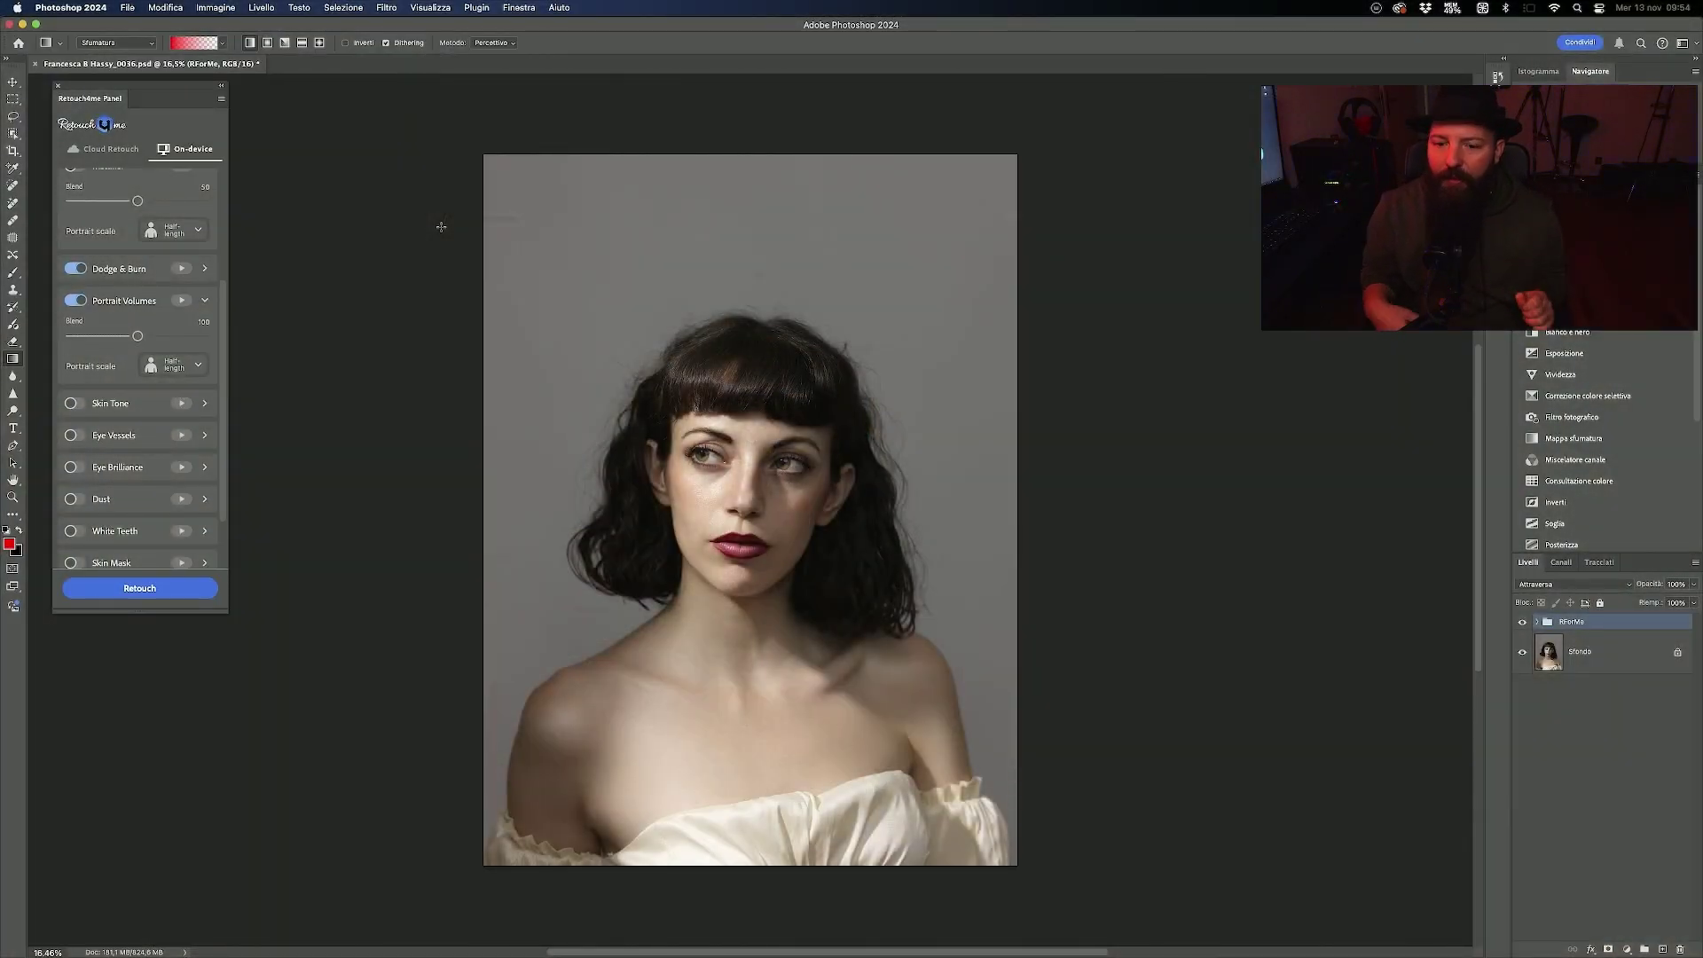
Step: Zoom into the woman's face, pan across her eyes, nose and lips, then zoom back out
{"action": "scroll", "coordinate": [726, 399], "scroll_direction": "up", "scroll_amount": 4}
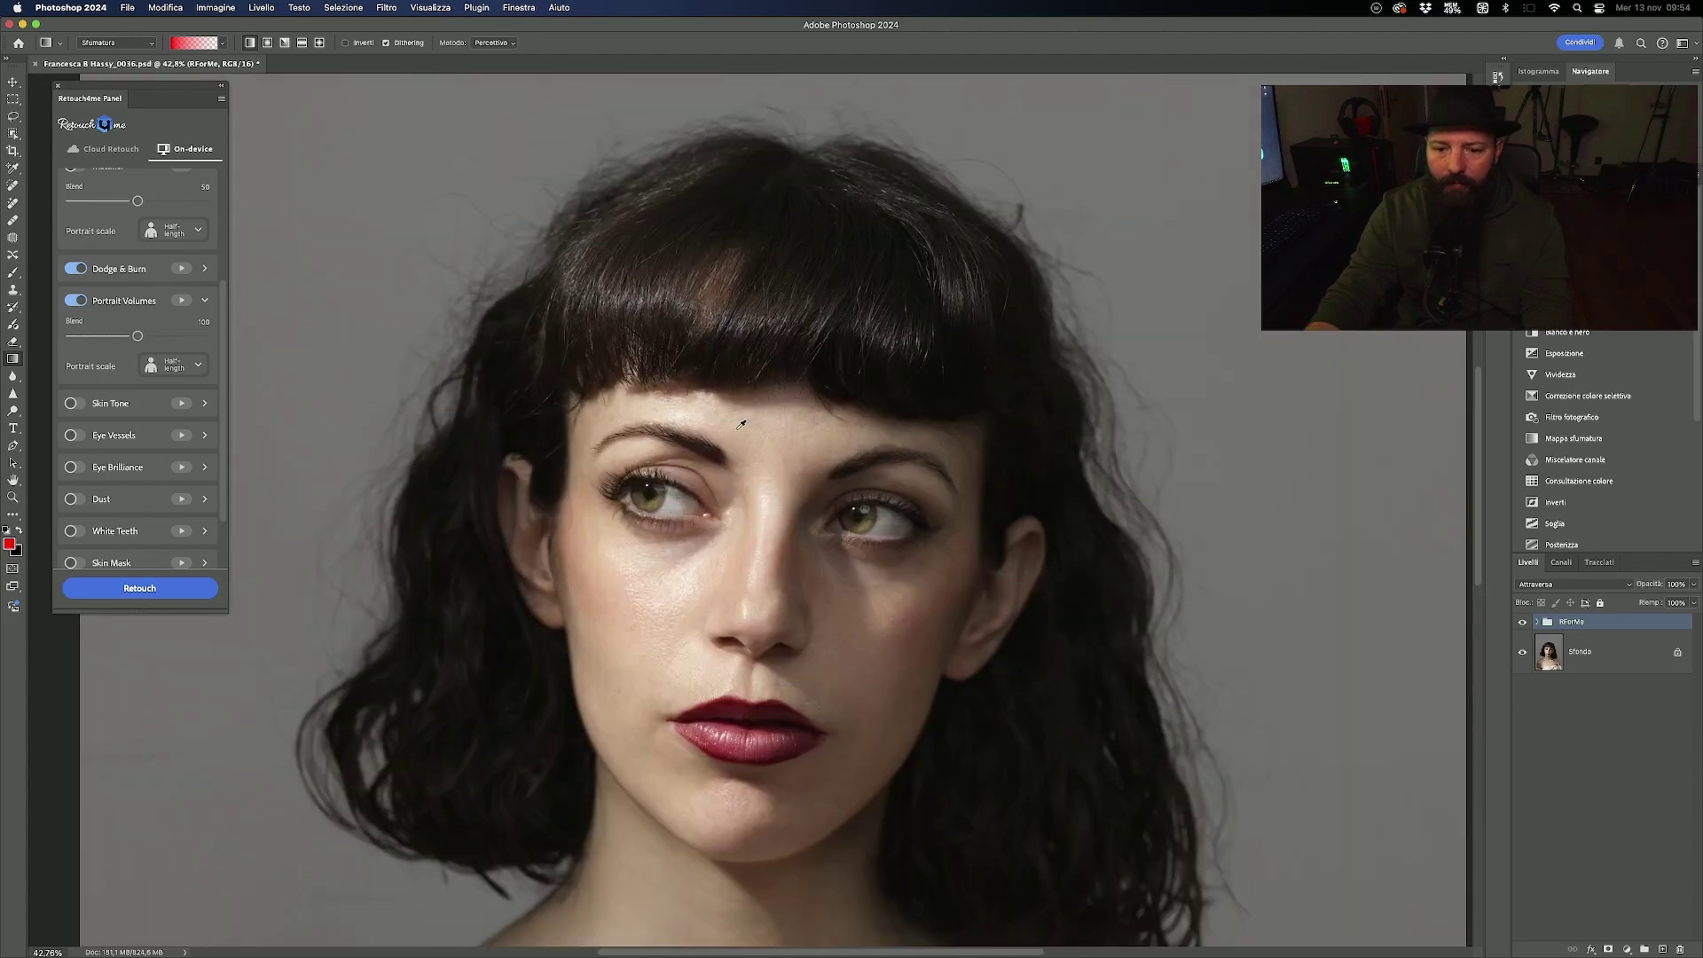
{"action": "scroll", "coordinate": [731, 408], "scroll_direction": "up", "scroll_amount": 3}
{"action": "scroll", "coordinate": [736, 417], "scroll_direction": "up", "scroll_amount": 2}
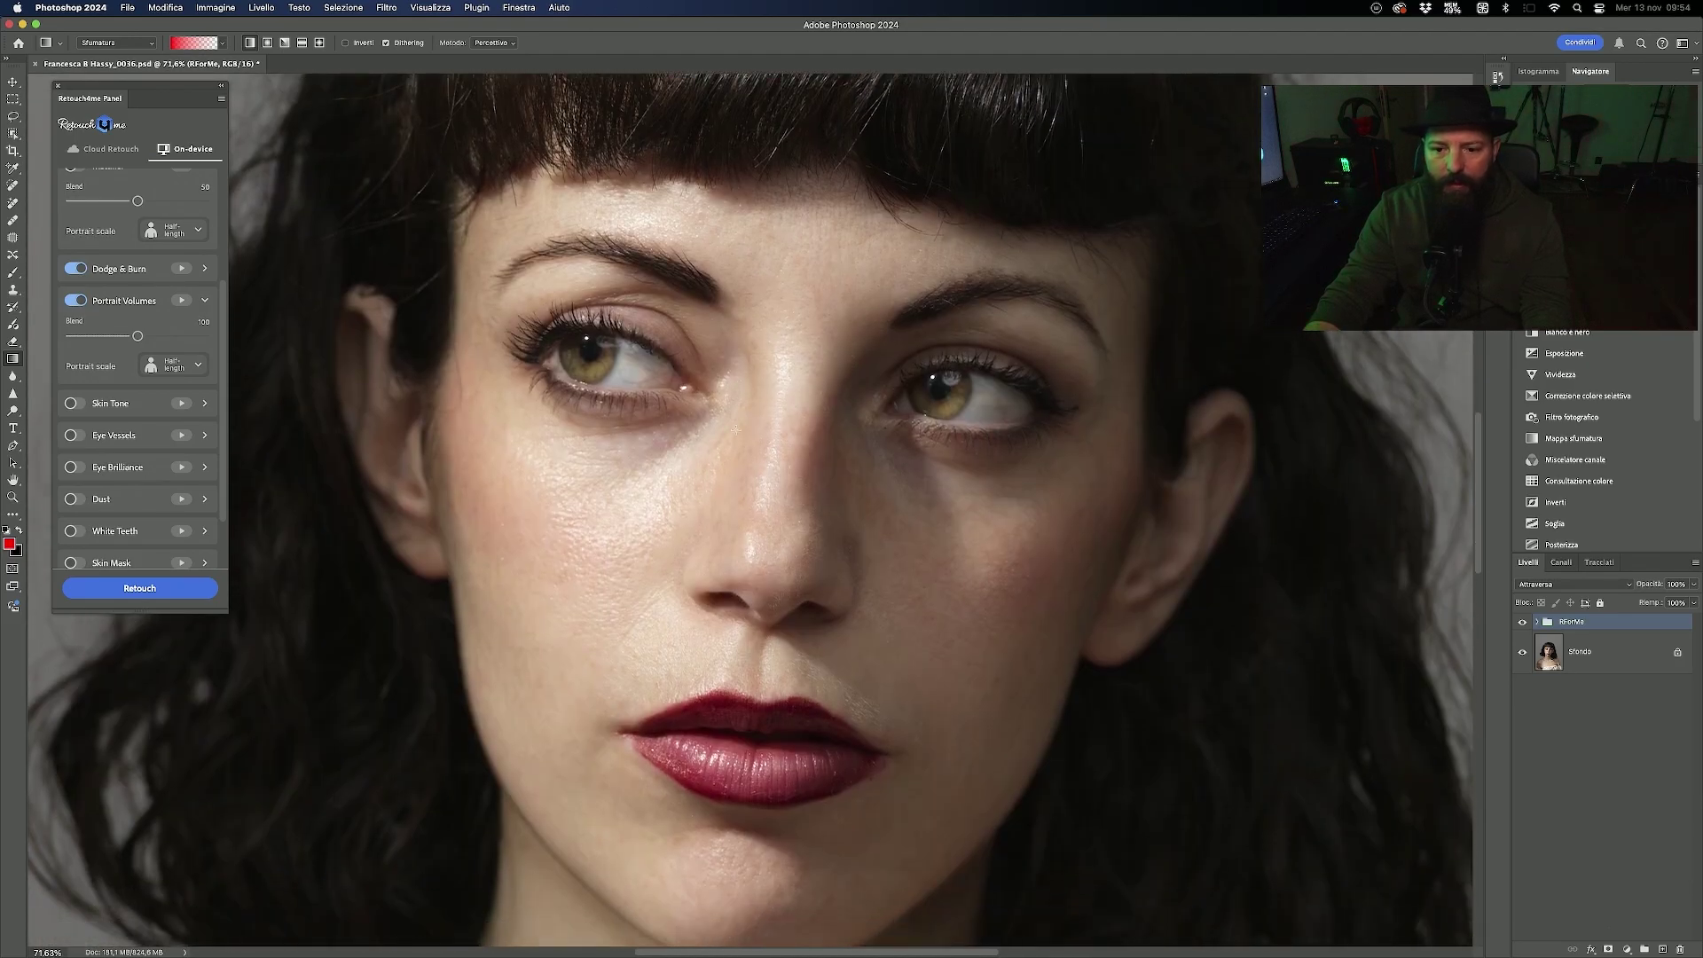
{"action": "scroll", "coordinate": [735, 430], "scroll_direction": "up", "scroll_amount": 1}
{"action": "scroll", "coordinate": [735, 430], "scroll_direction": "up", "scroll_amount": 1}
{"action": "scroll", "coordinate": [735, 429], "scroll_direction": "up", "scroll_amount": 1}
{"action": "scroll", "coordinate": [735, 429], "scroll_direction": "up", "scroll_amount": 1}
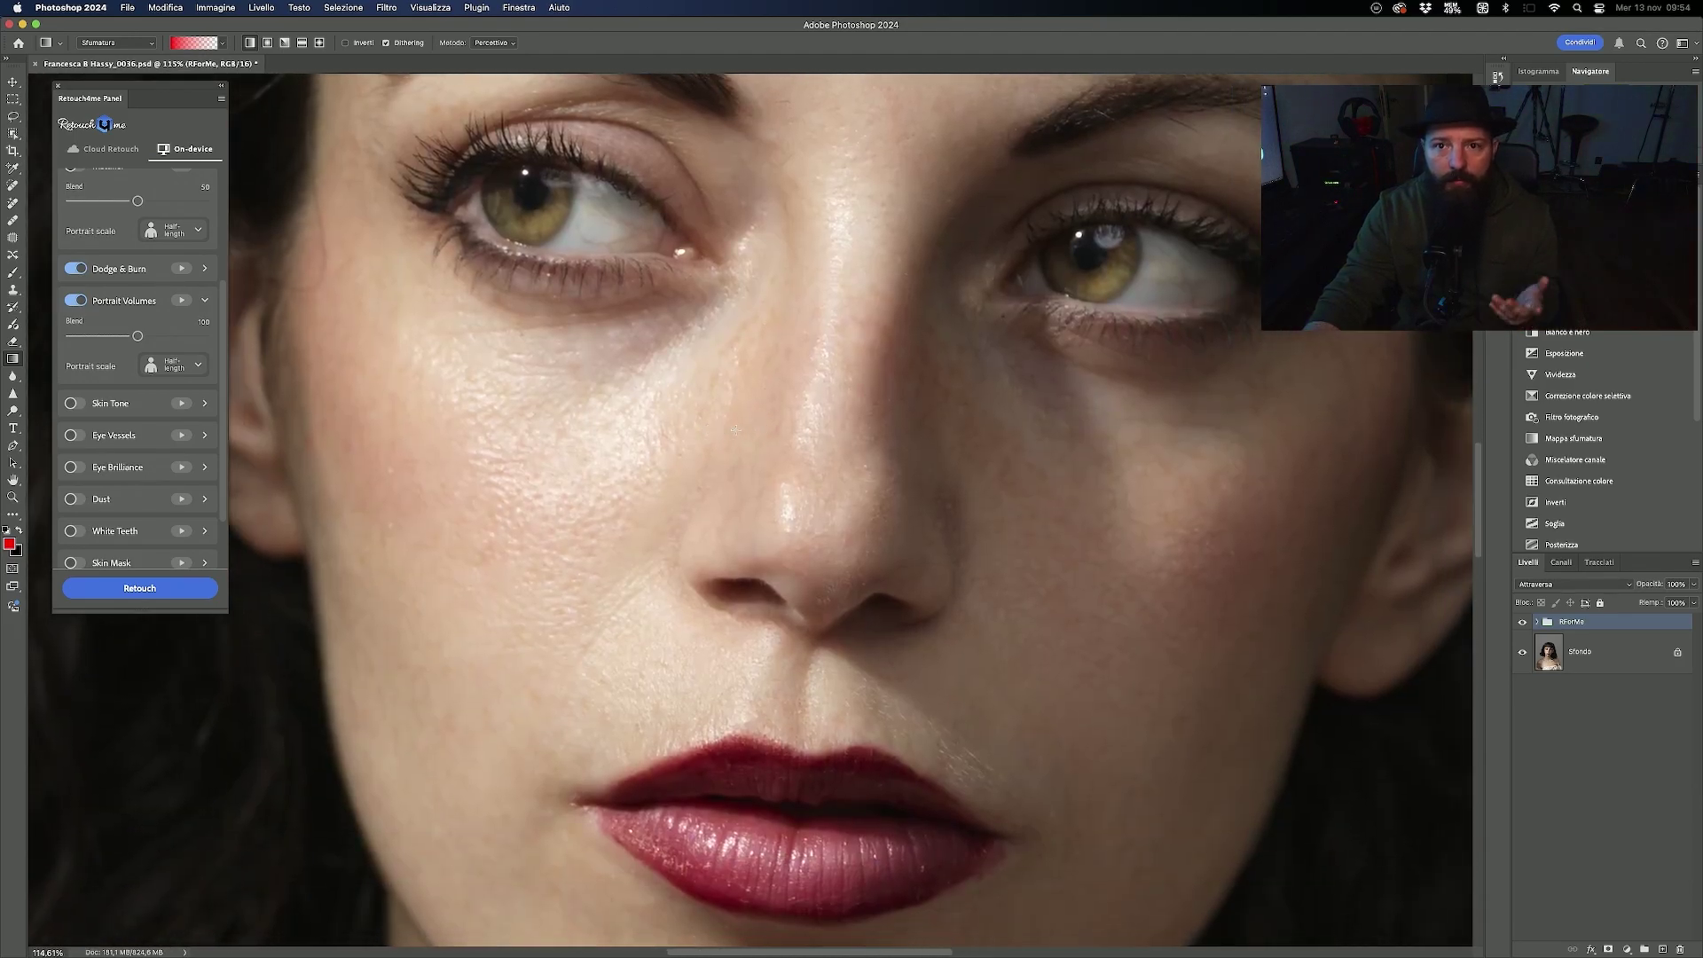
{"action": "scroll", "coordinate": [735, 429], "scroll_direction": "right", "scroll_amount": 2}
{"action": "scroll", "coordinate": [735, 429], "scroll_direction": "down", "scroll_amount": 3}
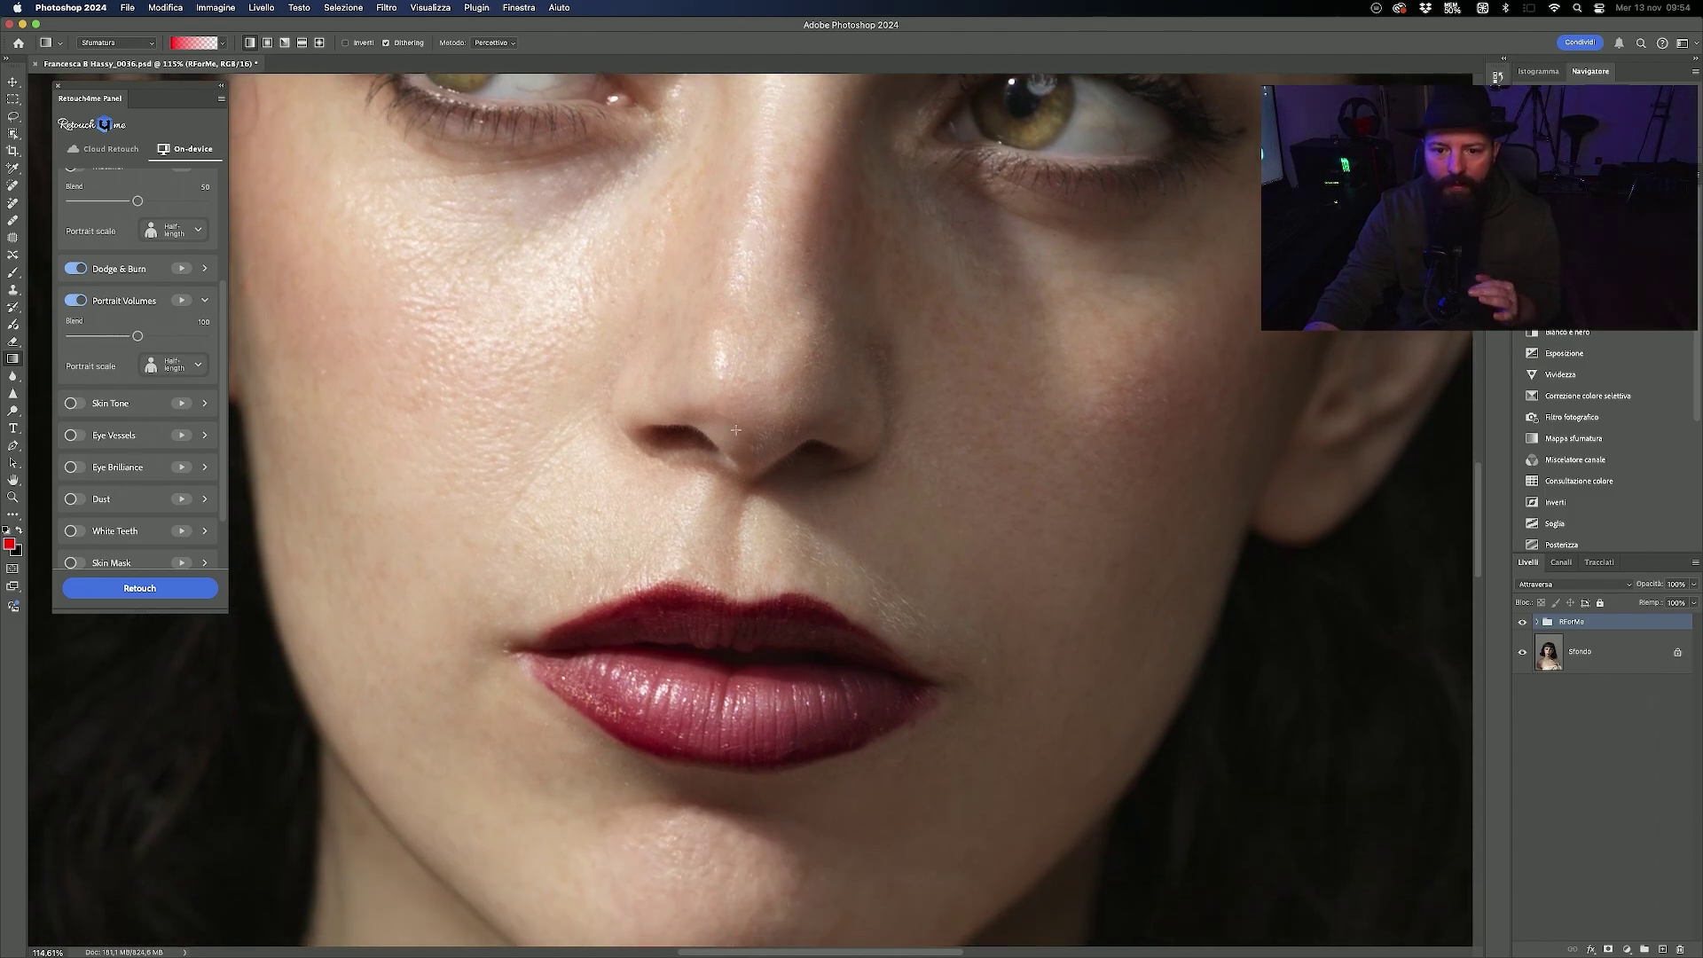
{"action": "scroll", "coordinate": [735, 429], "scroll_direction": "up", "scroll_amount": 2}
{"action": "scroll", "coordinate": [735, 429], "scroll_direction": "up", "scroll_amount": 2}
{"action": "scroll", "coordinate": [735, 430], "scroll_direction": "up", "scroll_amount": 2}
{"action": "scroll", "coordinate": [735, 429], "scroll_direction": "up", "scroll_amount": 1}
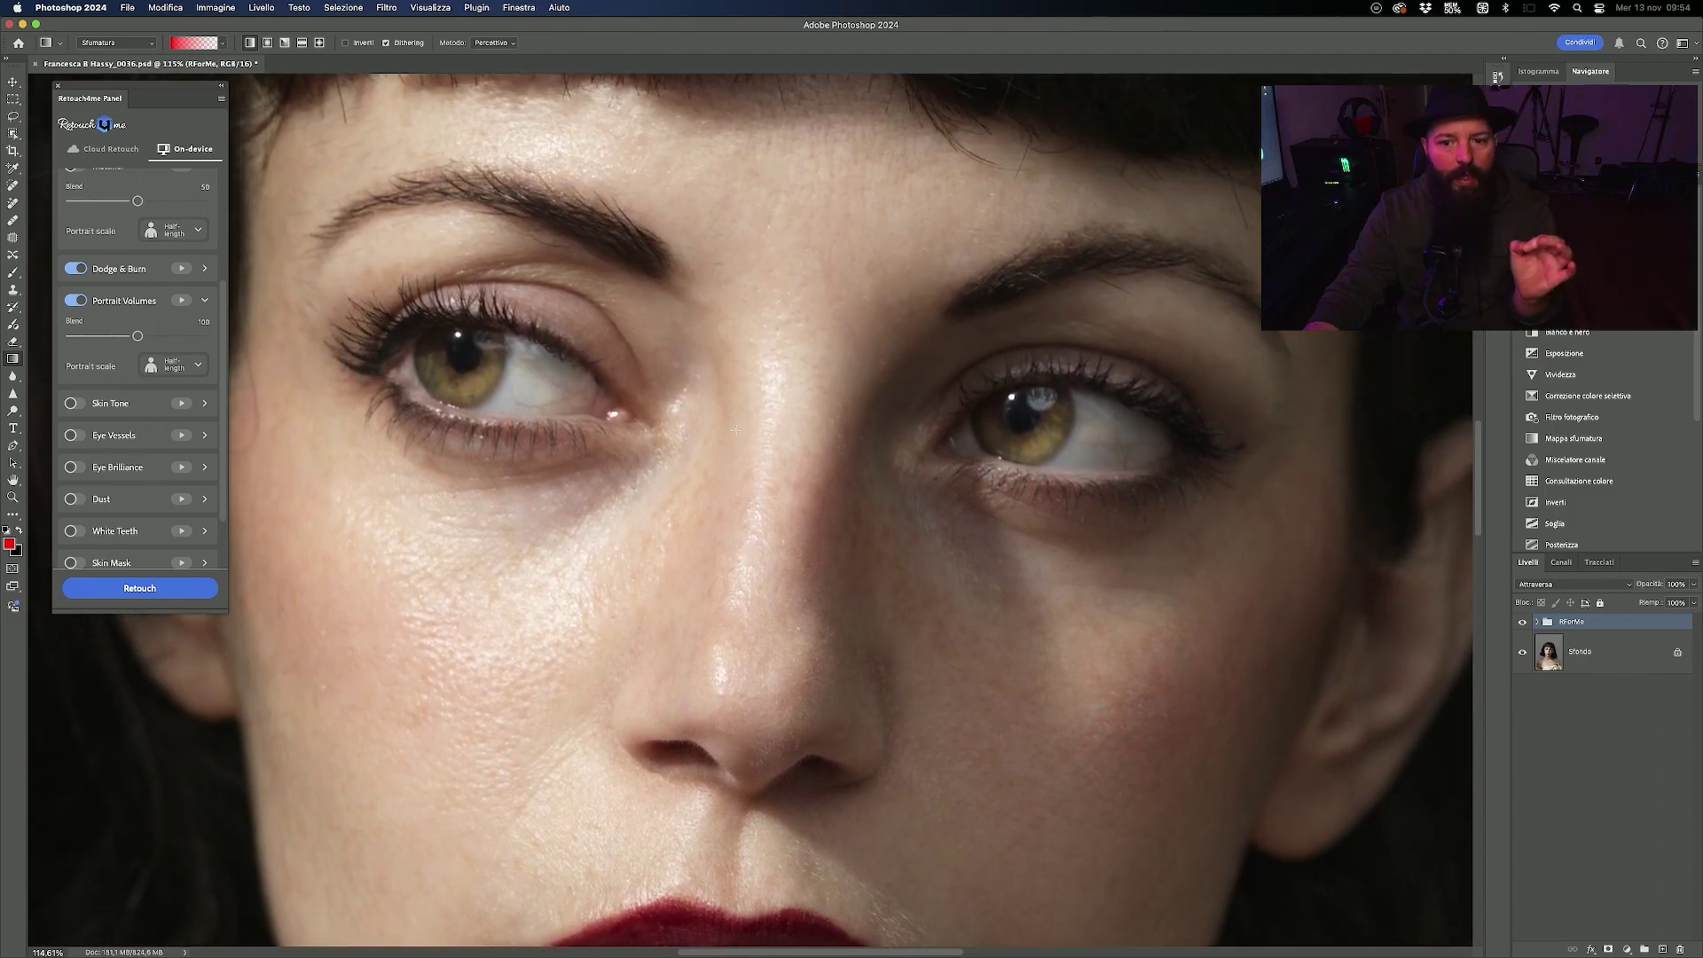
{"action": "scroll", "coordinate": [735, 429], "scroll_direction": "down", "scroll_amount": 3}
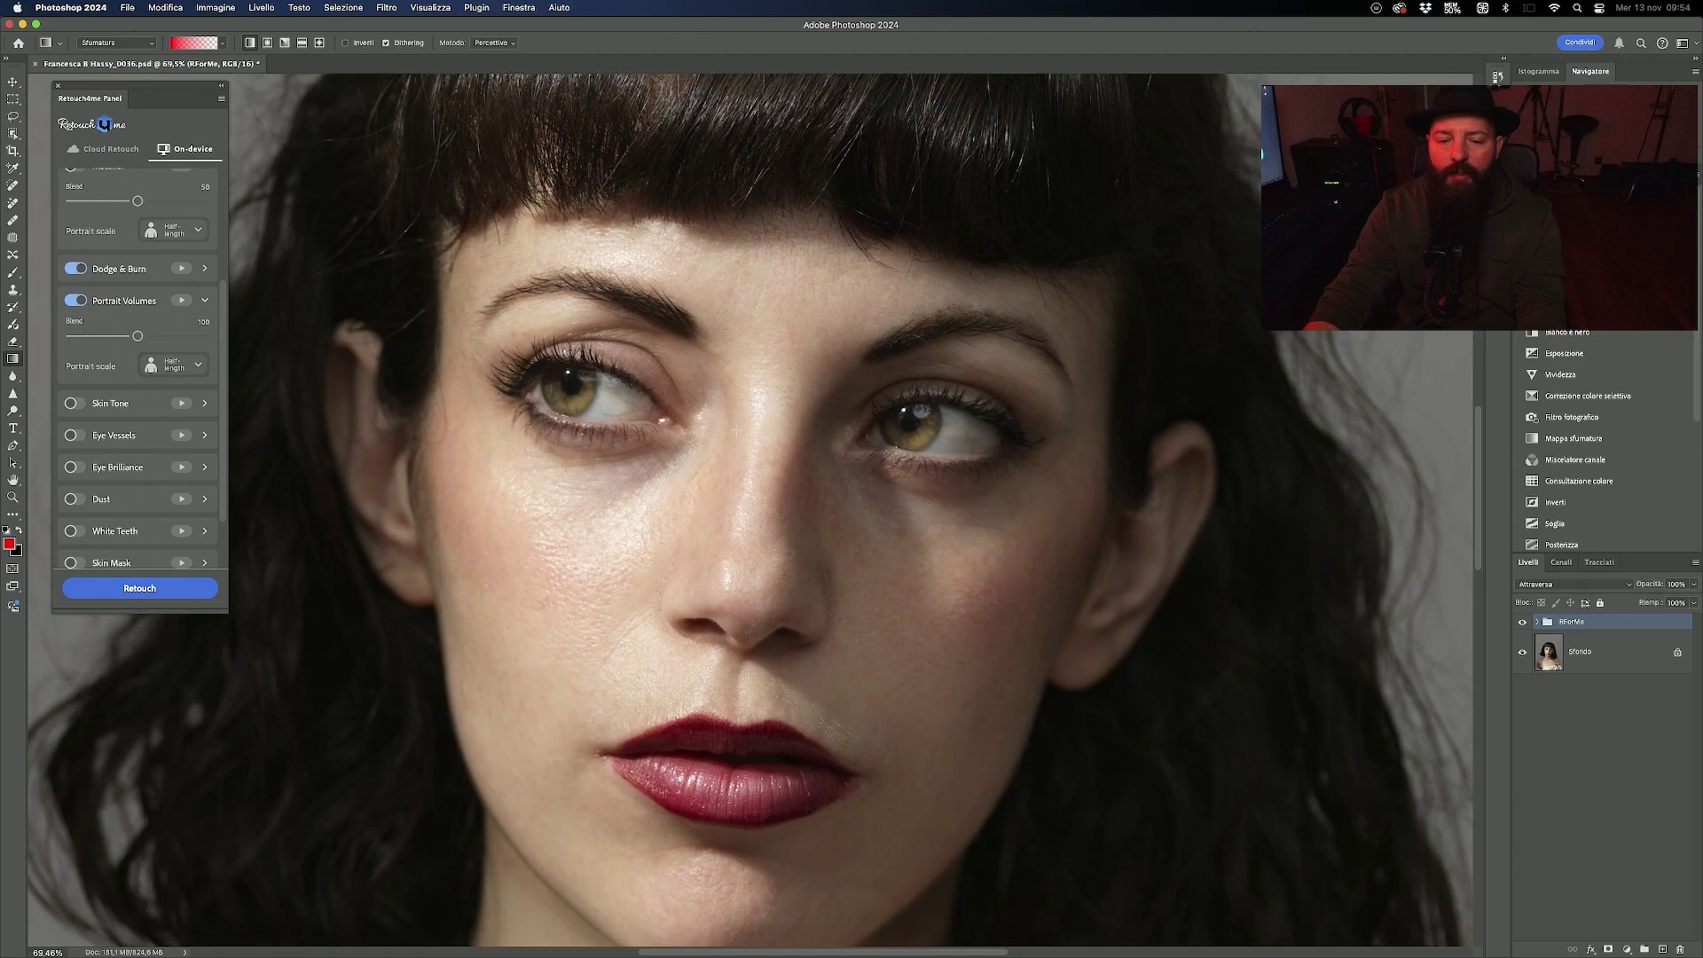
{"action": "scroll", "coordinate": [735, 430], "scroll_direction": "down", "scroll_amount": 1}
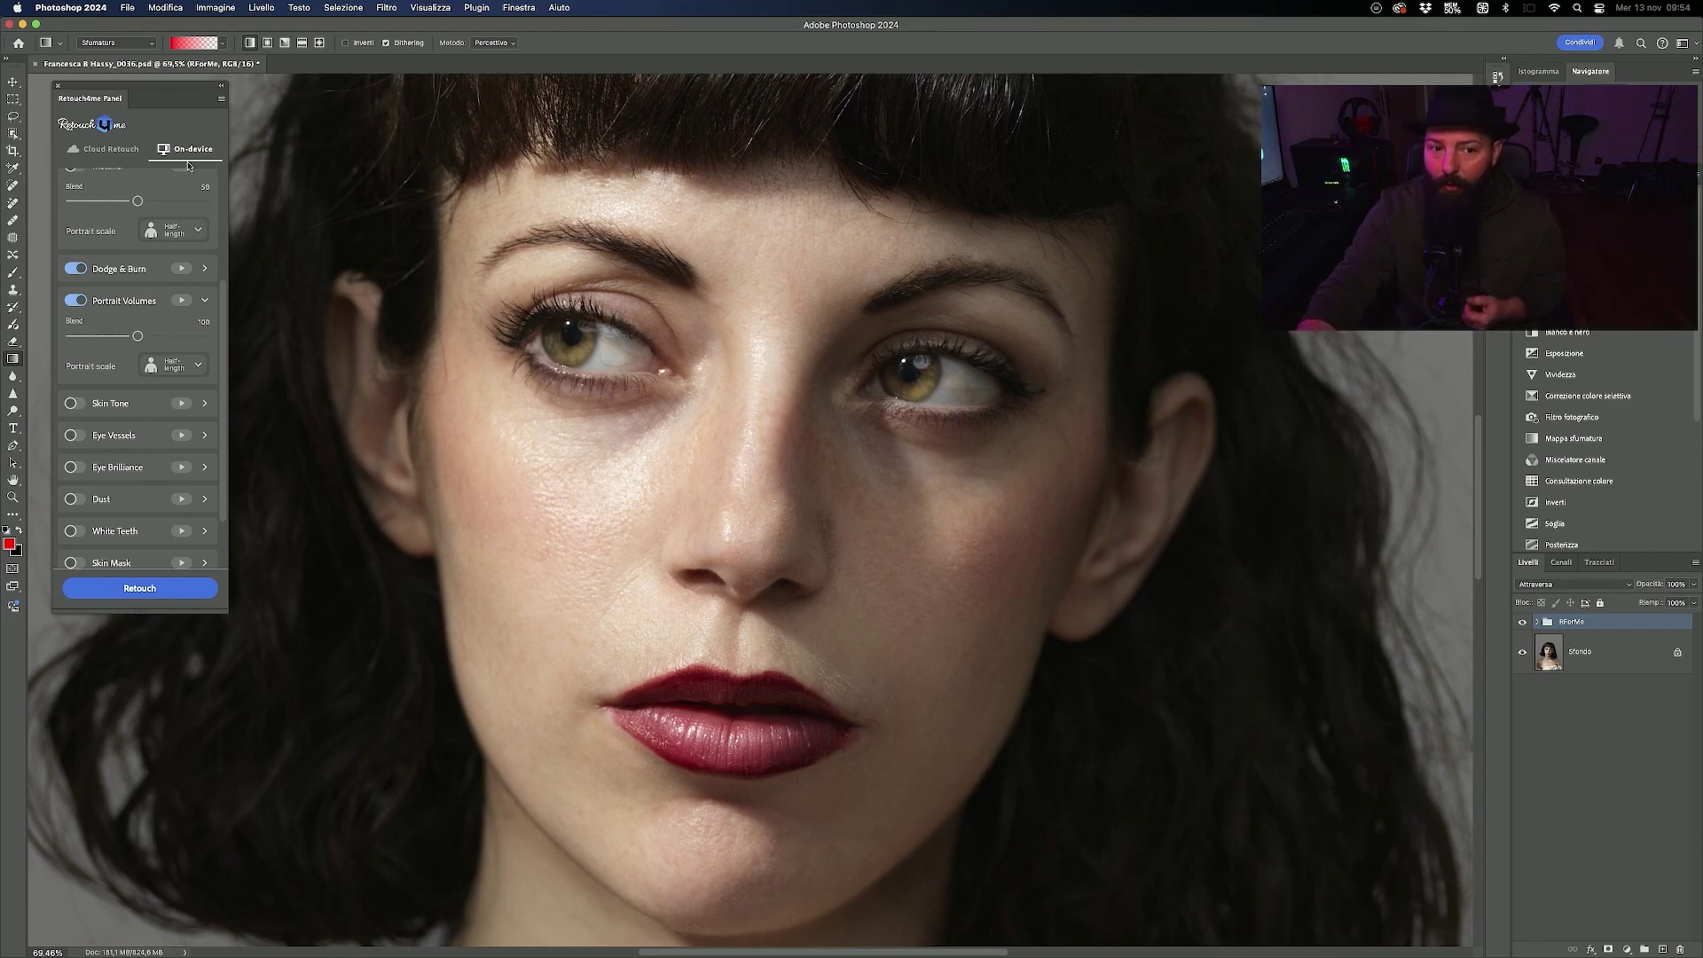
Step: Toggle the RForMe group's visibility off, on and off again to compare against the original skin
{"action": "scroll", "coordinate": [149, 213], "scroll_direction": "up", "scroll_amount": 4}
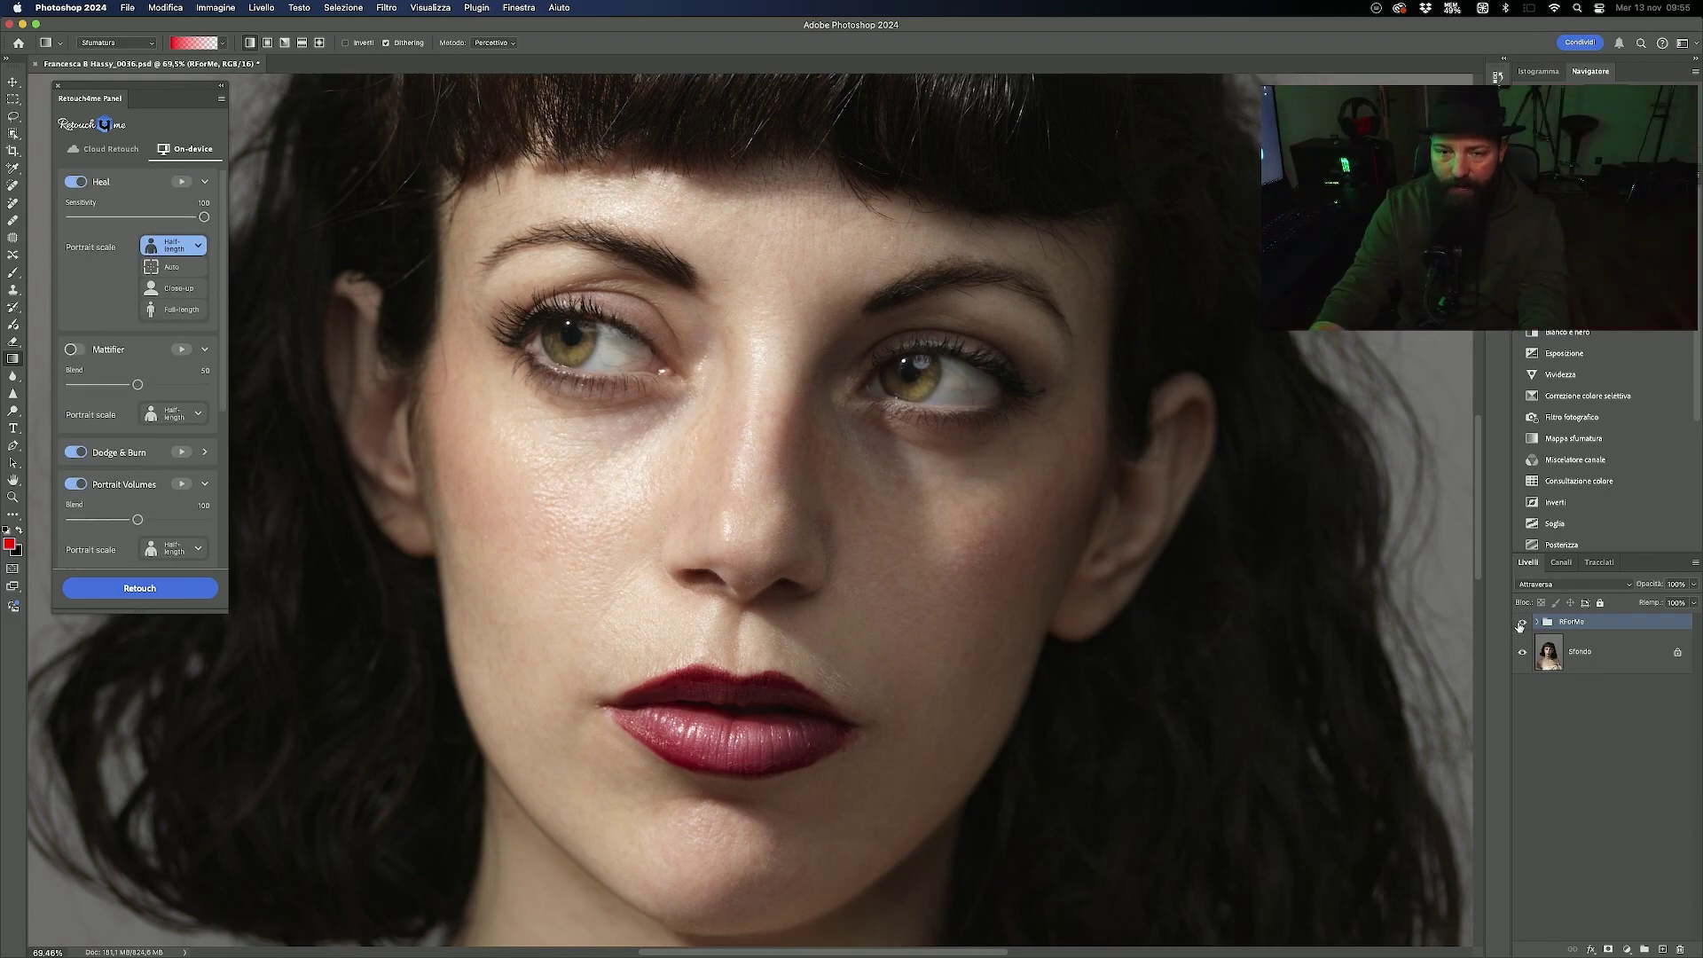
{"action": "left_click", "coordinate": [1521, 623]}
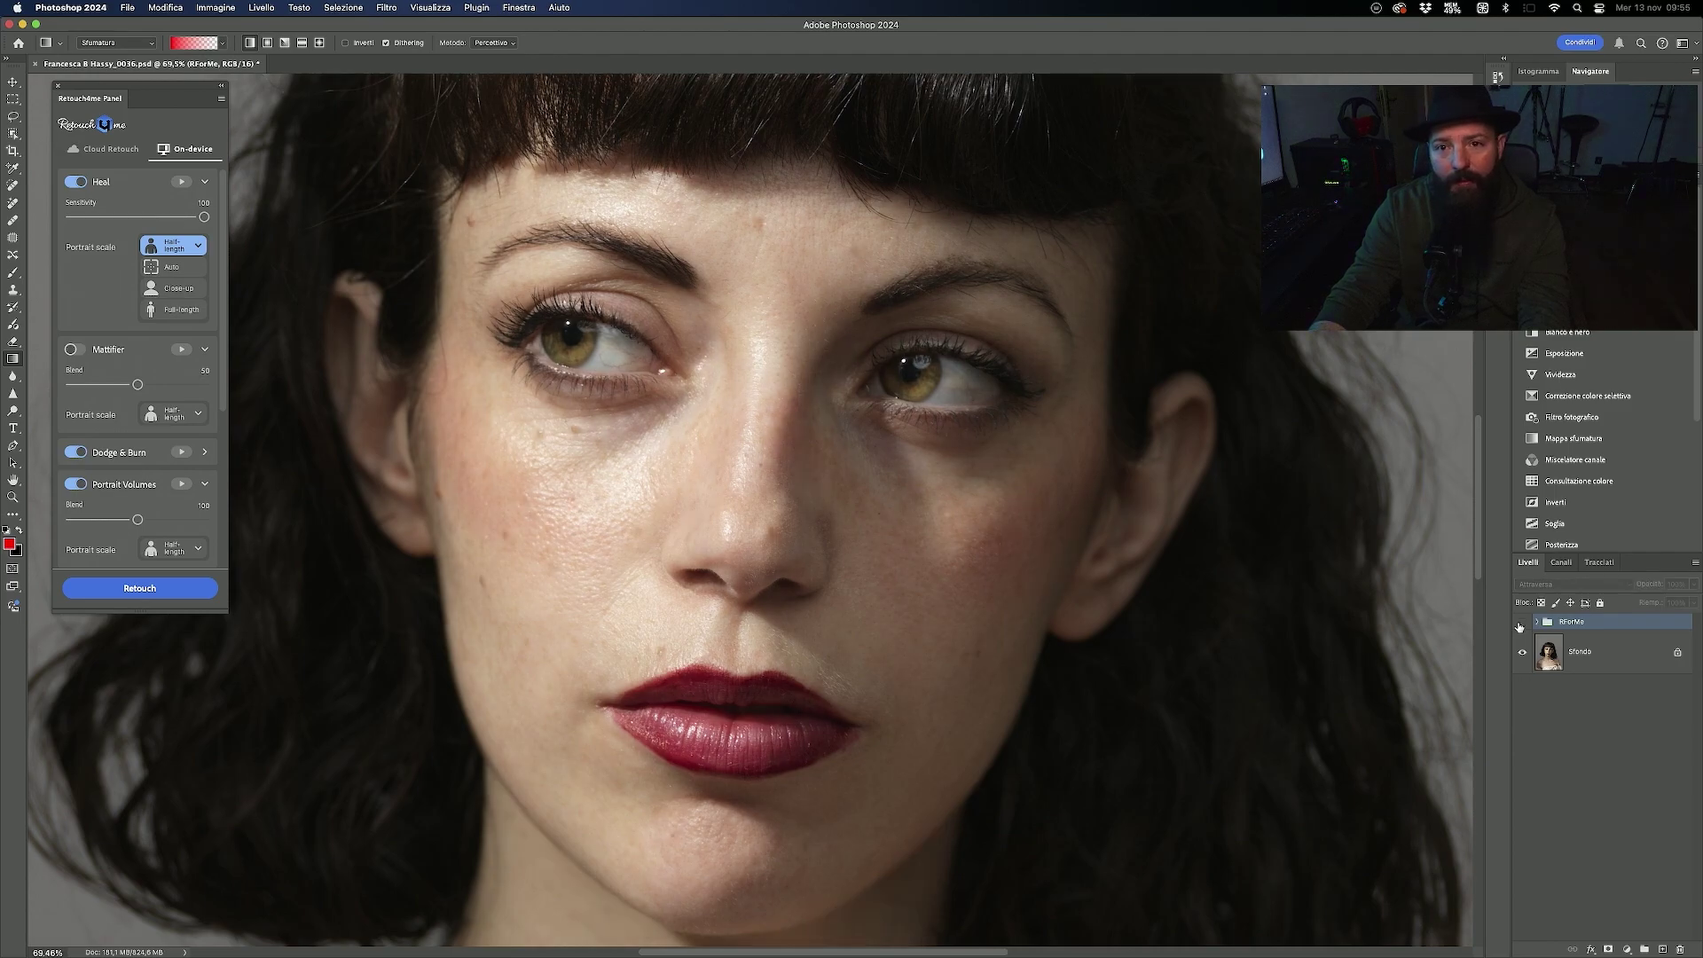
{"action": "left_click", "coordinate": [1520, 624]}
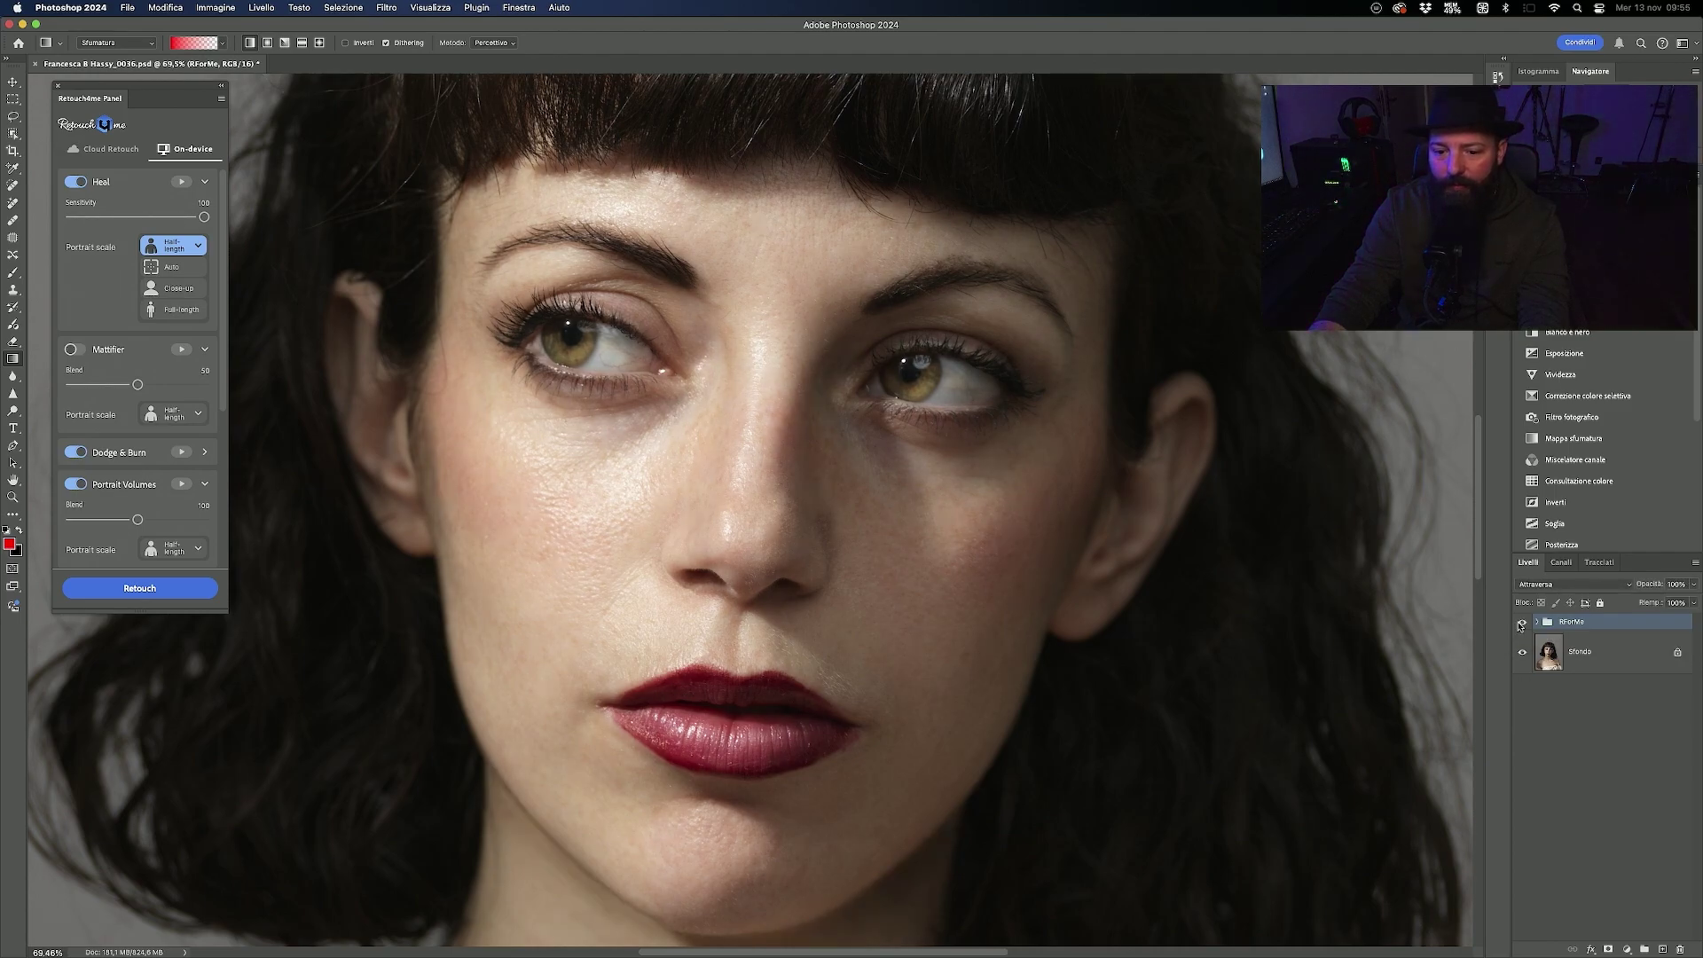
{"action": "left_click", "coordinate": [1520, 625]}
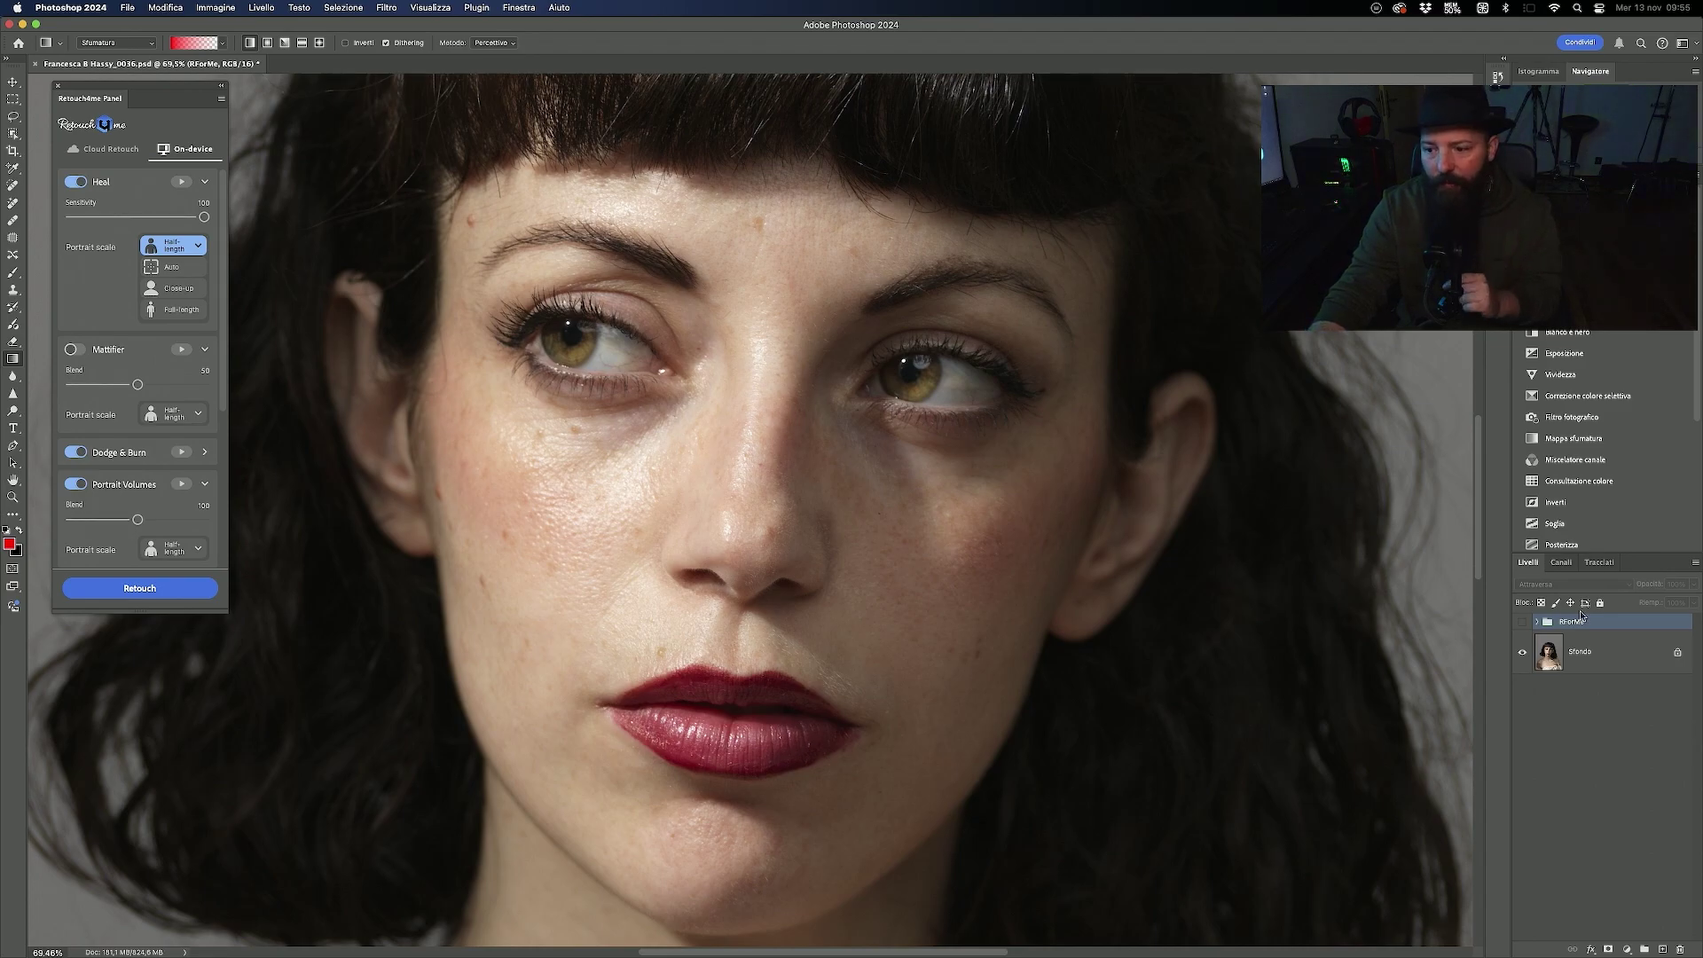
Step: Delete the RForMe group and close the Portrait scale list, keeping Half-length
{"action": "key", "text": "Delete"}
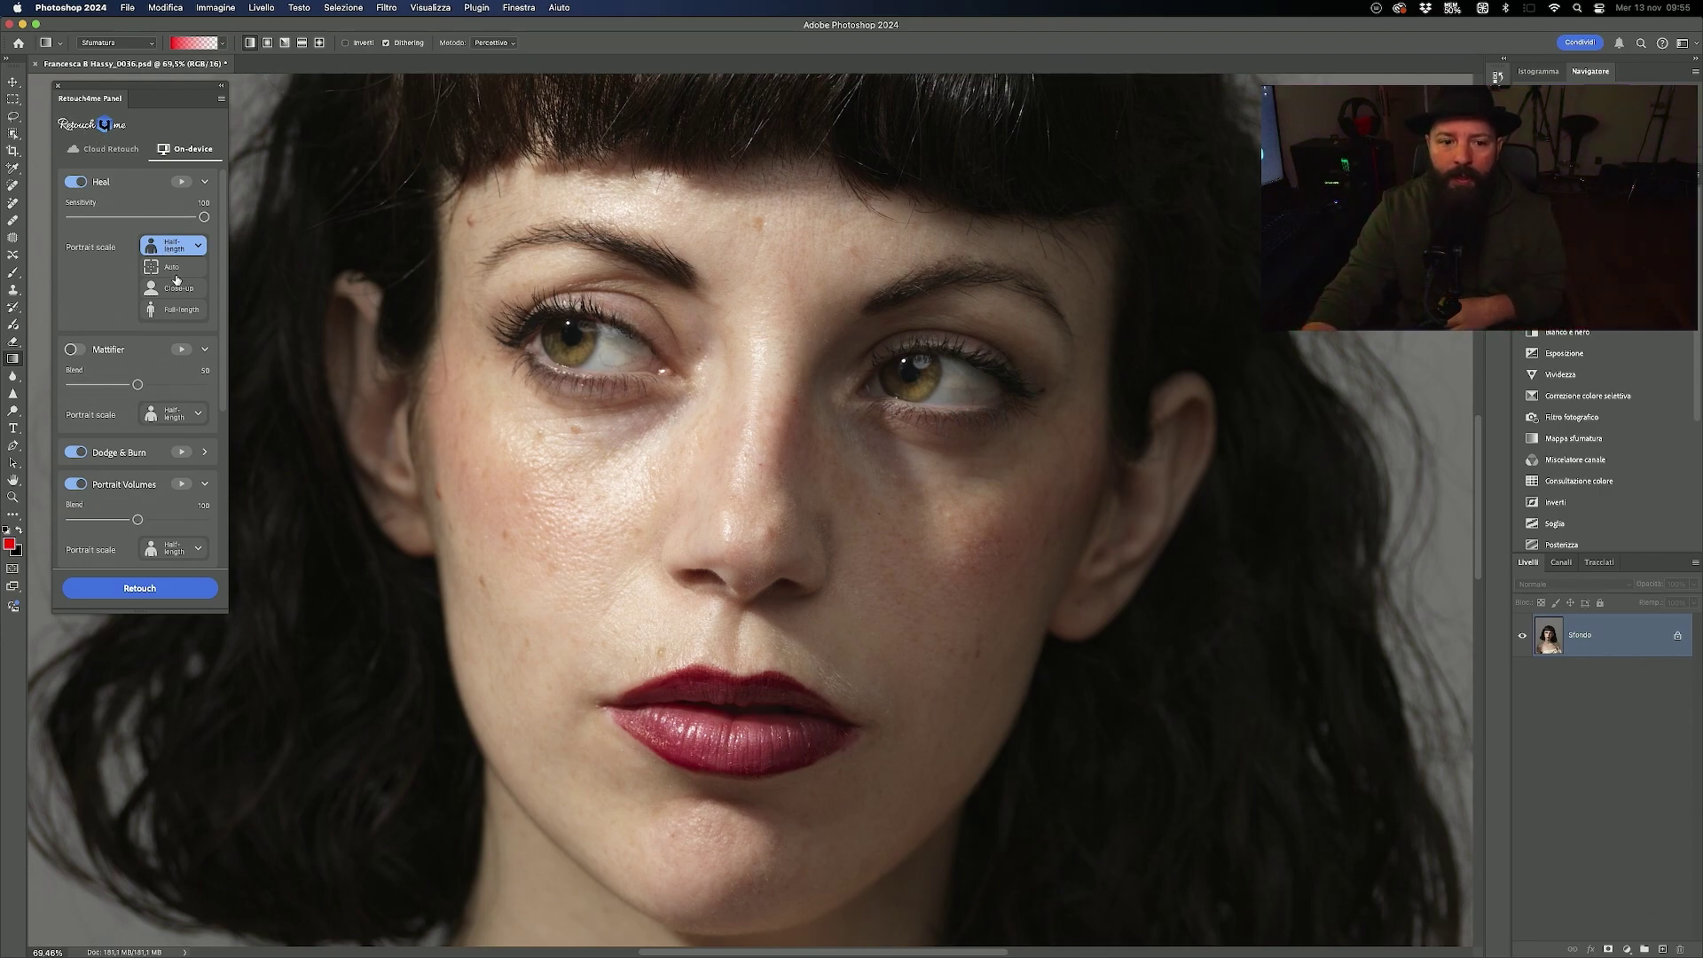
{"action": "left_click", "coordinate": [180, 249]}
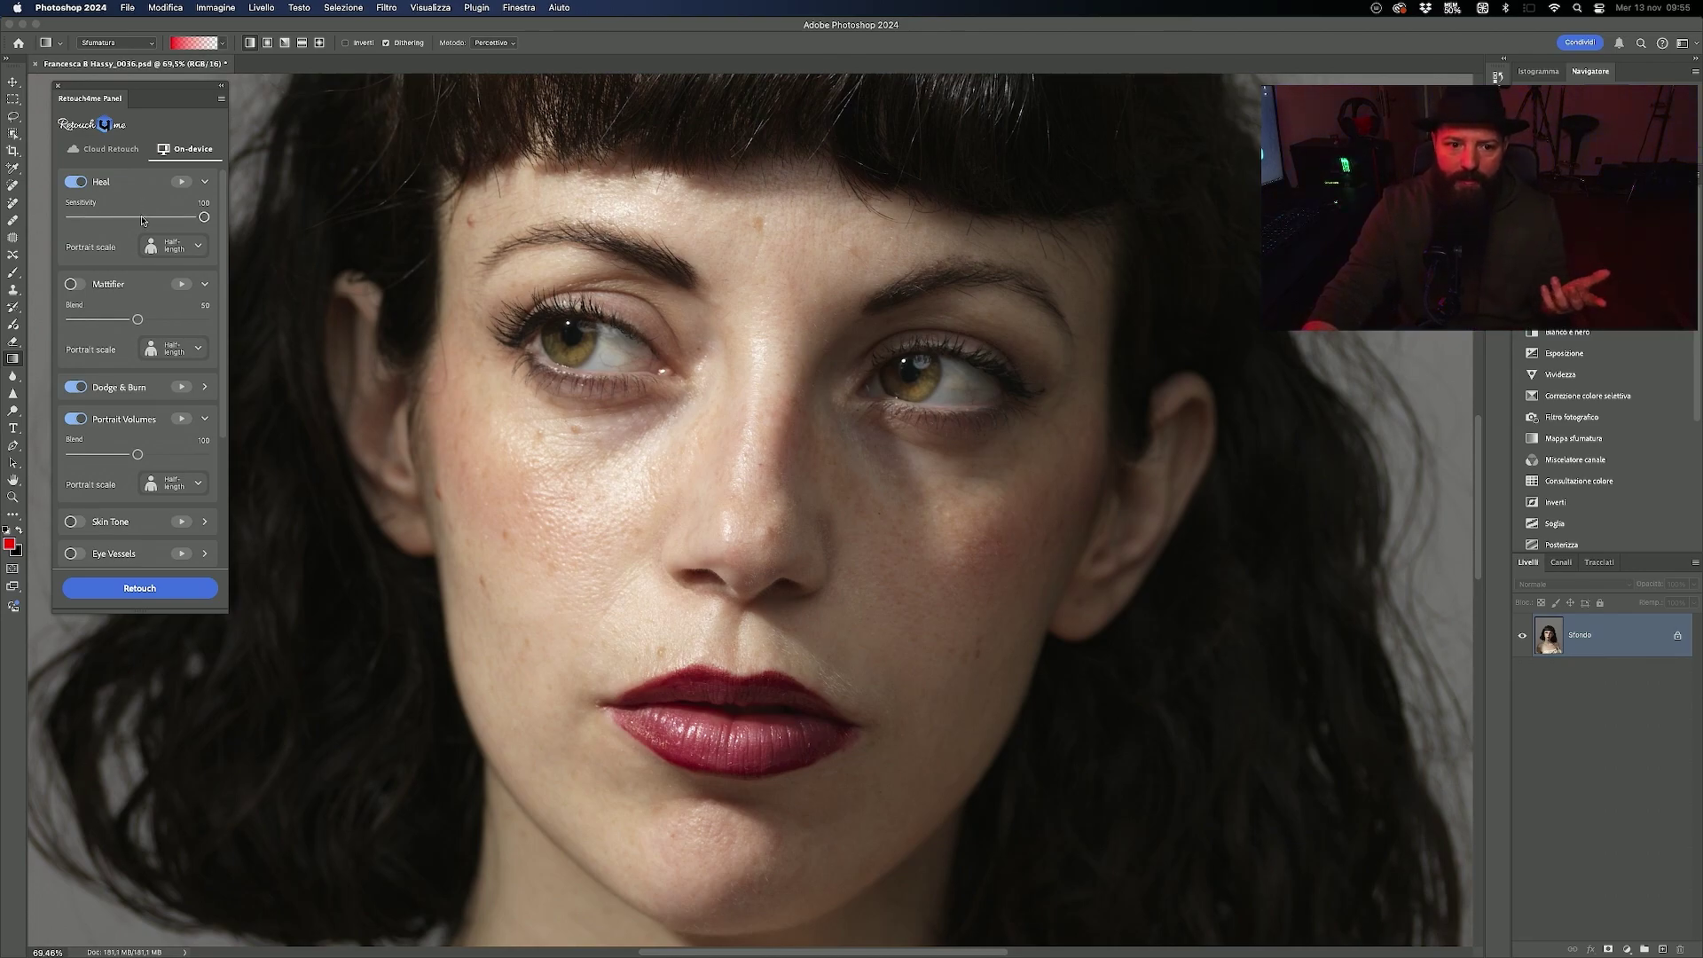
Step: Collapse the Heal, Mattifier and Portrait Volumes sections of the Retouch4me panel
{"action": "left_click", "coordinate": [204, 183]}
{"action": "left_click", "coordinate": [204, 215]}
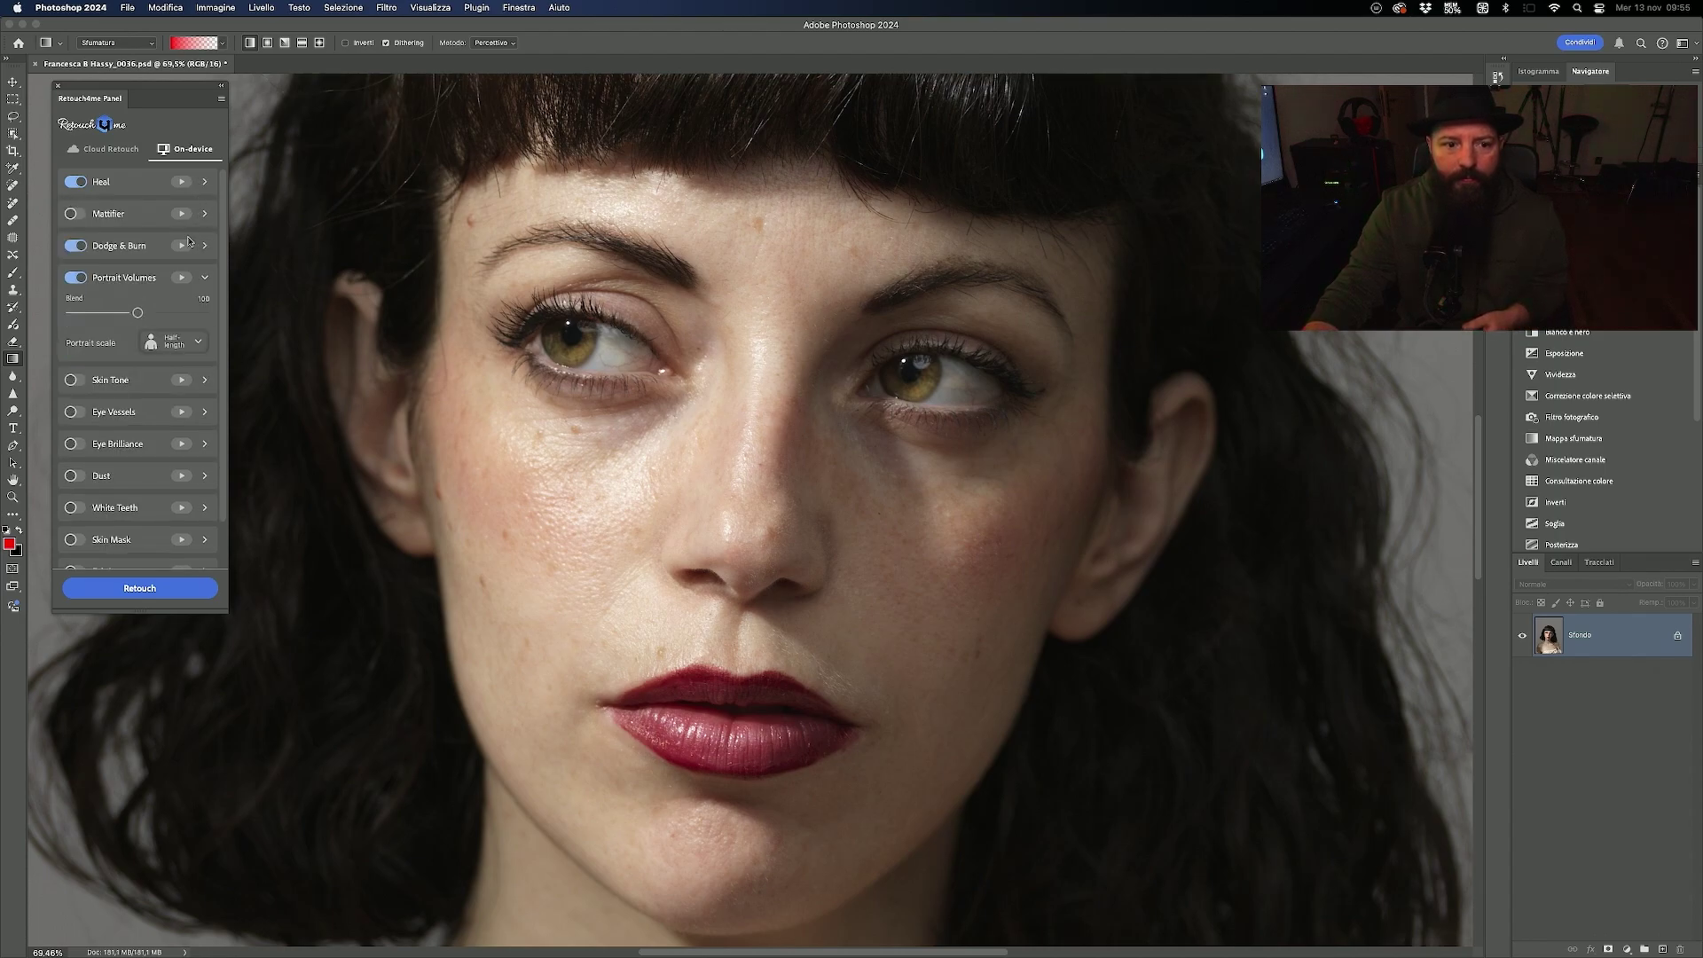
{"action": "left_click", "coordinate": [205, 278]}
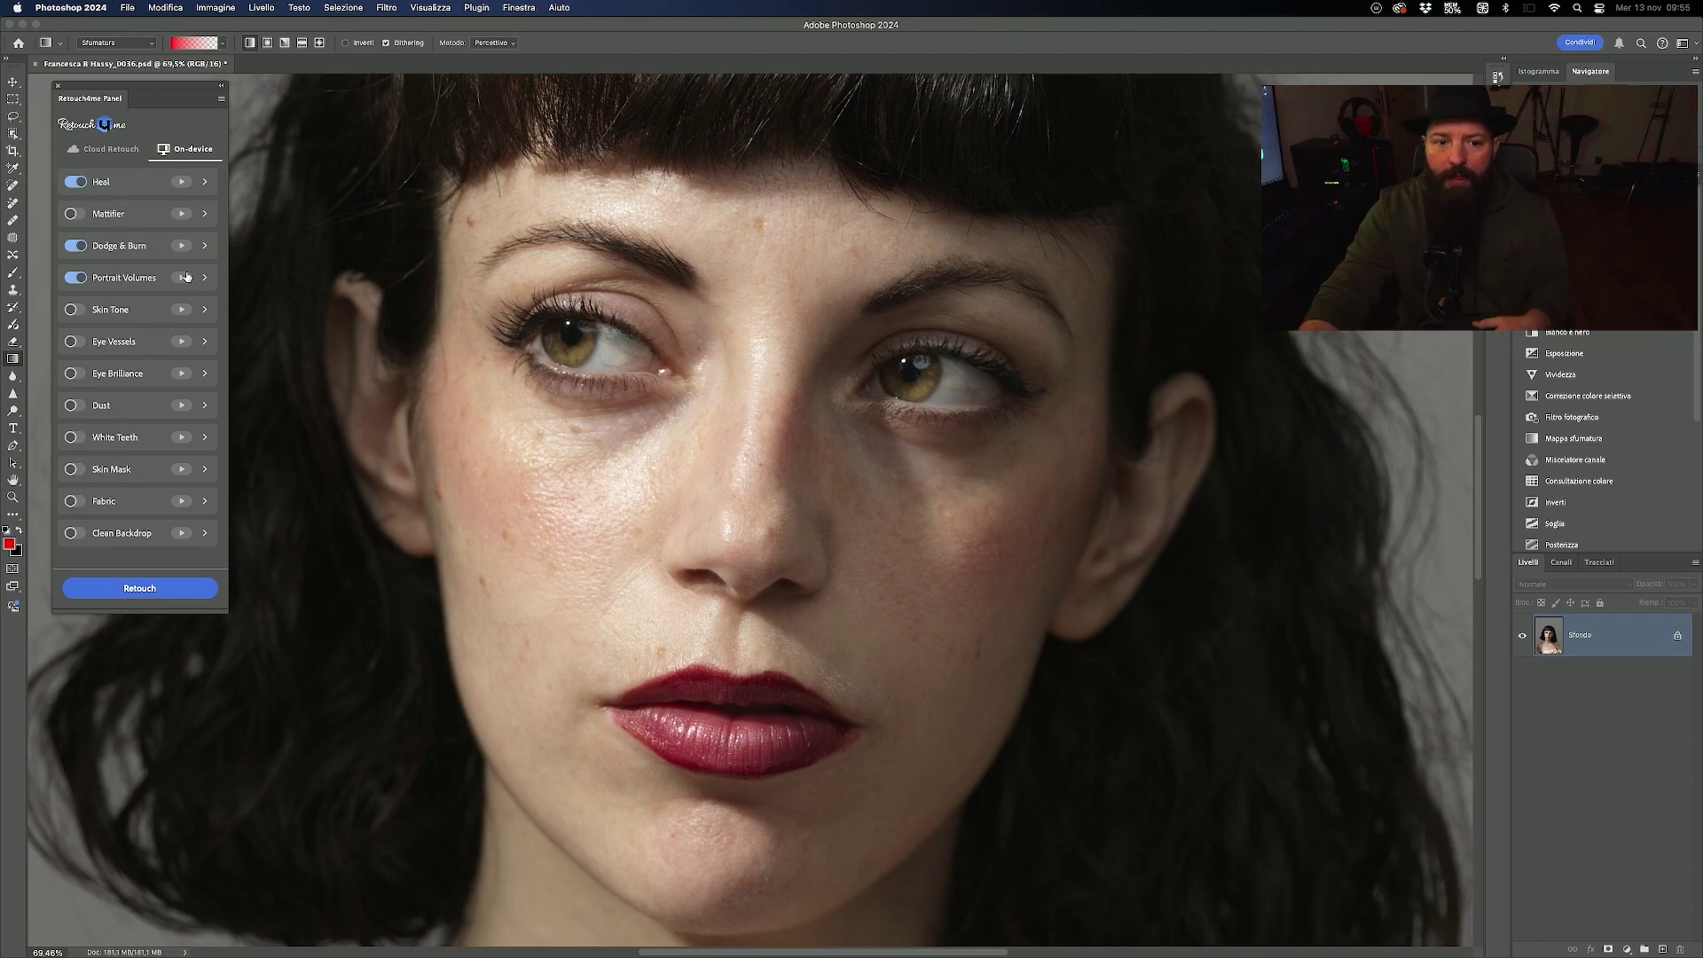
Step: Run Retouch with Heal, Dodge & Burn and Portrait Volumes to create their layers
{"action": "left_click", "coordinate": [171, 591]}
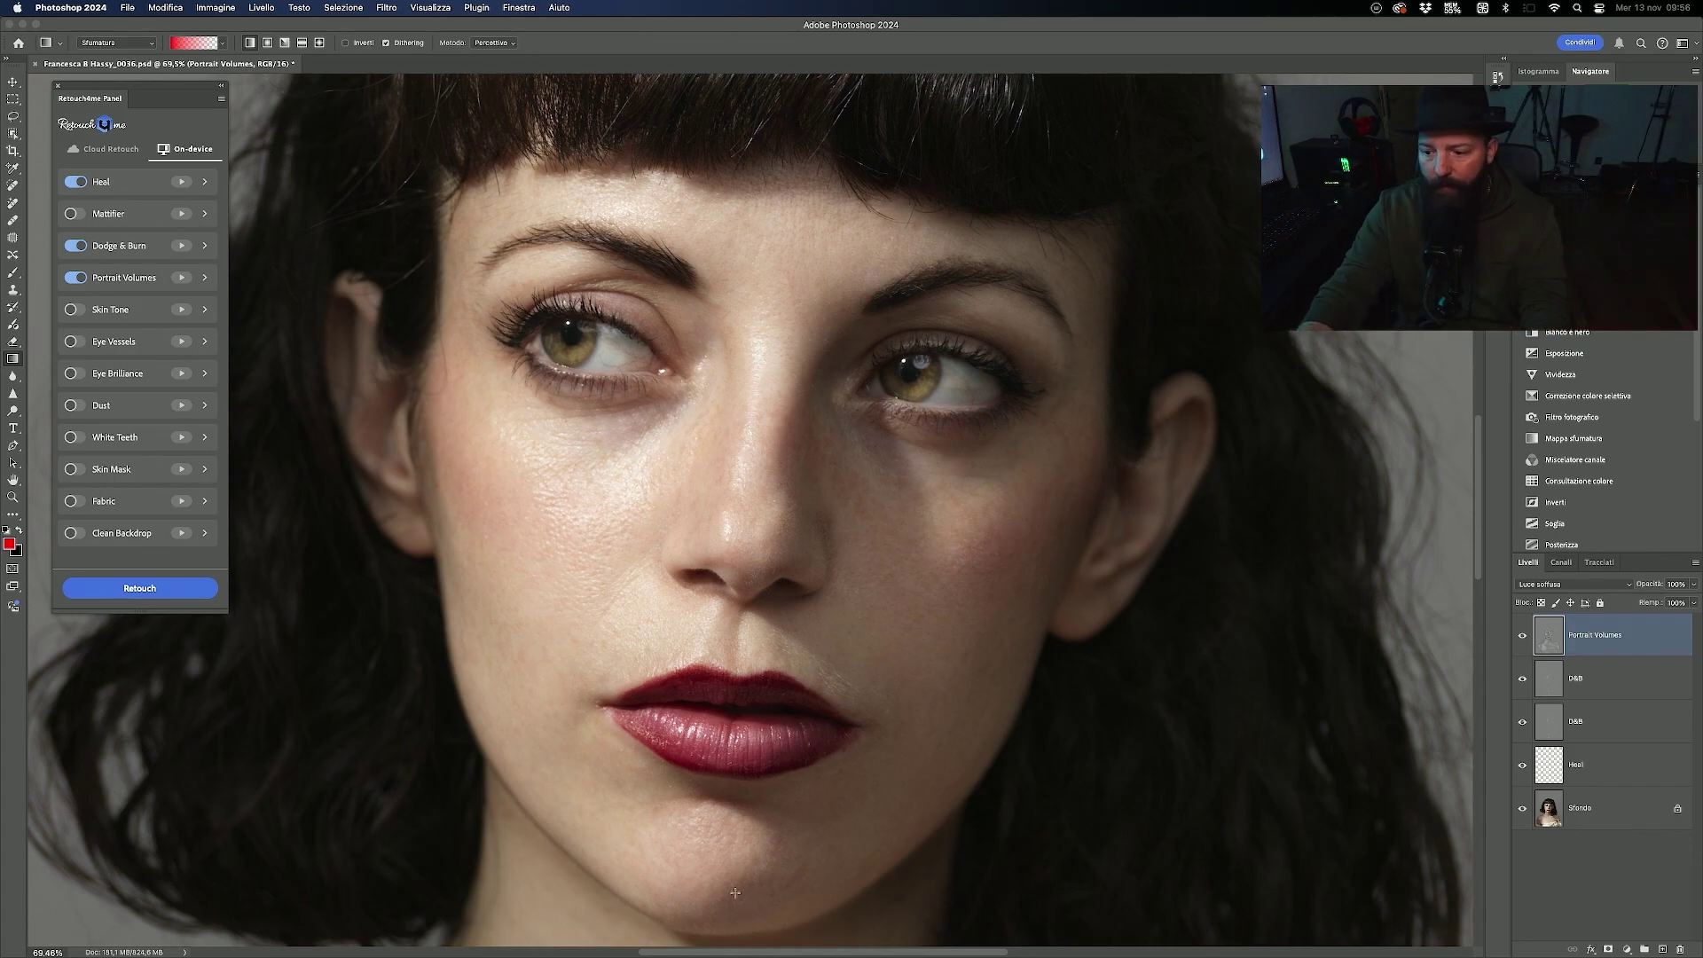
{"action": "left_click", "coordinate": [1521, 809], "text": "alt"}
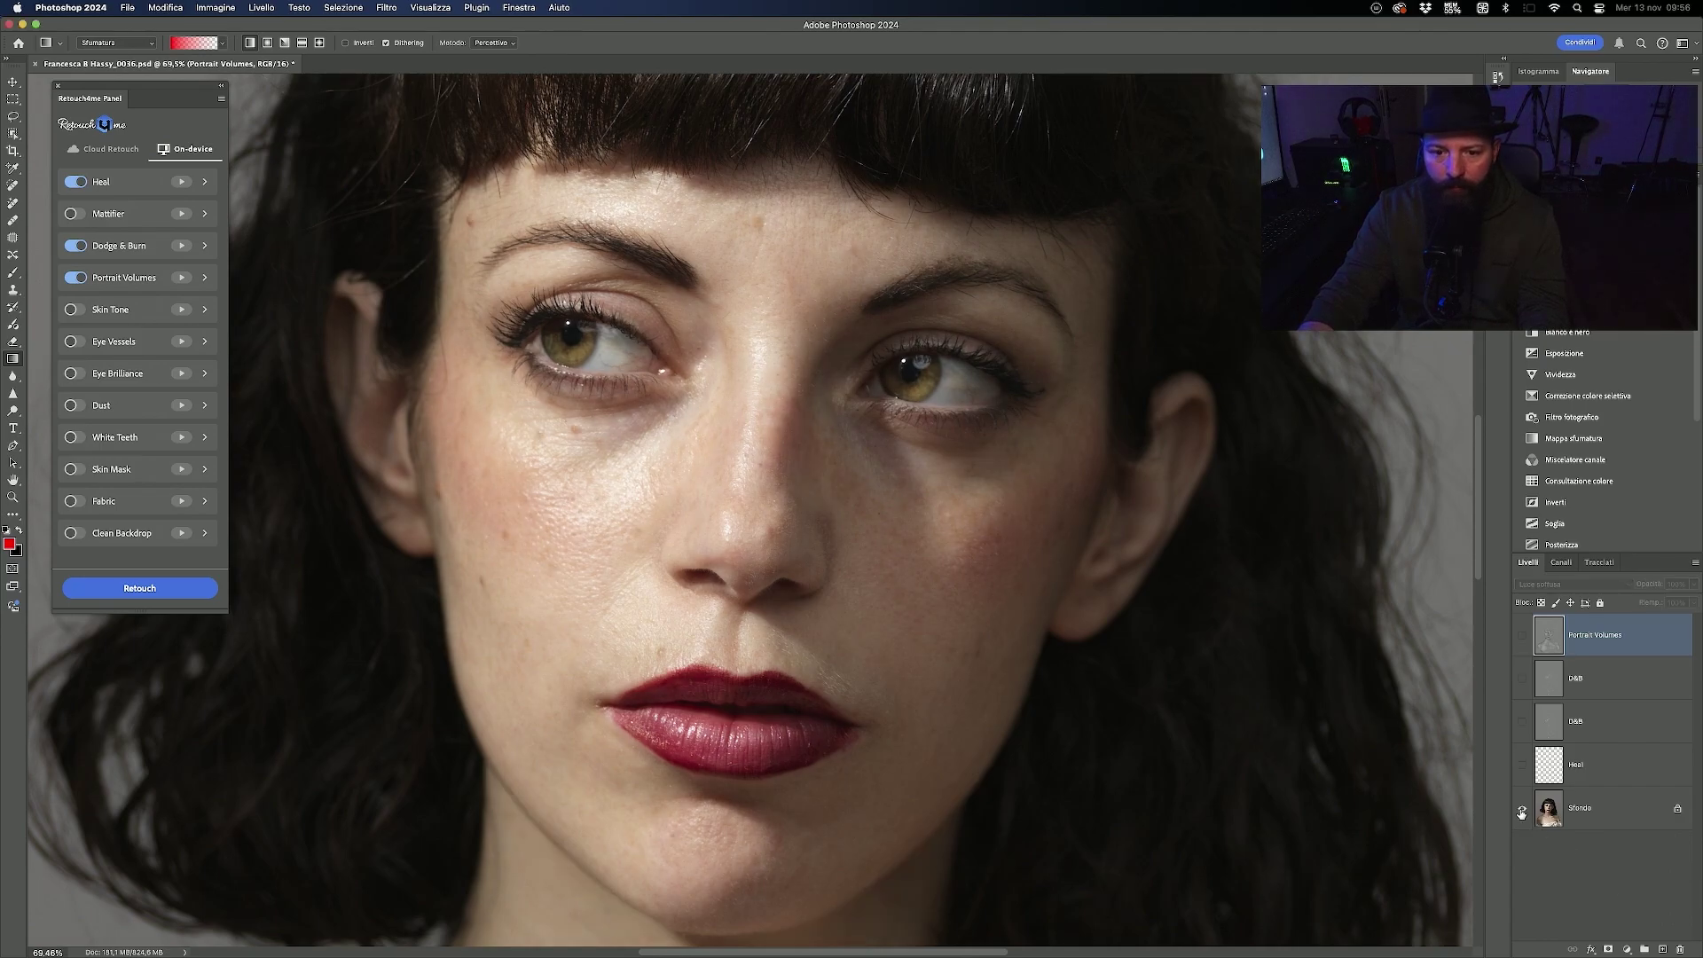
{"action": "left_click", "coordinate": [1522, 809], "text": "alt"}
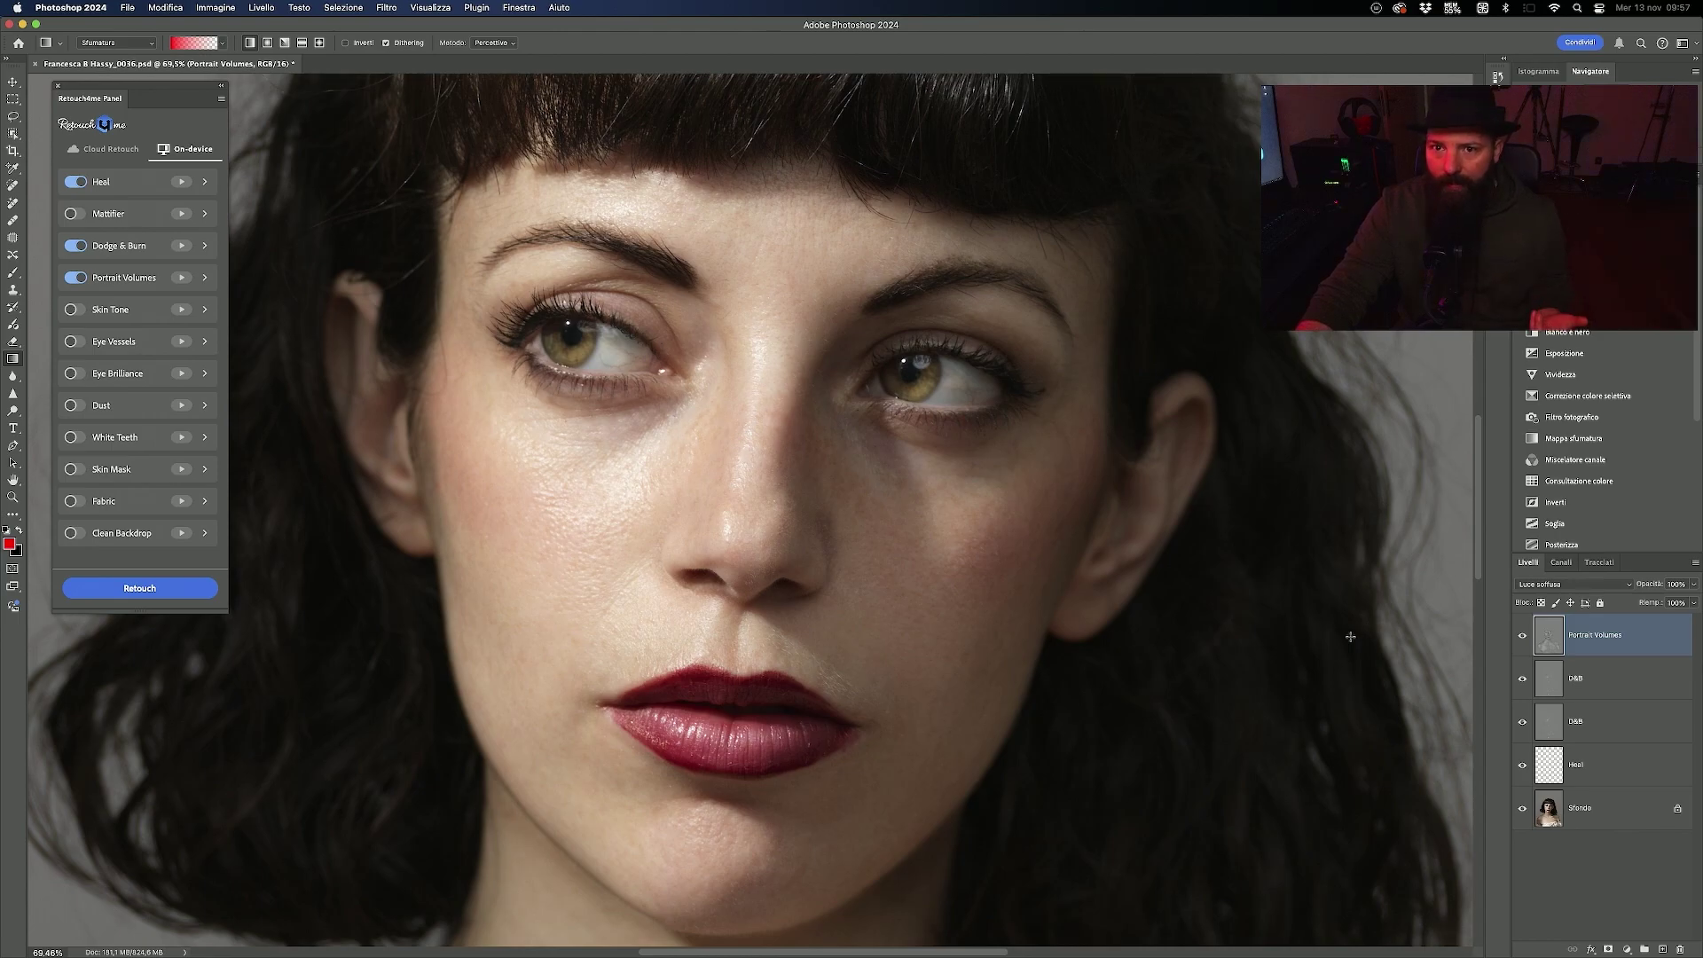
{"action": "left_click", "coordinate": [1539, 688]}
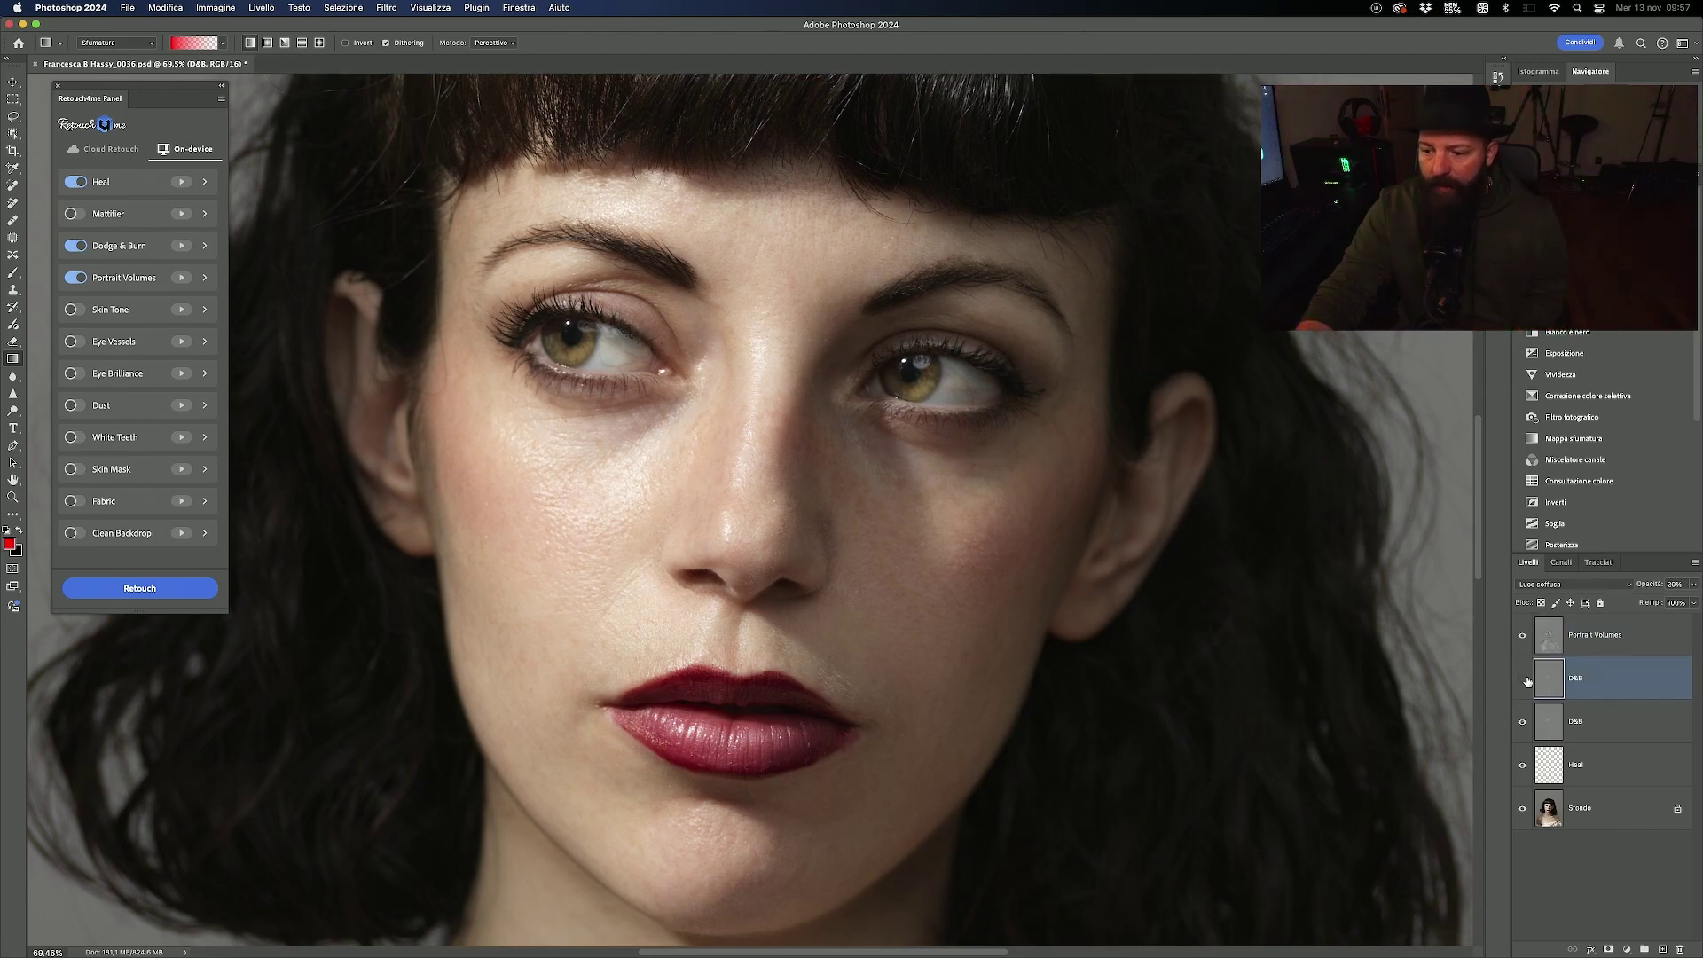
{"action": "left_click_drag", "start_coordinate": [1523, 643], "coordinate": [1523, 762]}
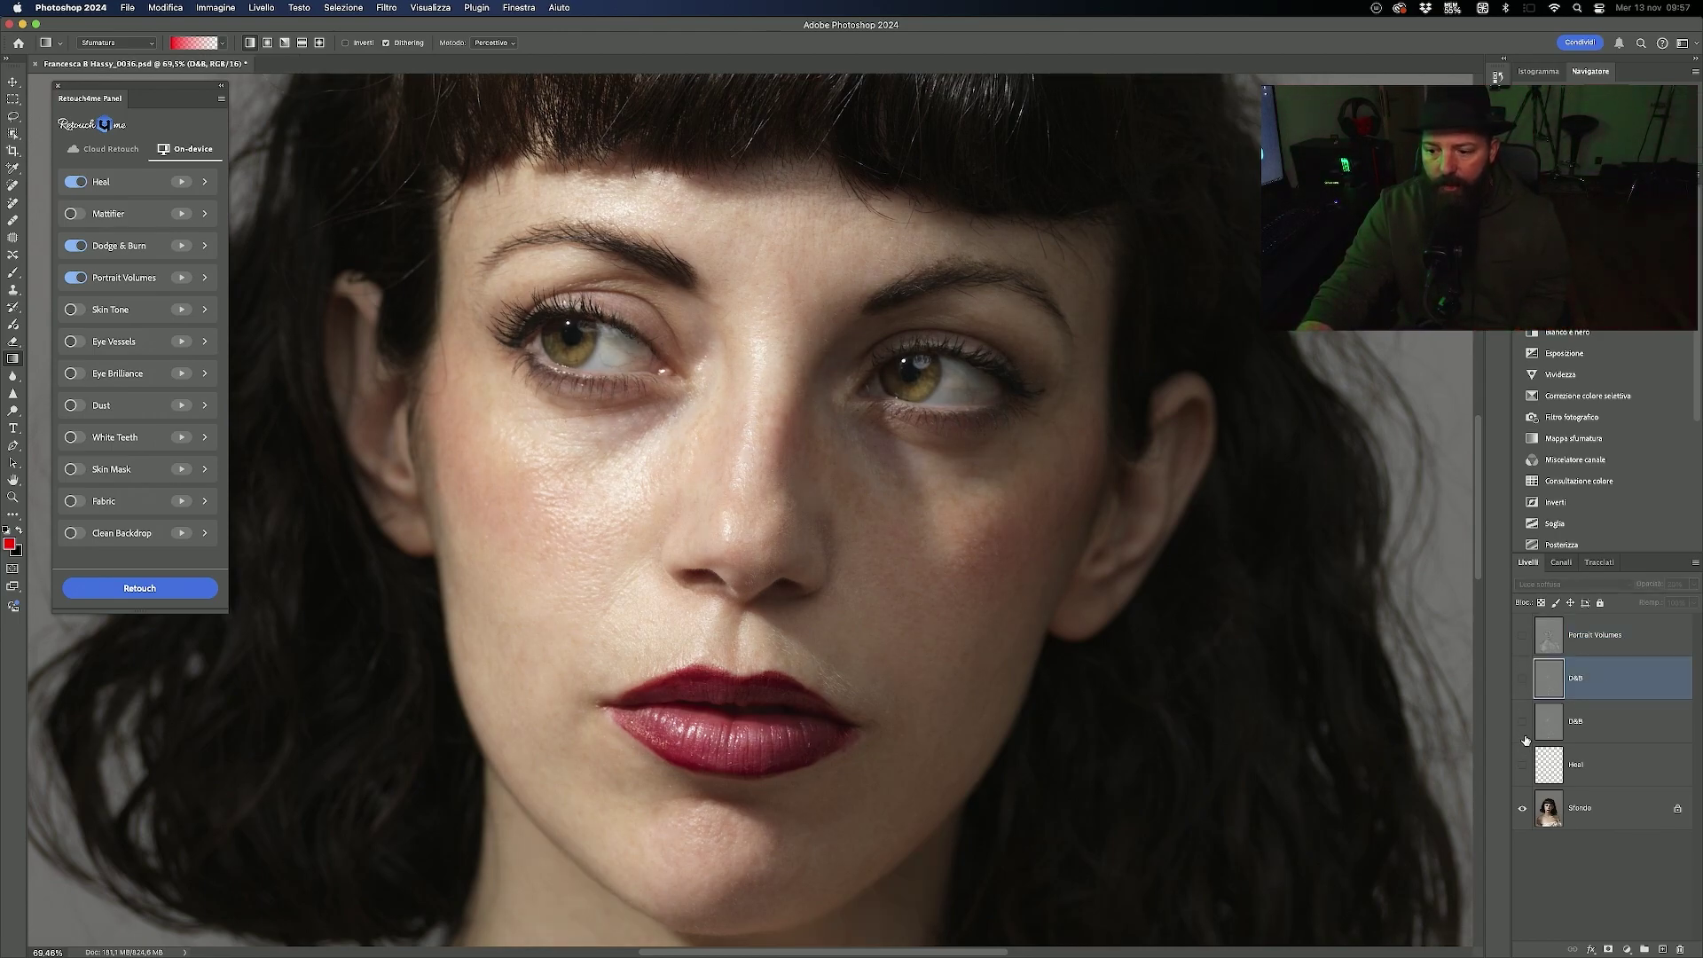
{"action": "left_click", "coordinate": [1522, 764]}
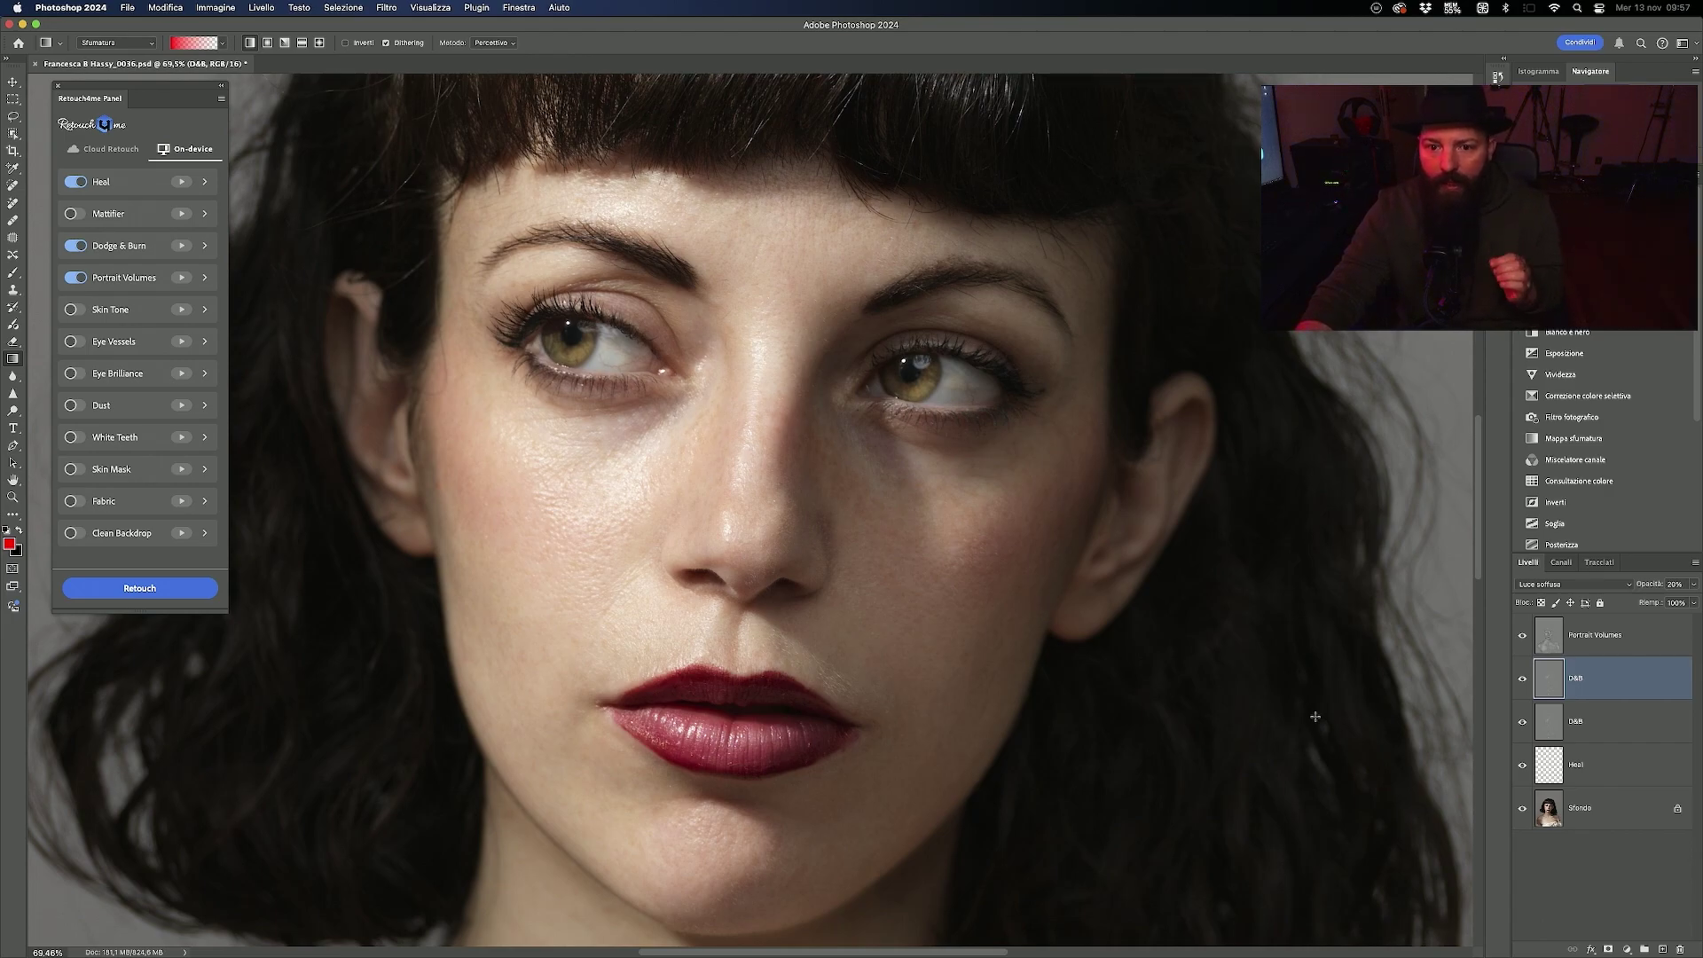
{"action": "scroll", "coordinate": [830, 470], "scroll_direction": "up", "scroll_amount": 3}
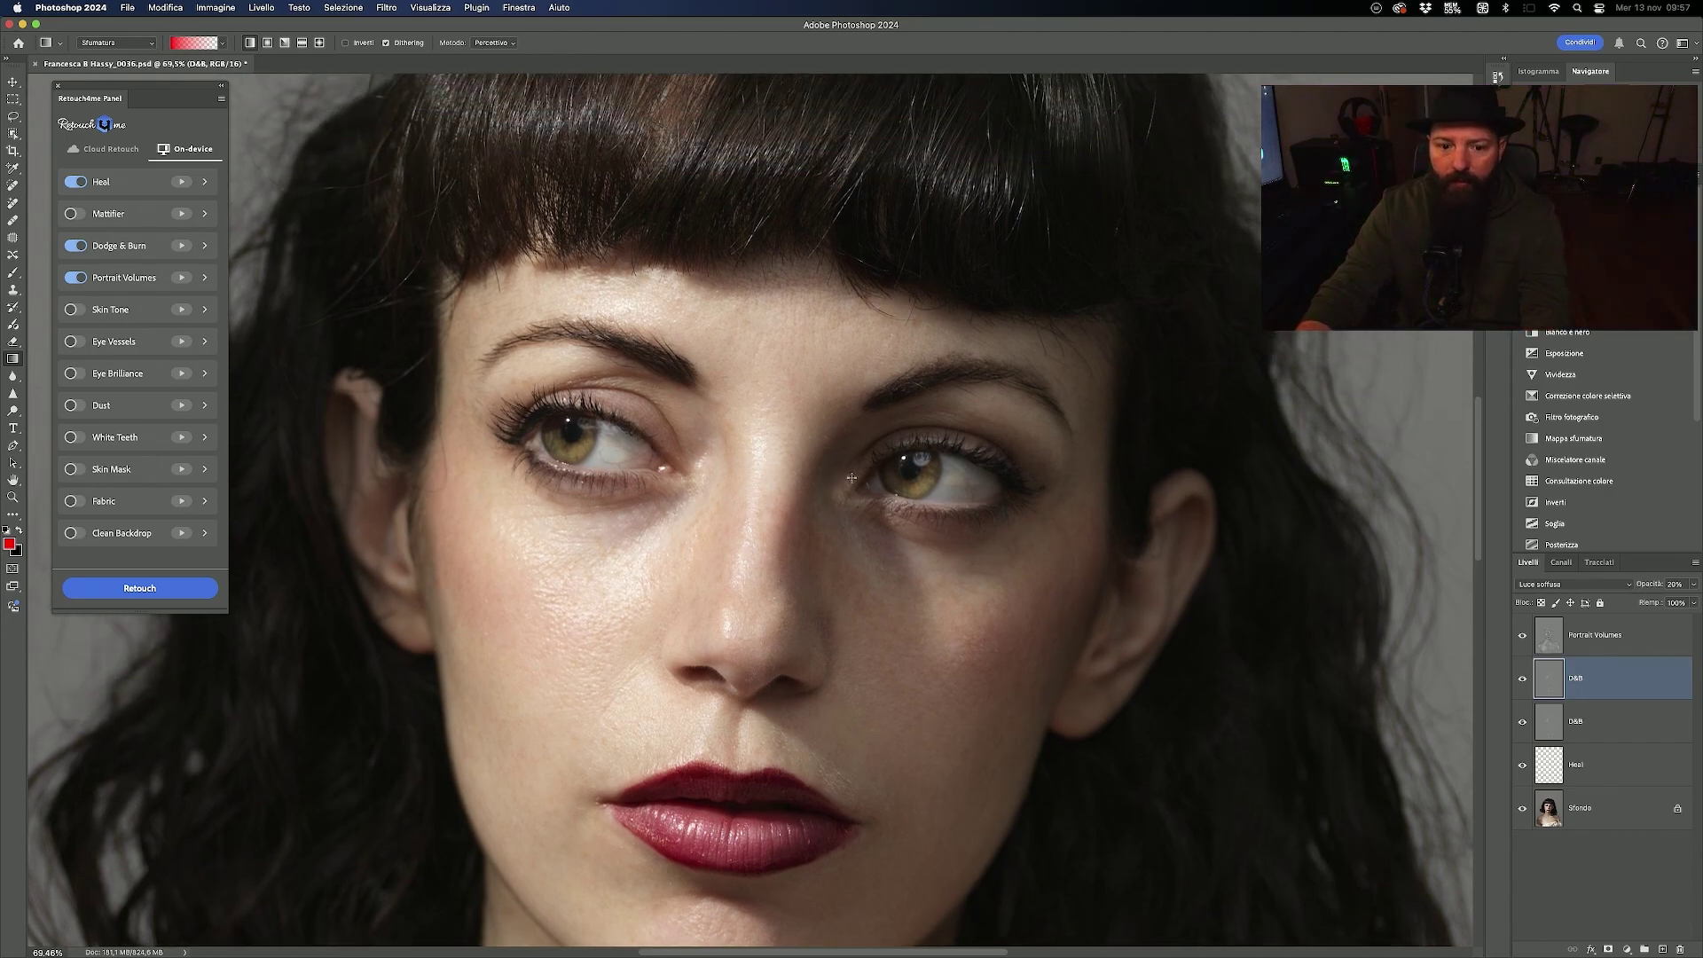
{"action": "scroll", "coordinate": [1017, 450], "scroll_direction": "up", "scroll_amount": 5}
{"action": "scroll", "coordinate": [935, 447], "scroll_direction": "up", "scroll_amount": 3}
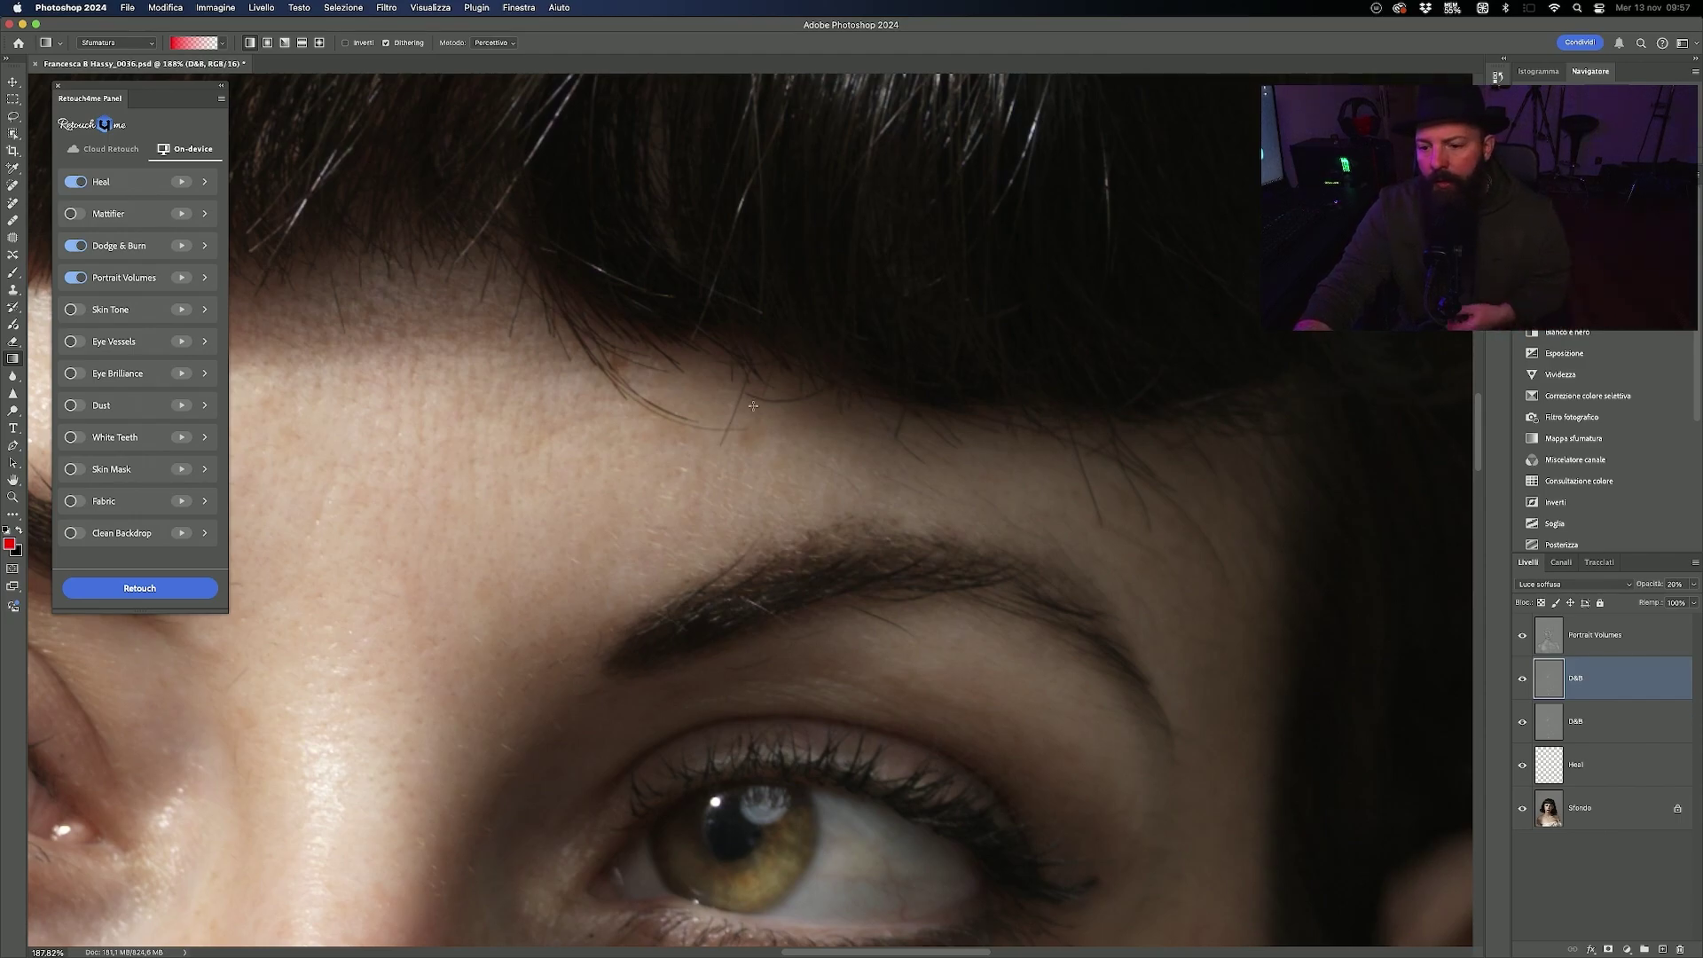
{"action": "scroll", "coordinate": [958, 452], "scroll_direction": "down", "scroll_amount": 2}
{"action": "scroll", "coordinate": [709, 426], "scroll_direction": "down", "scroll_amount": 3}
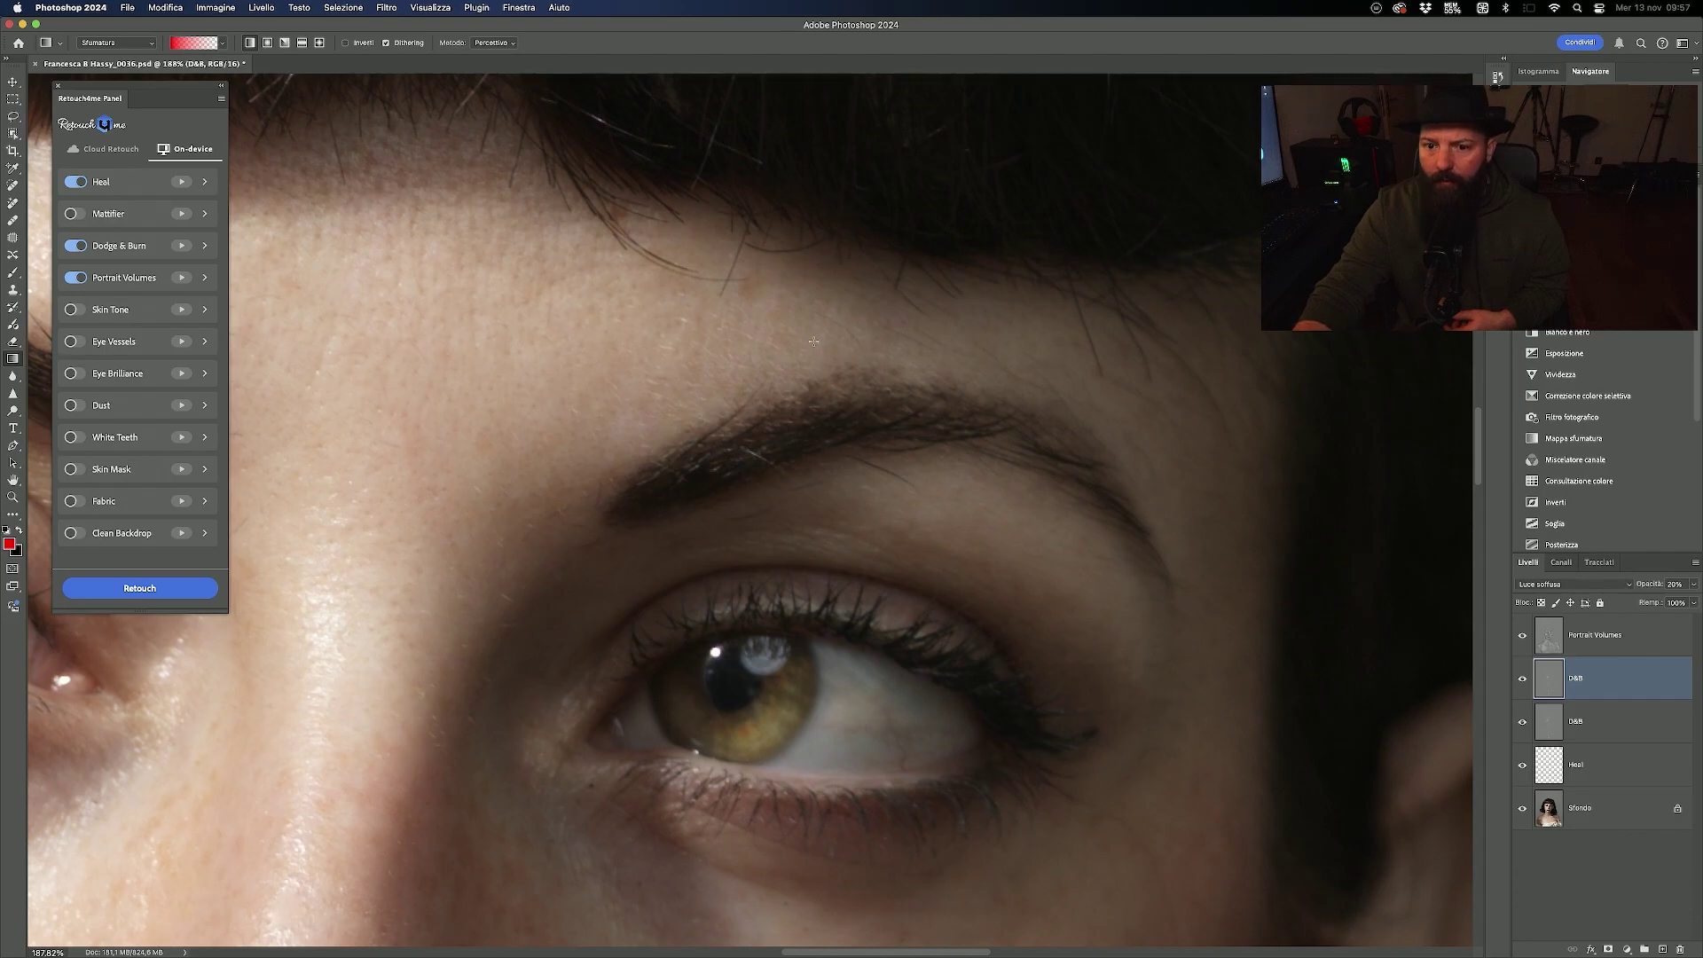
{"action": "scroll", "coordinate": [925, 511], "scroll_direction": "down", "scroll_amount": 2}
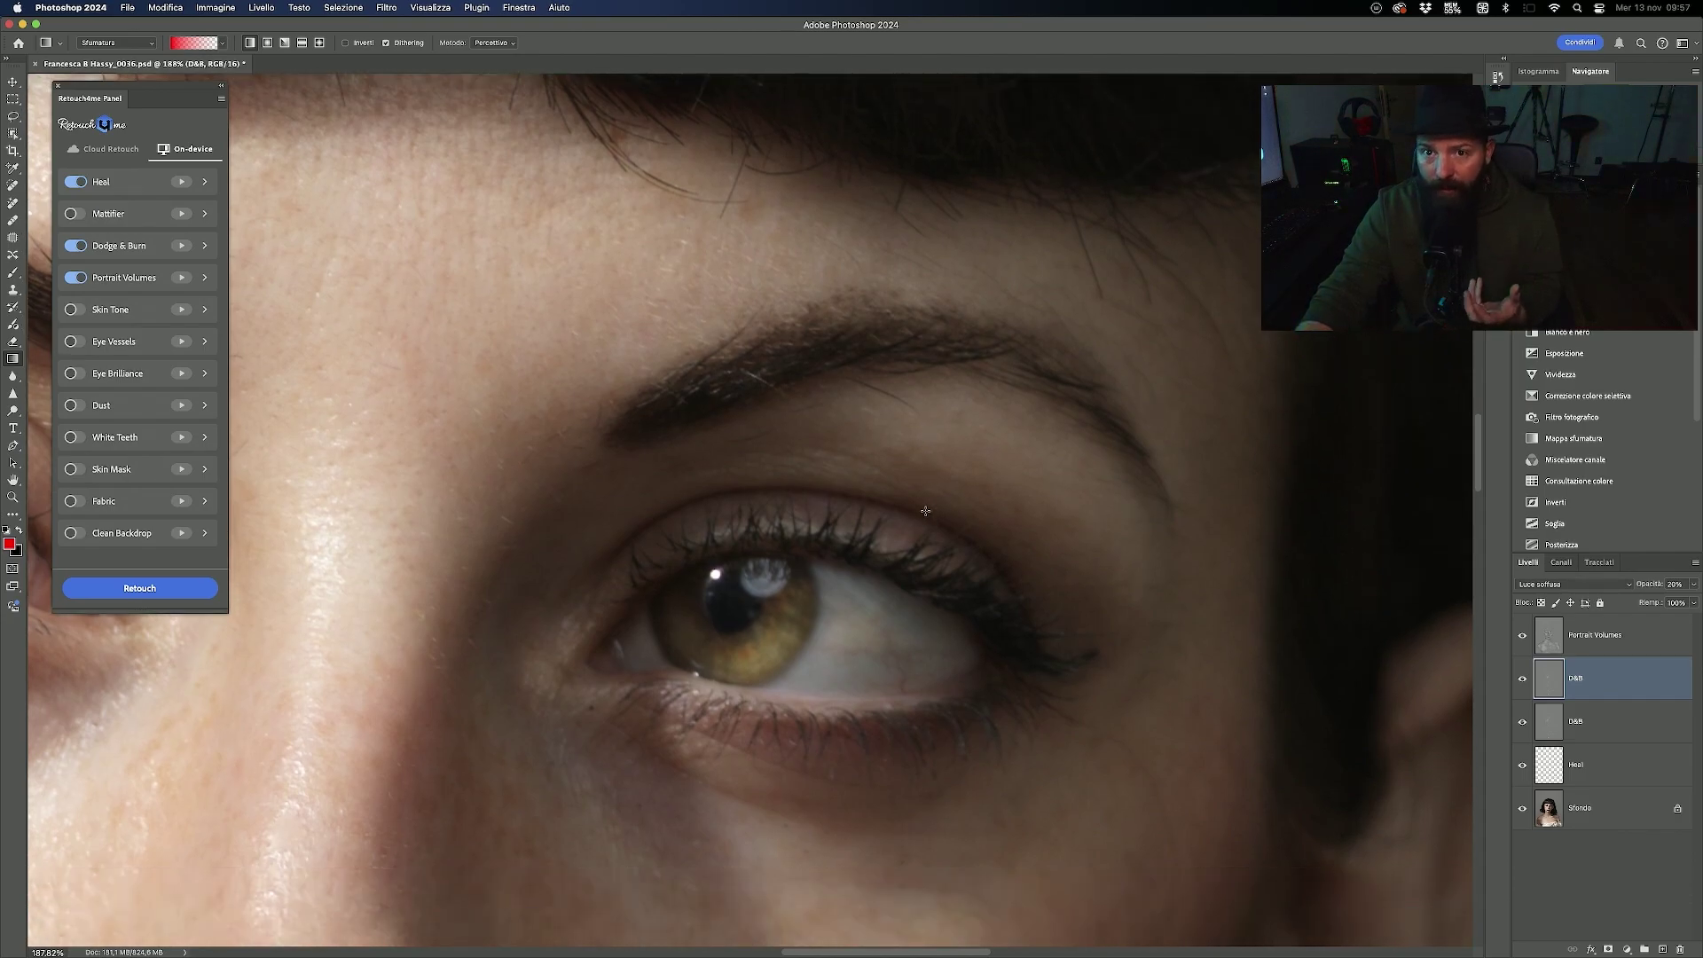
{"action": "scroll", "coordinate": [925, 511], "scroll_direction": "down", "scroll_amount": 4}
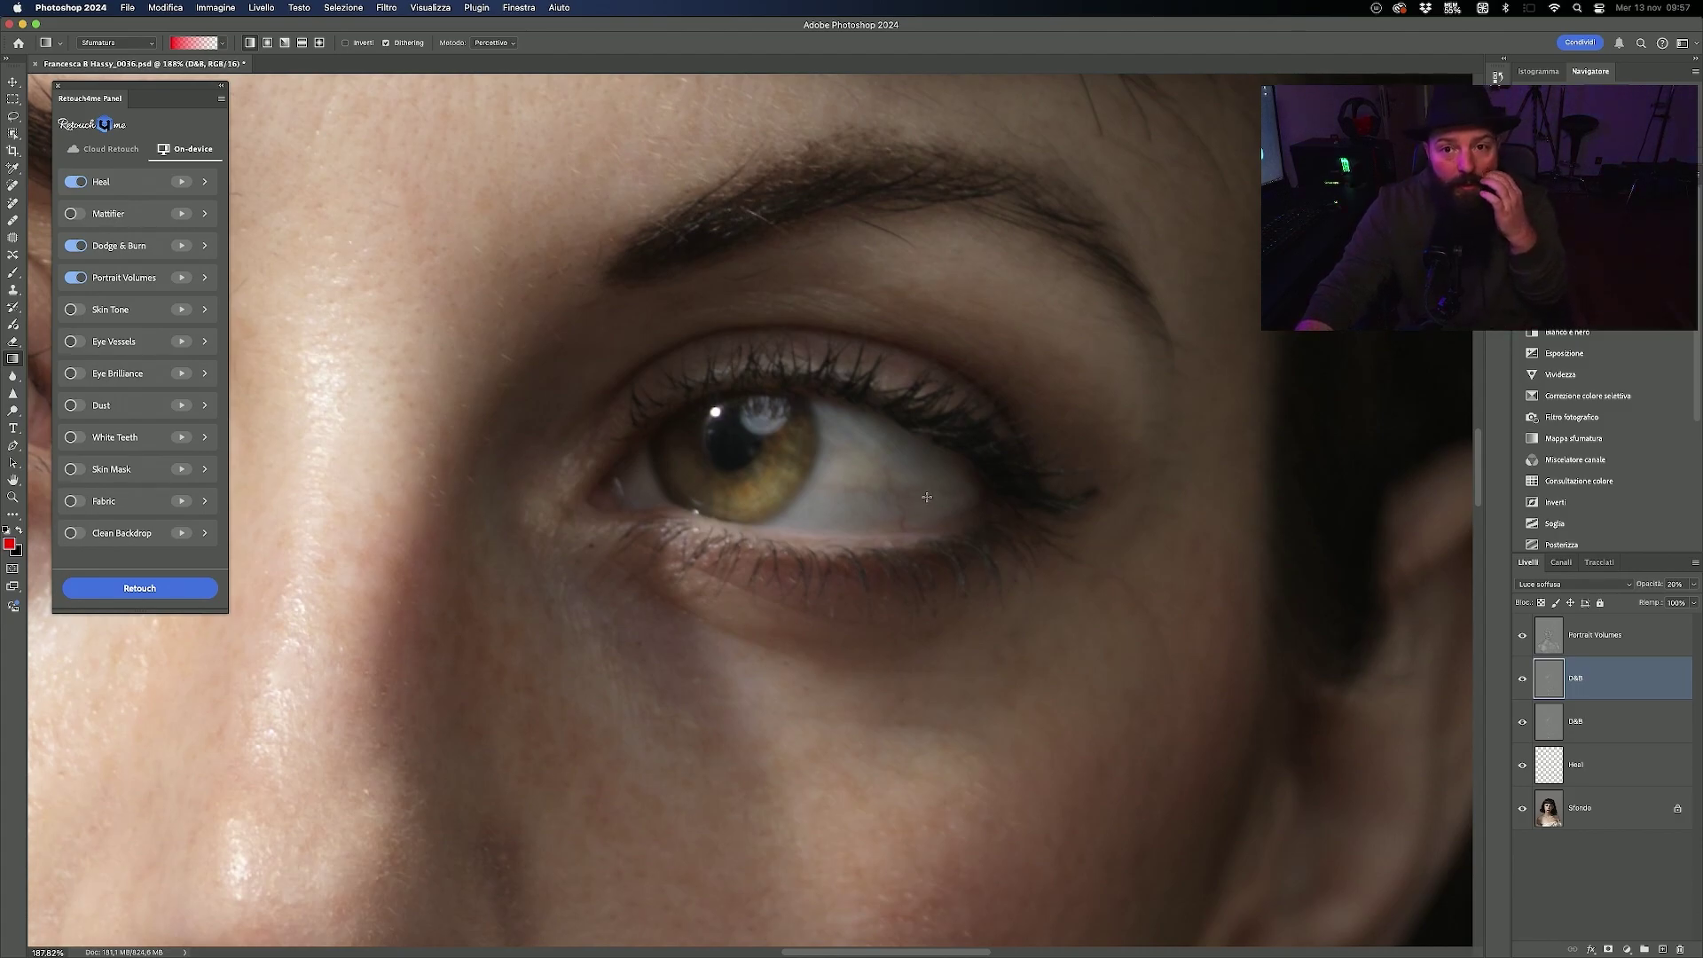
{"action": "scroll", "coordinate": [927, 496], "scroll_direction": "down", "scroll_amount": 5}
{"action": "scroll", "coordinate": [927, 497], "scroll_direction": "left", "scroll_amount": 5}
{"action": "scroll", "coordinate": [927, 496], "scroll_direction": "down", "scroll_amount": 10}
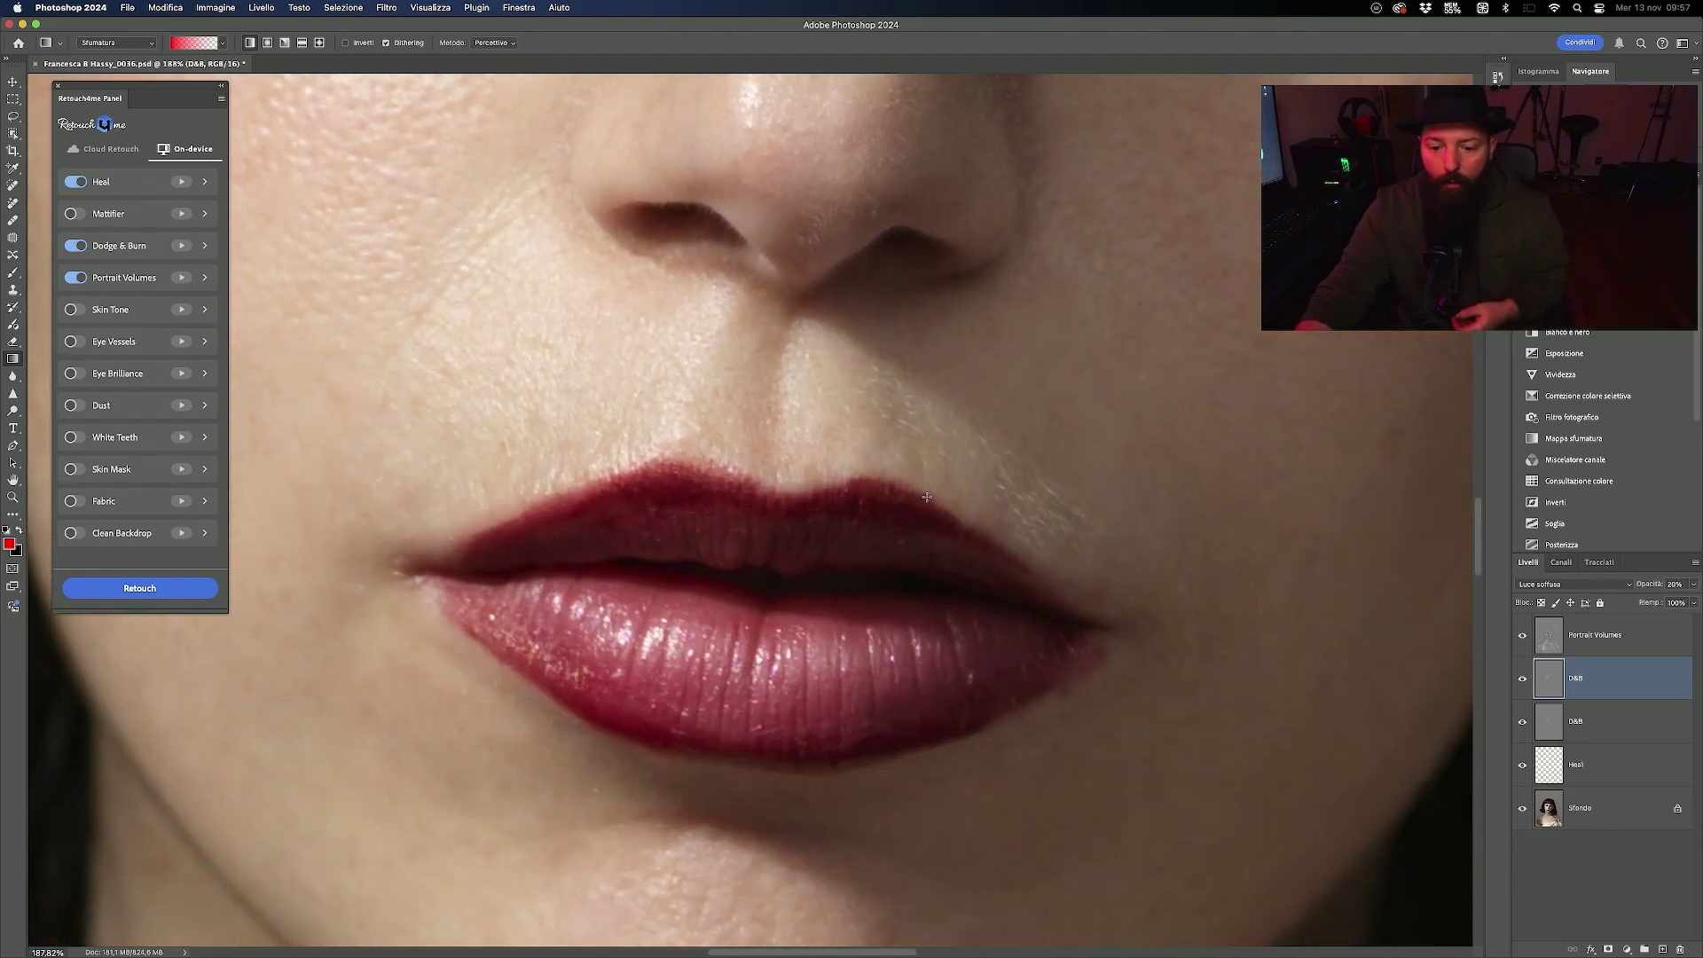
{"action": "scroll", "coordinate": [926, 497], "scroll_direction": "down", "scroll_amount": 2}
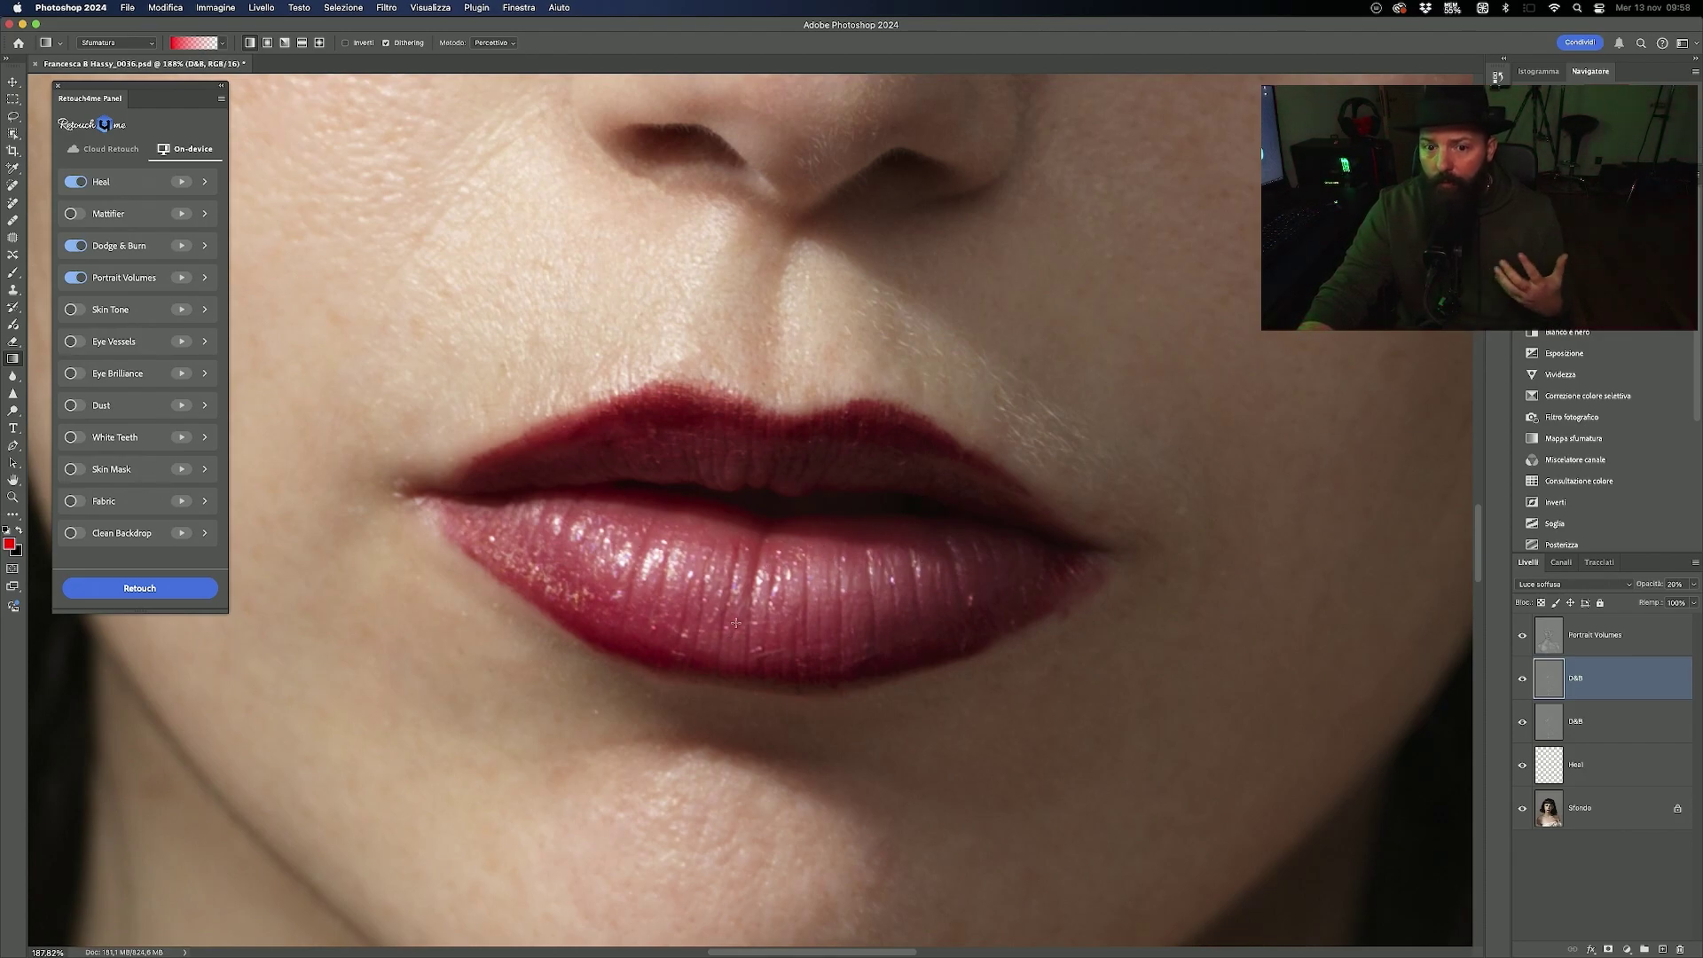
{"action": "scroll", "coordinate": [735, 624], "scroll_direction": "left", "scroll_amount": 3}
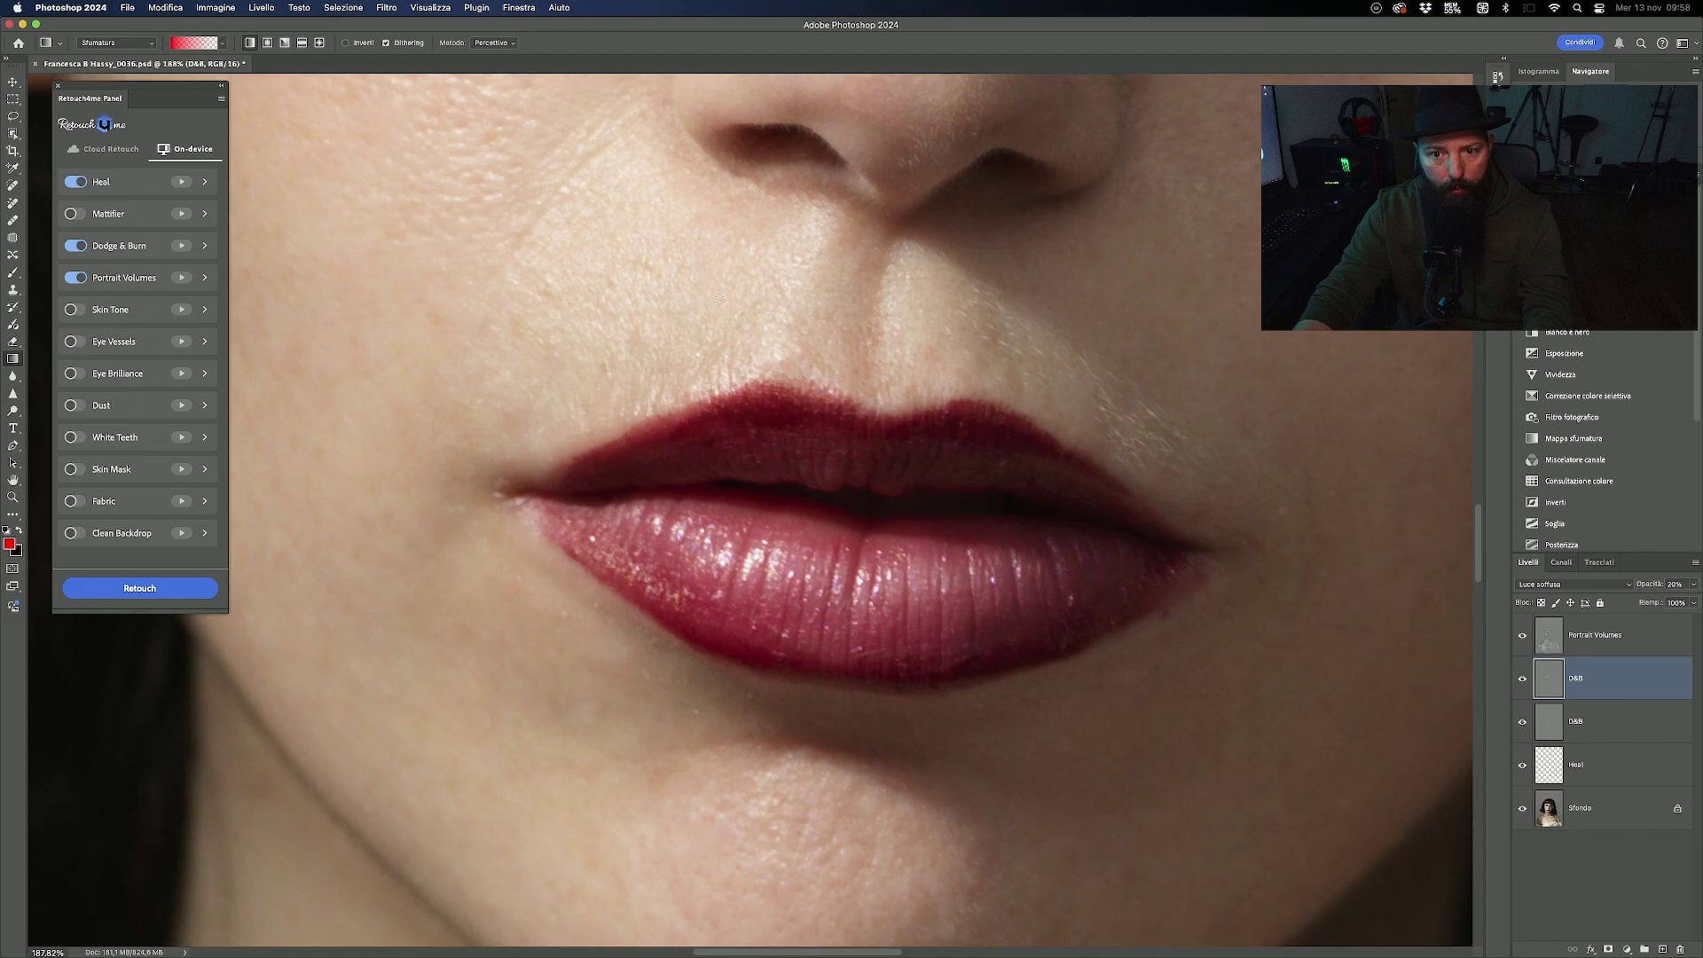
{"action": "scroll", "coordinate": [719, 297], "scroll_direction": "up", "scroll_amount": 4}
{"action": "scroll", "coordinate": [852, 399], "scroll_direction": "down", "scroll_amount": 6}
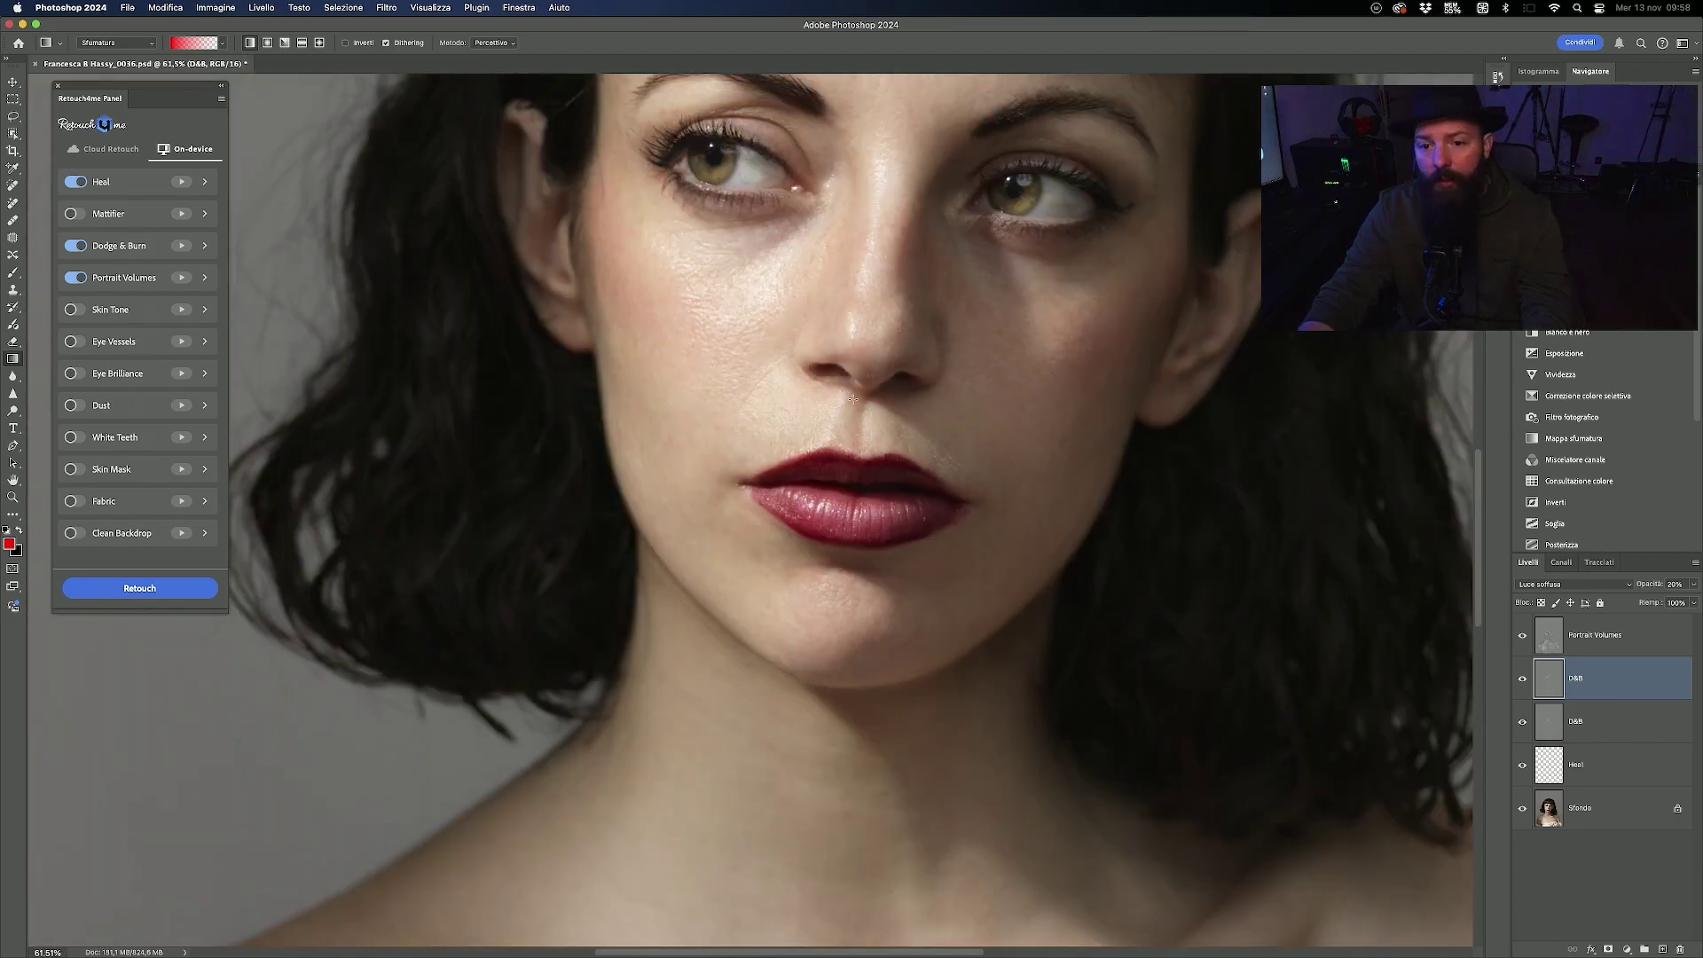
{"action": "scroll", "coordinate": [852, 399], "scroll_direction": "up", "scroll_amount": 2}
{"action": "scroll", "coordinate": [852, 399], "scroll_direction": "up", "scroll_amount": 1}
{"action": "scroll", "coordinate": [852, 399], "scroll_direction": "up", "scroll_amount": 1}
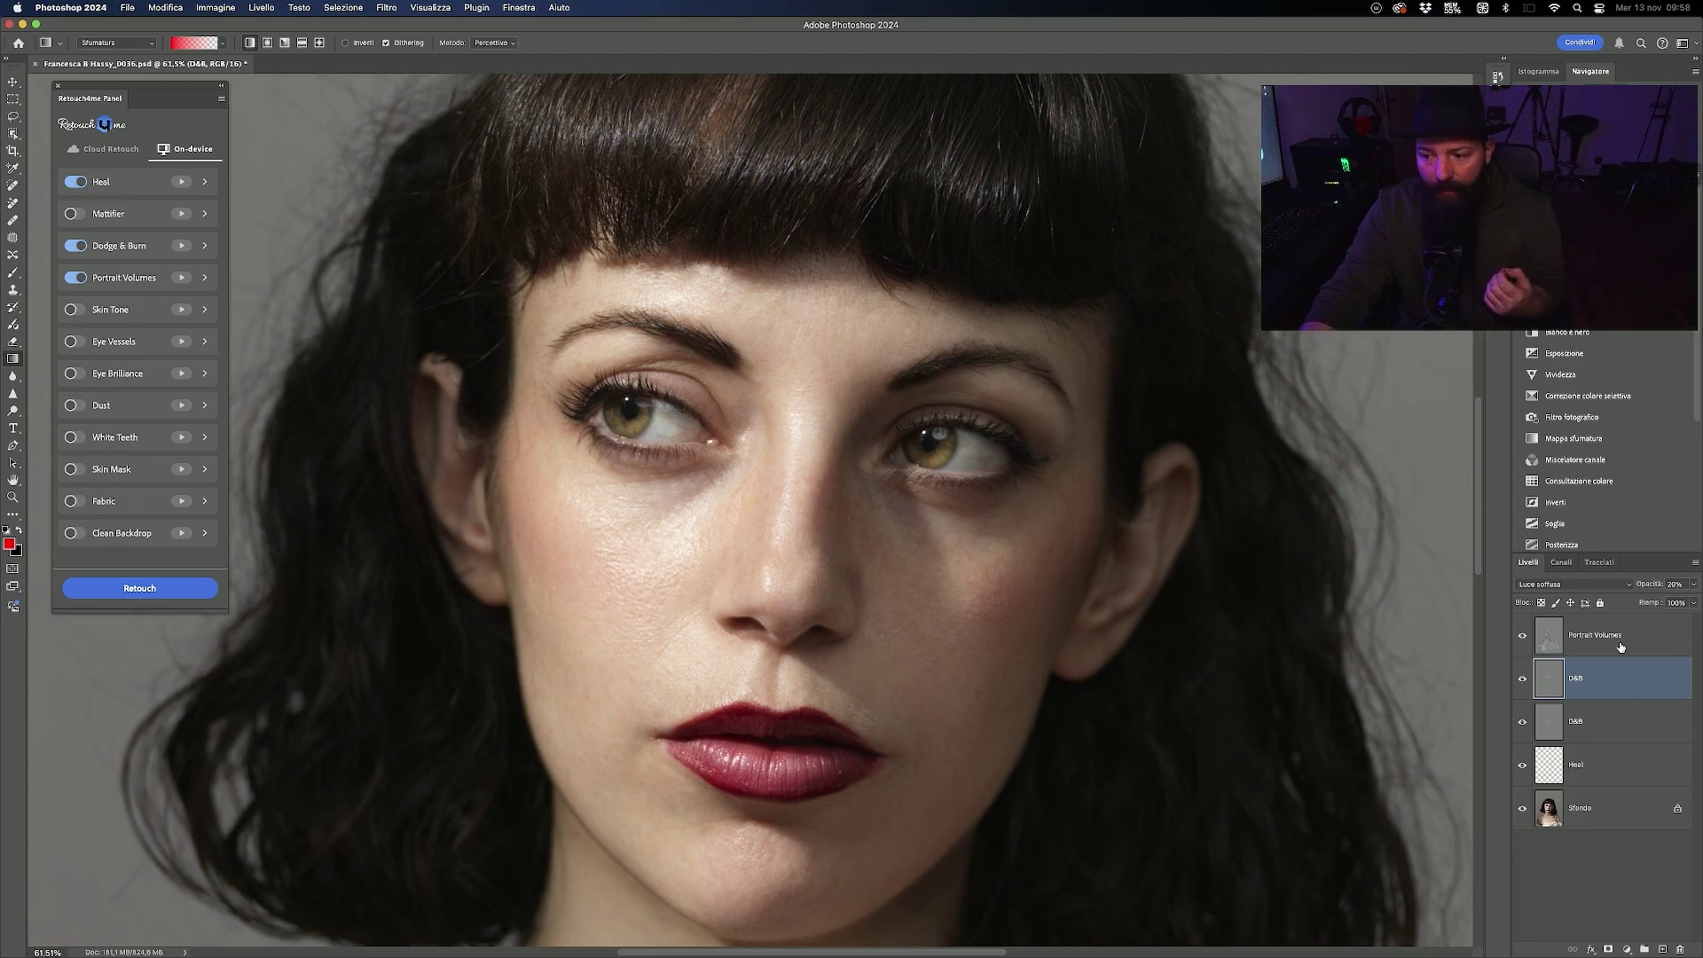
Step: Undo the Portrait Volumes and extra D&B retouch layers, then bring up the Filtro menu
{"action": "key", "text": "ctrl+z"}
{"action": "key", "text": "ctrl+z"}
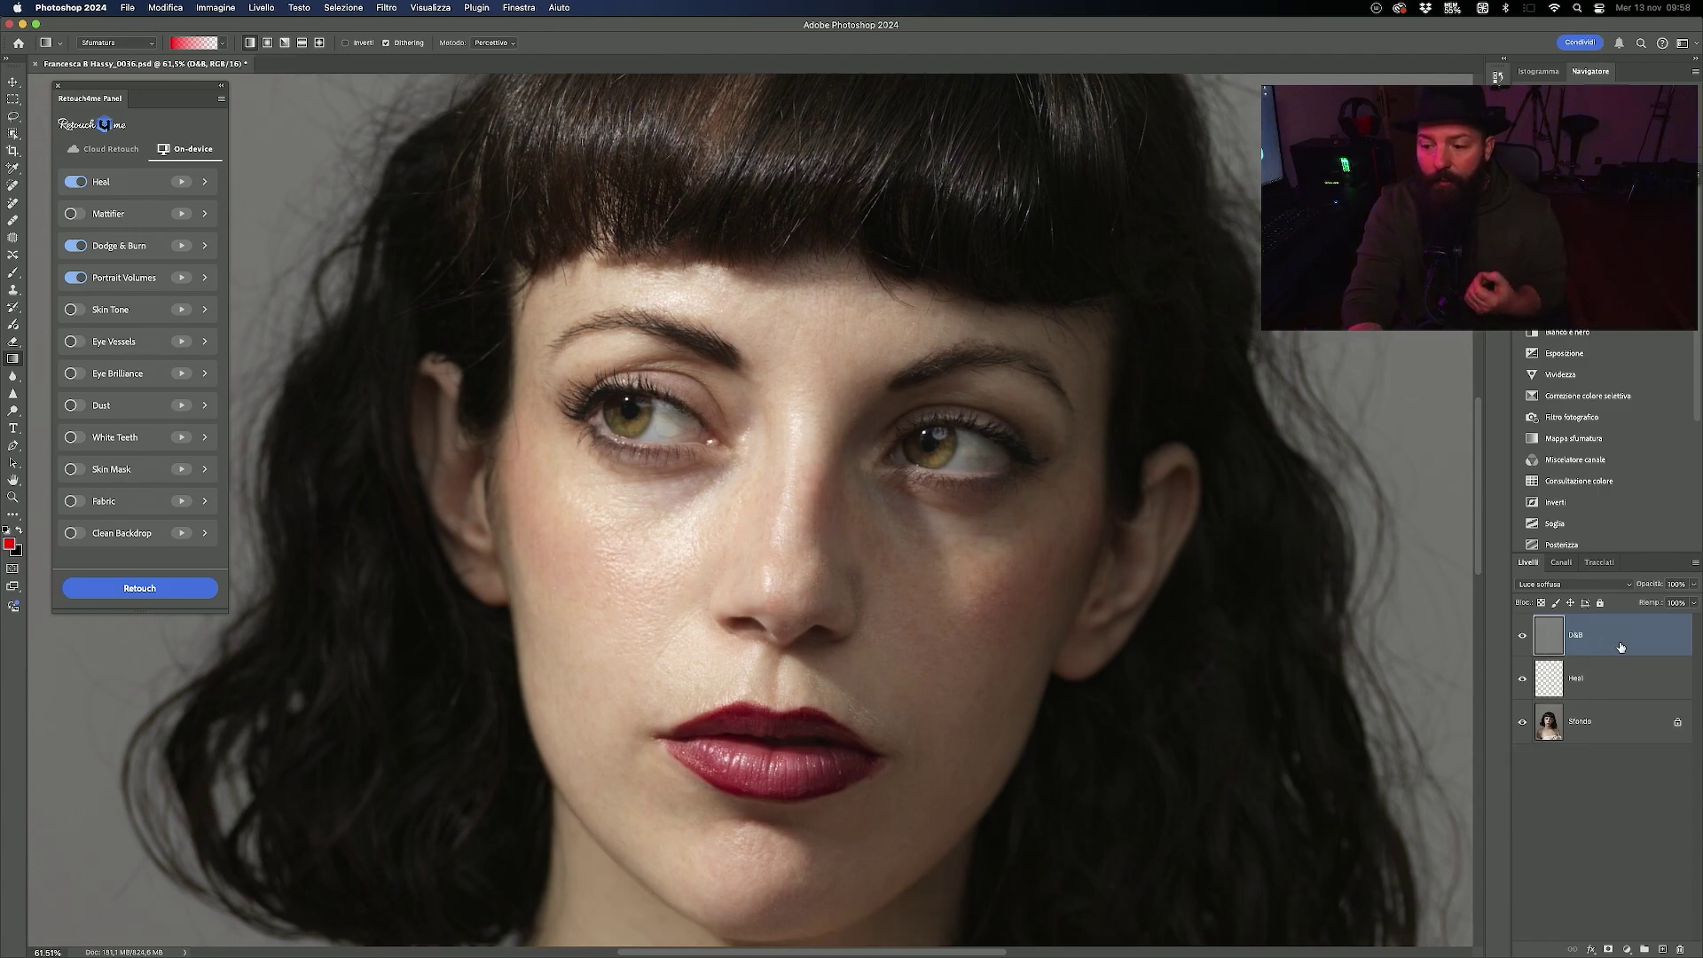
{"action": "key", "text": "ctrl+z"}
{"action": "key", "text": "ctrl+z"}
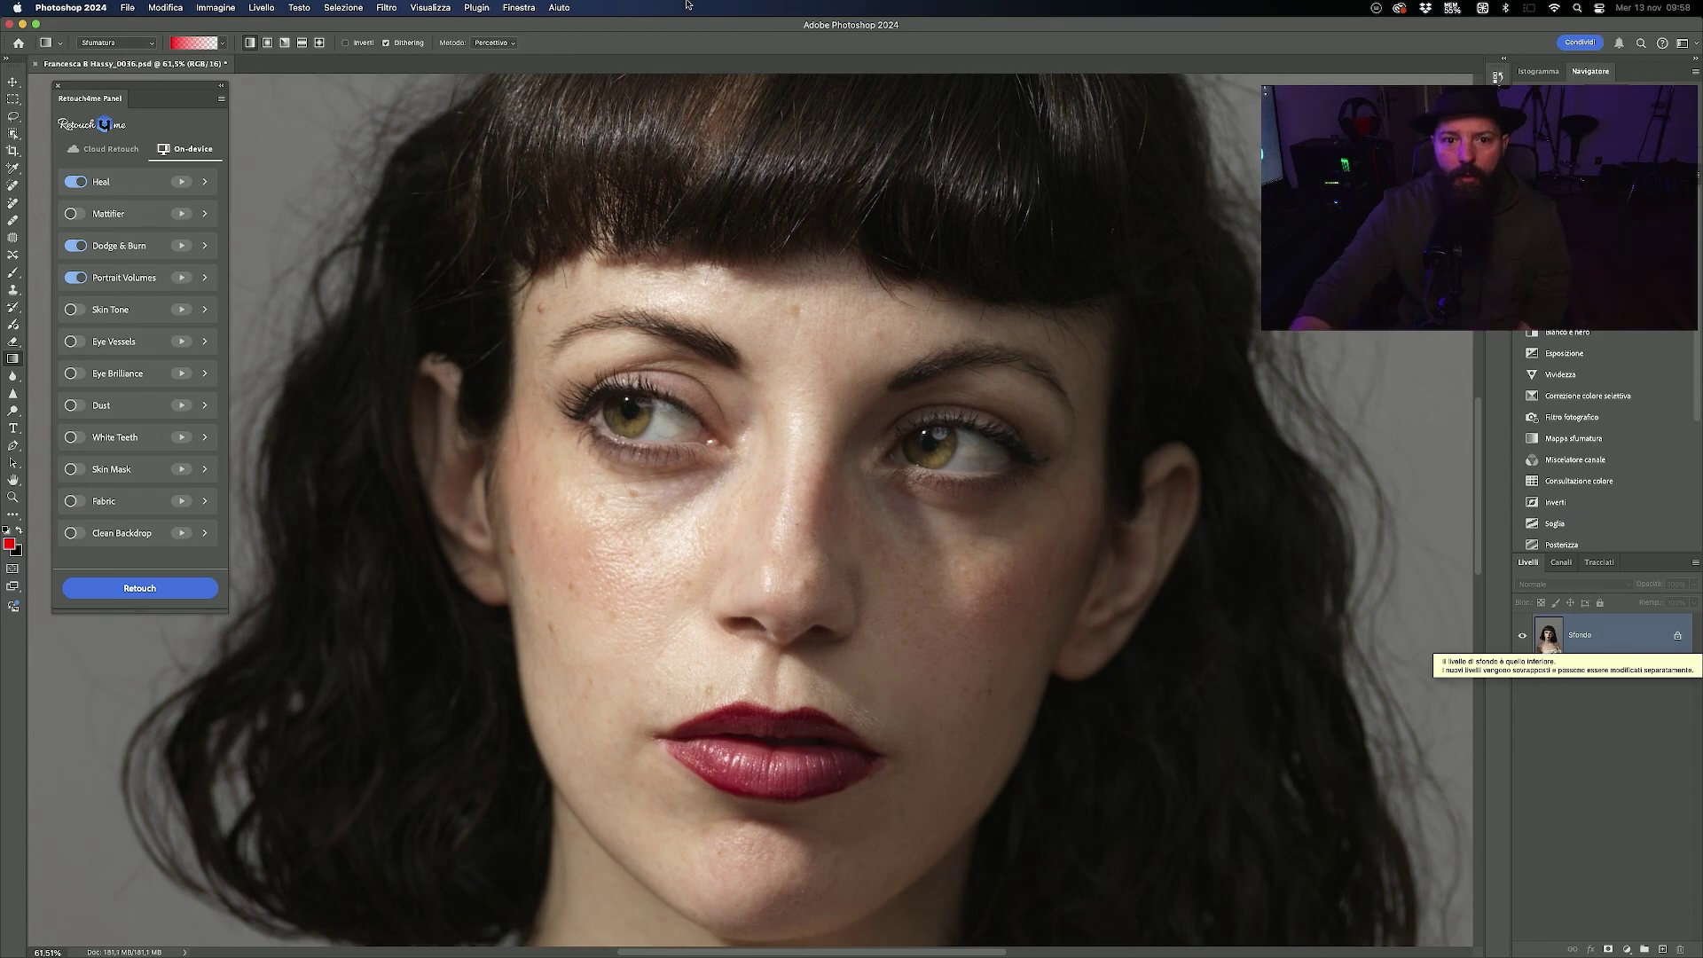
{"action": "left_click", "coordinate": [387, 9]}
{"action": "mouse_move", "coordinate": [408, 312]}
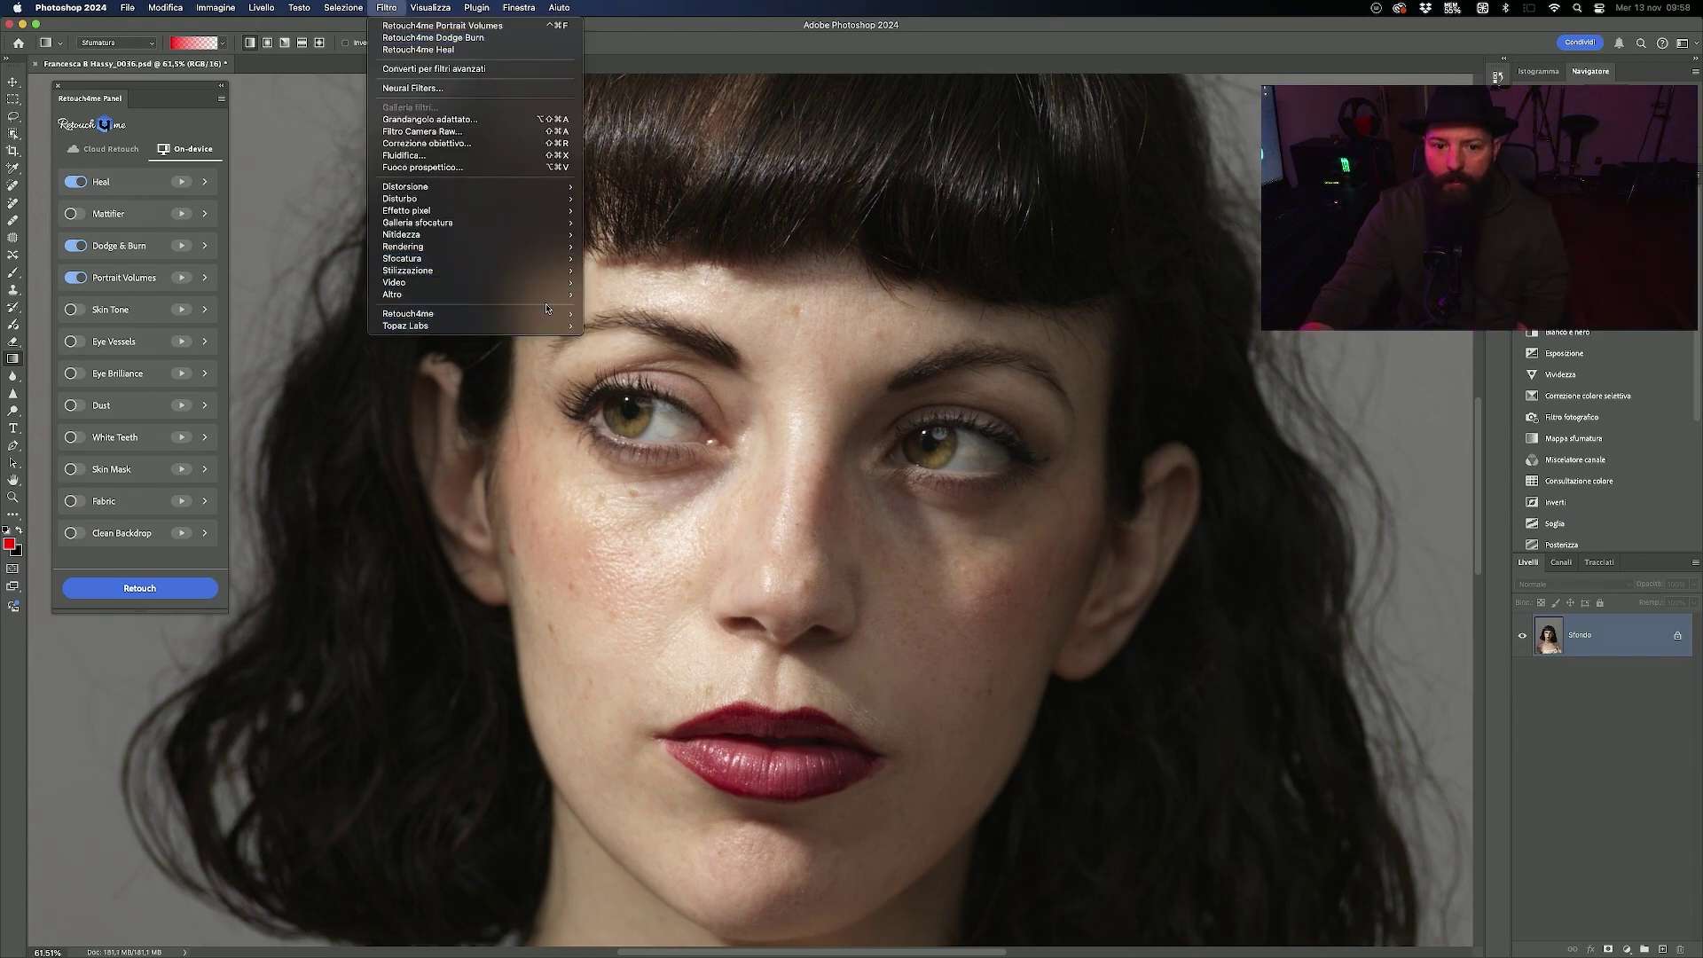
Step: Dismiss the Filtro > Retouch4me submenu without applying any filter
{"action": "left_click", "coordinate": [621, 350]}
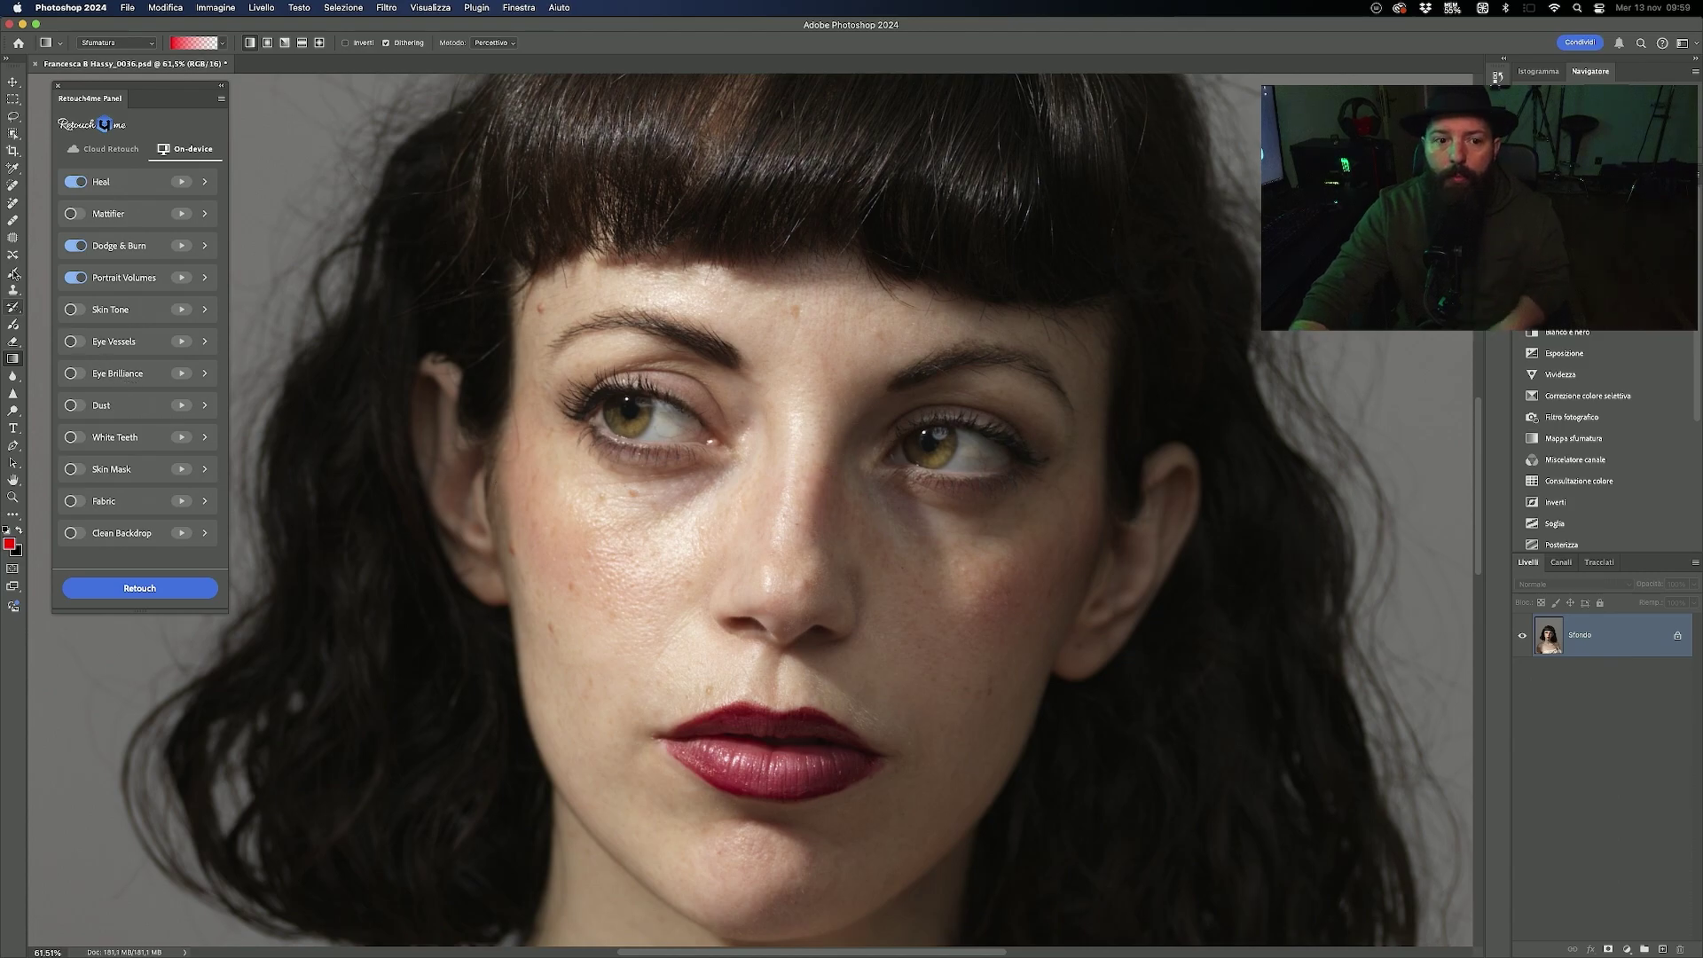
Step: Switch the Retouch4me panel to Cloud Retouch, showing a balance of 78 retouches
{"action": "left_click", "coordinate": [111, 149]}
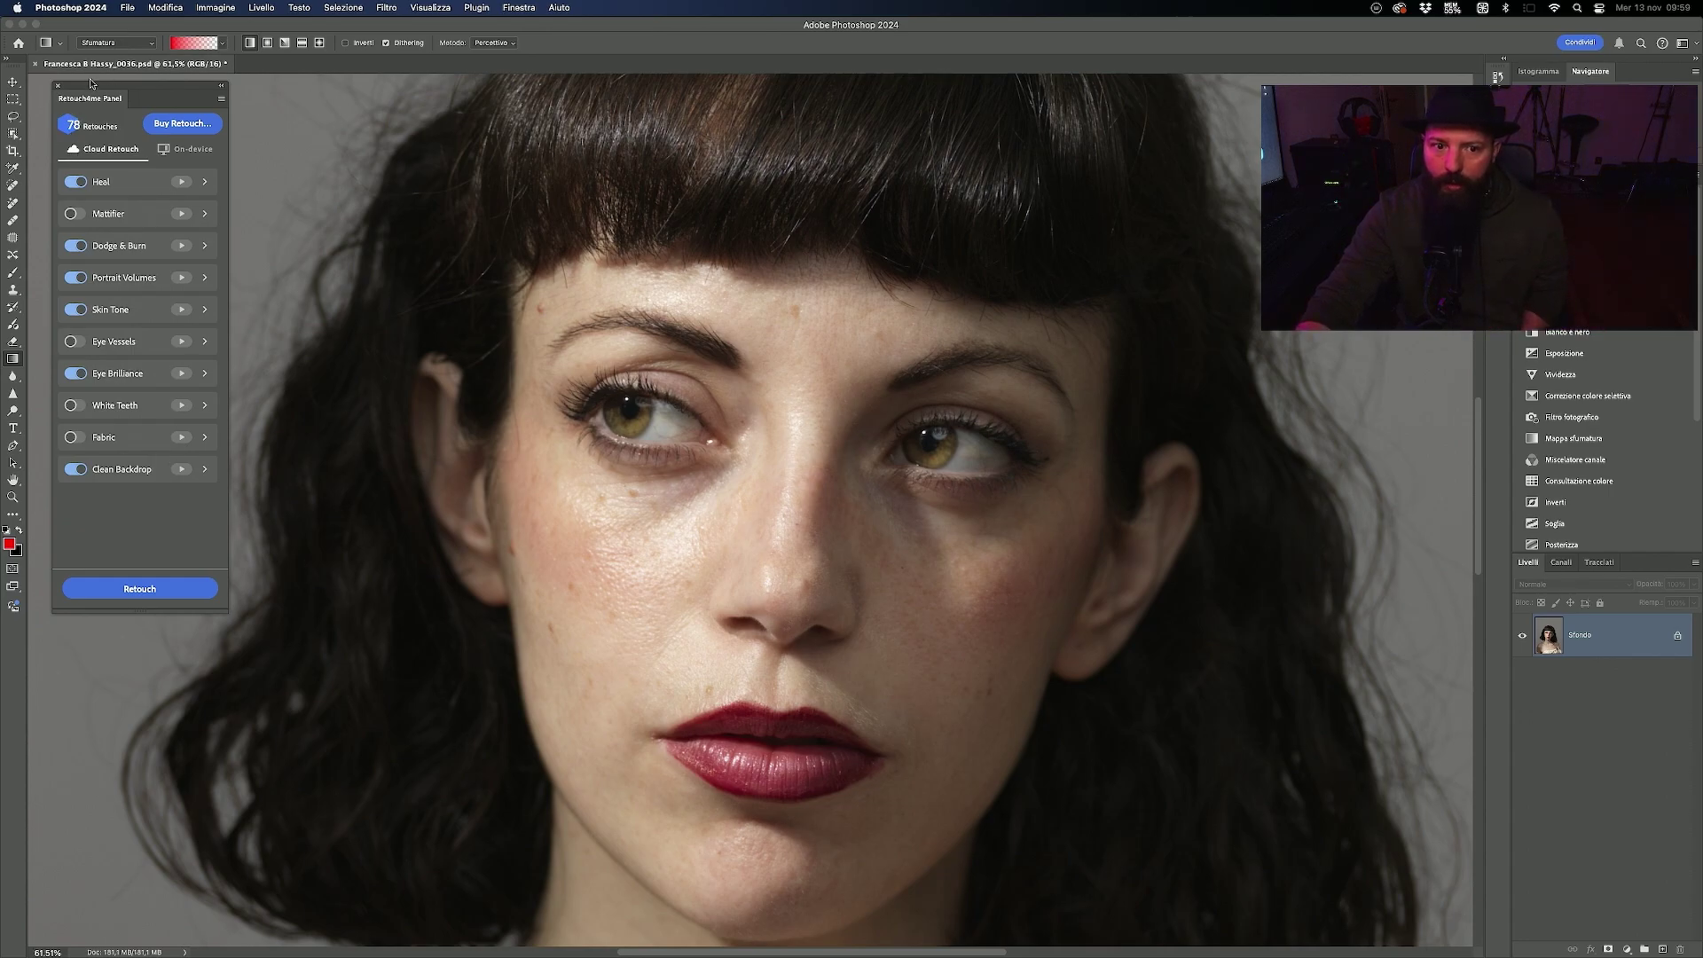
Step: Run the cloud retouch to generate the six retouch layers above Sfondo
{"action": "left_click", "coordinate": [168, 591]}
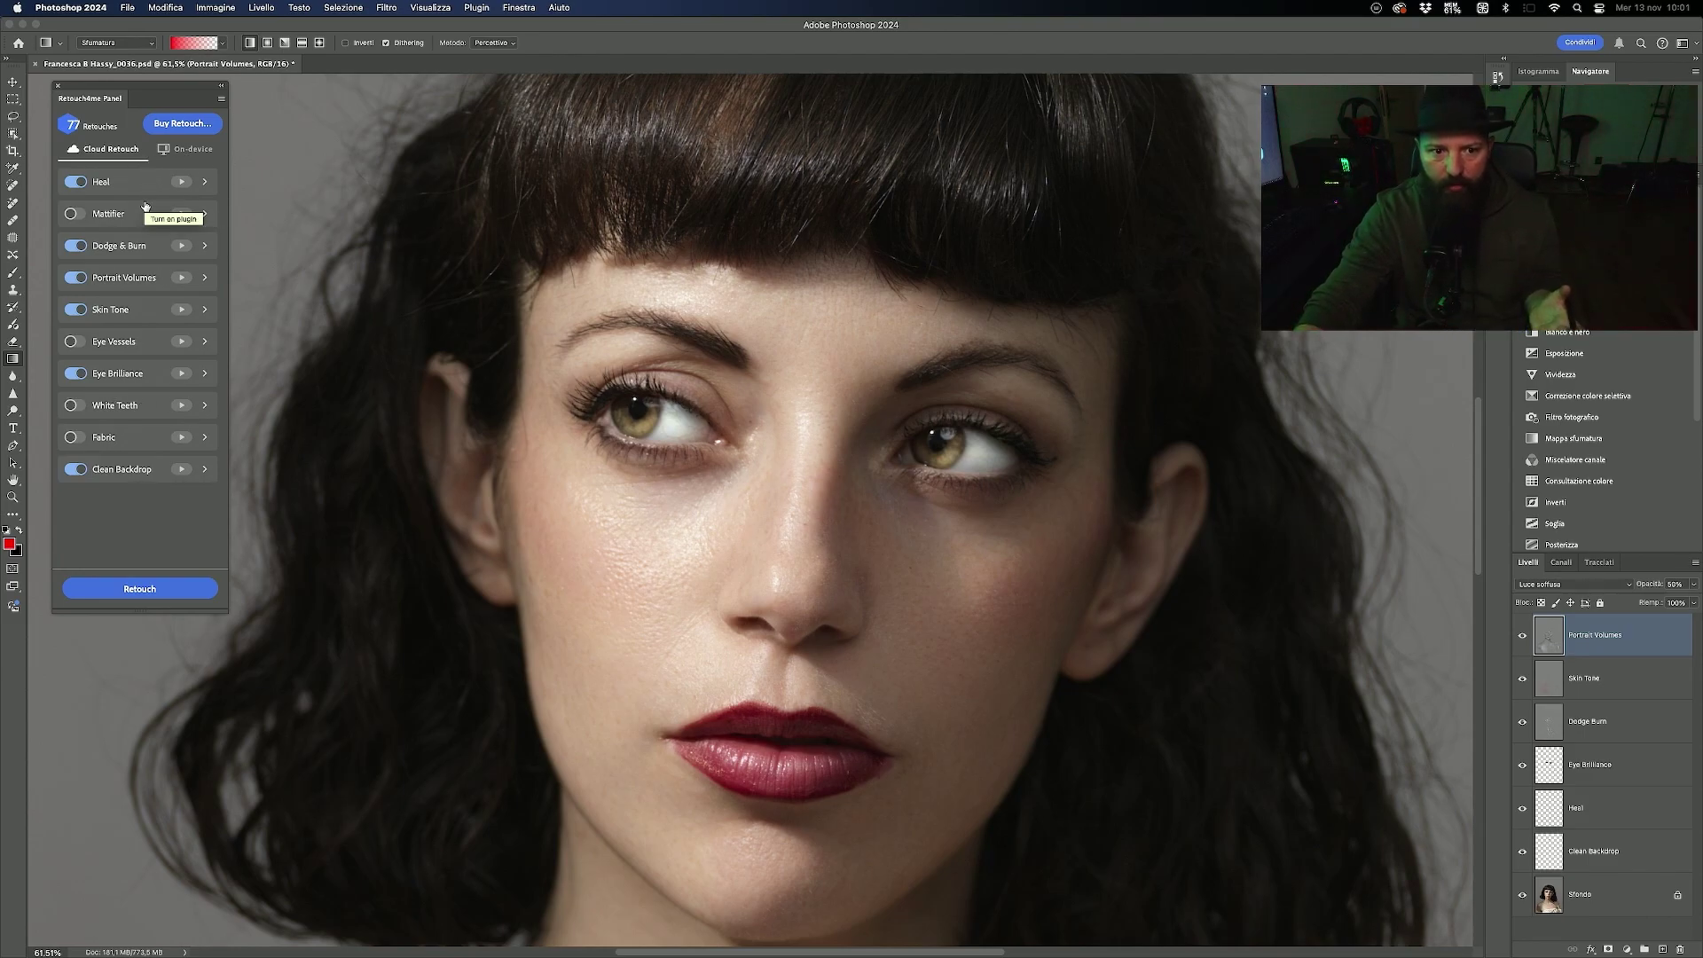
Step: Expand Heal to show Sensitivity 100, then briefly expand and collapse Dodge & Burn
{"action": "left_click", "coordinate": [205, 182]}
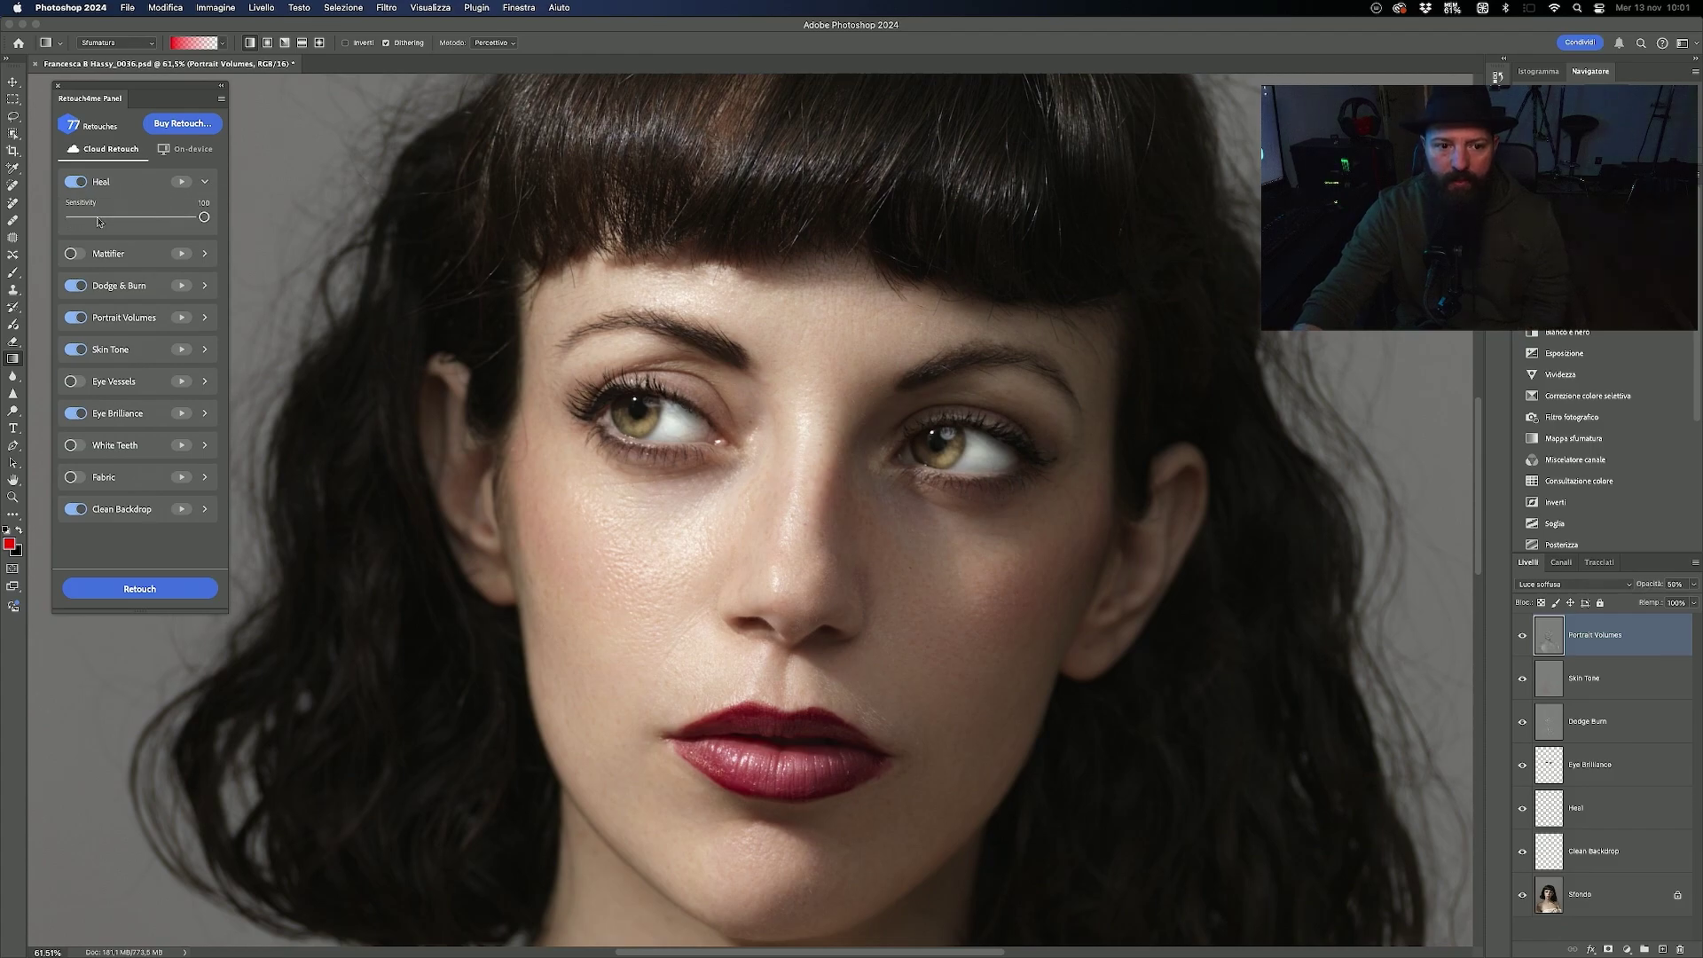
{"action": "left_click", "coordinate": [203, 285]}
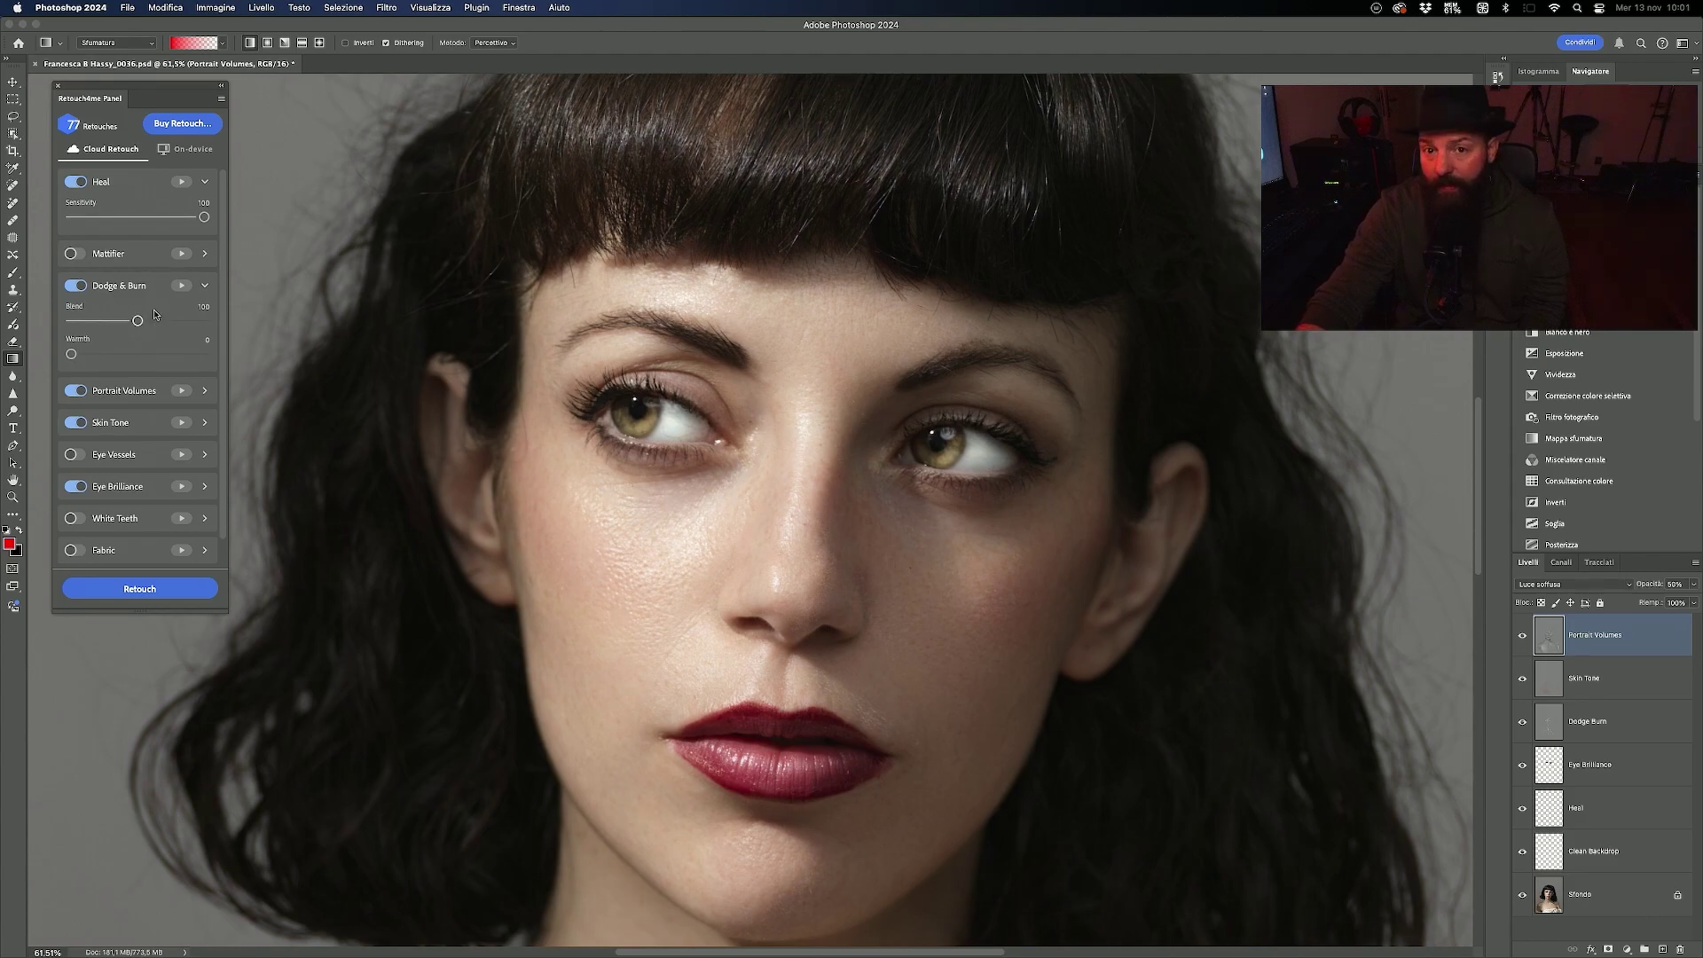
{"action": "left_click", "coordinate": [205, 287]}
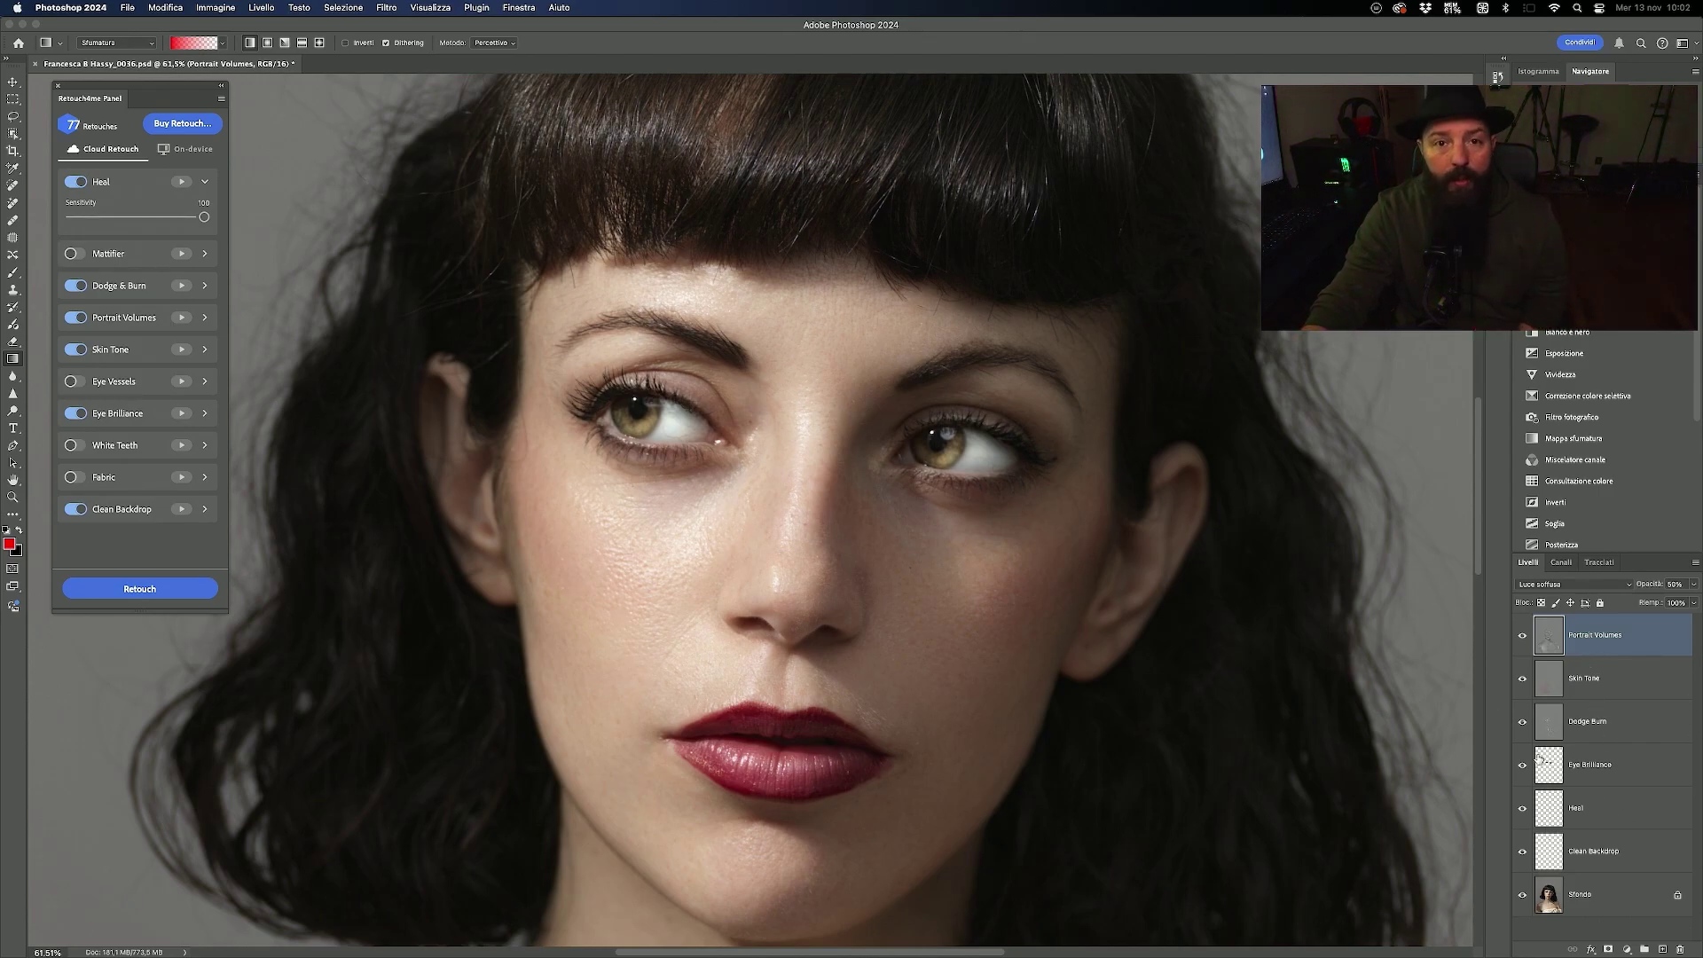
Step: Lower the Eye Brilliance layer's opacity and set the Portrait Volumes layer to 50%
{"action": "scroll", "coordinate": [1233, 640], "scroll_direction": "down", "scroll_amount": 2}
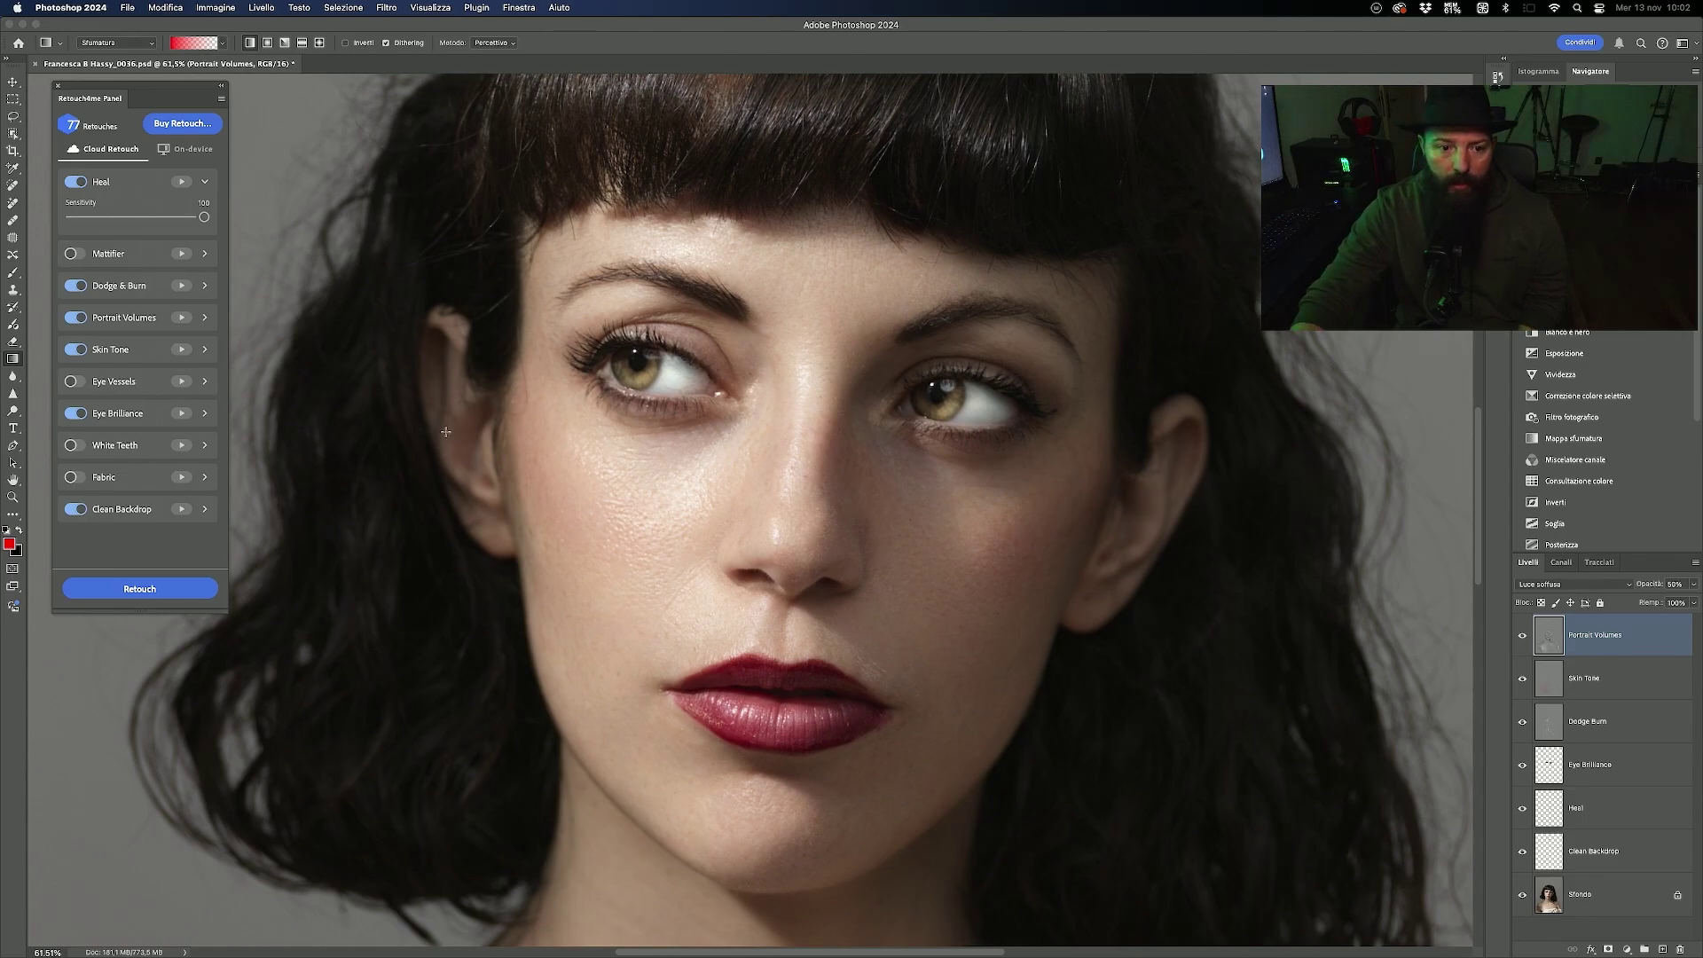
{"action": "left_click", "coordinate": [1637, 773]}
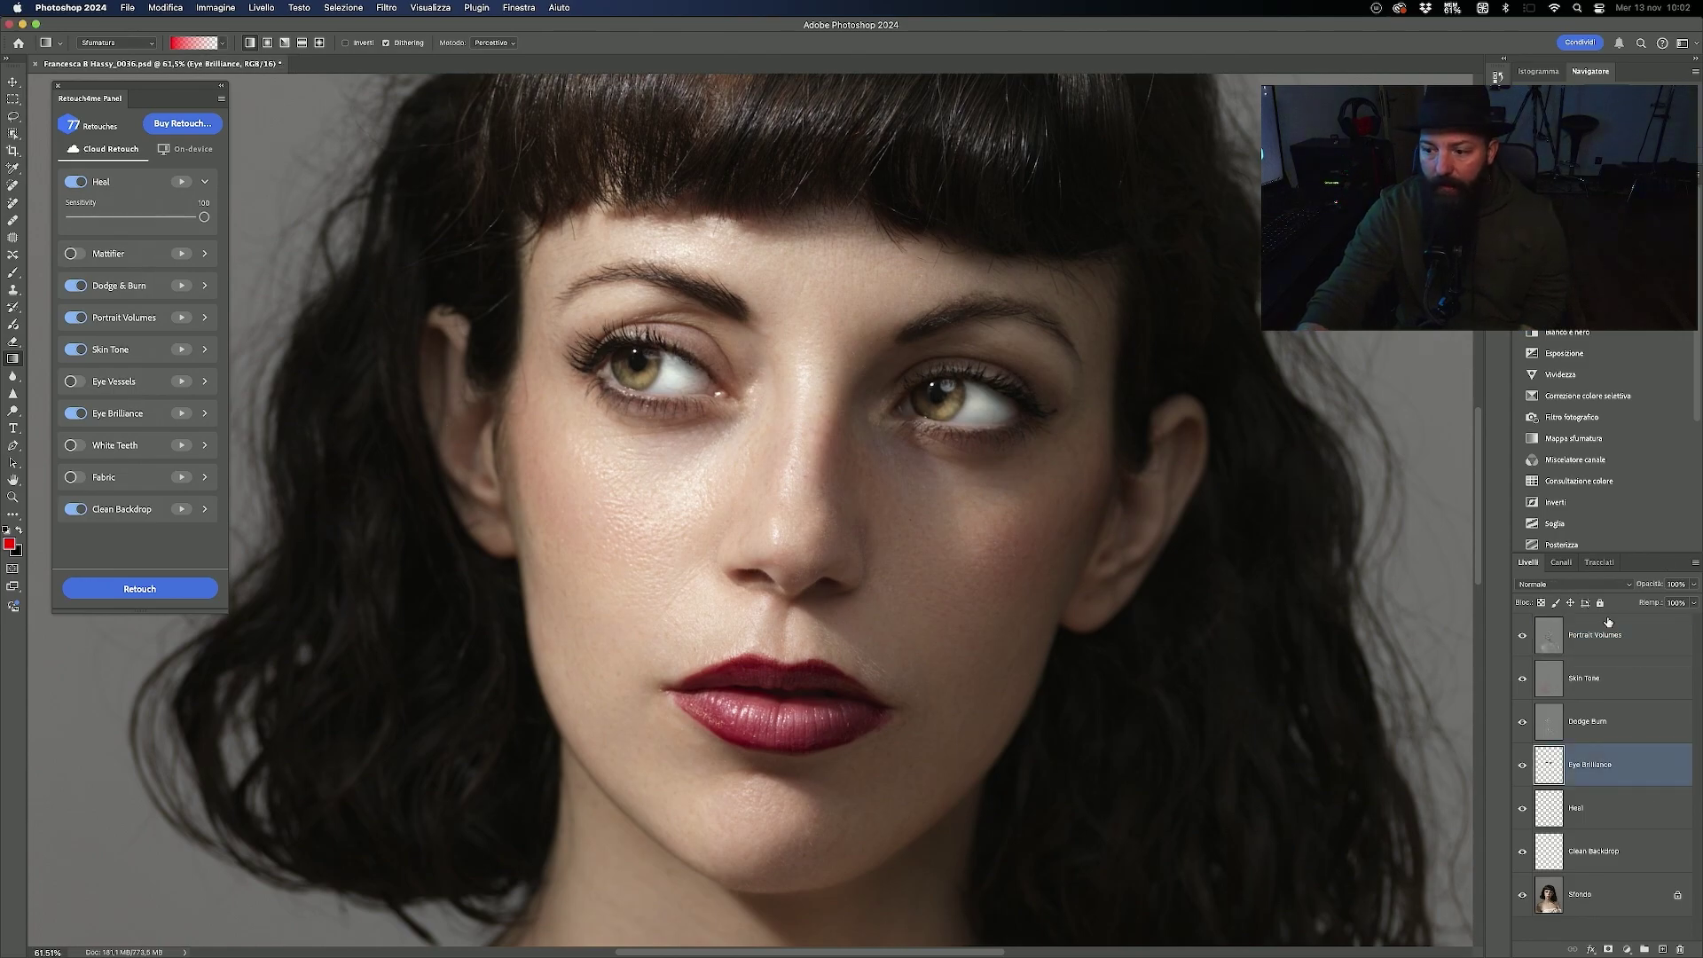
{"action": "left_click_drag", "start_coordinate": [1647, 590], "coordinate": [1622, 582]}
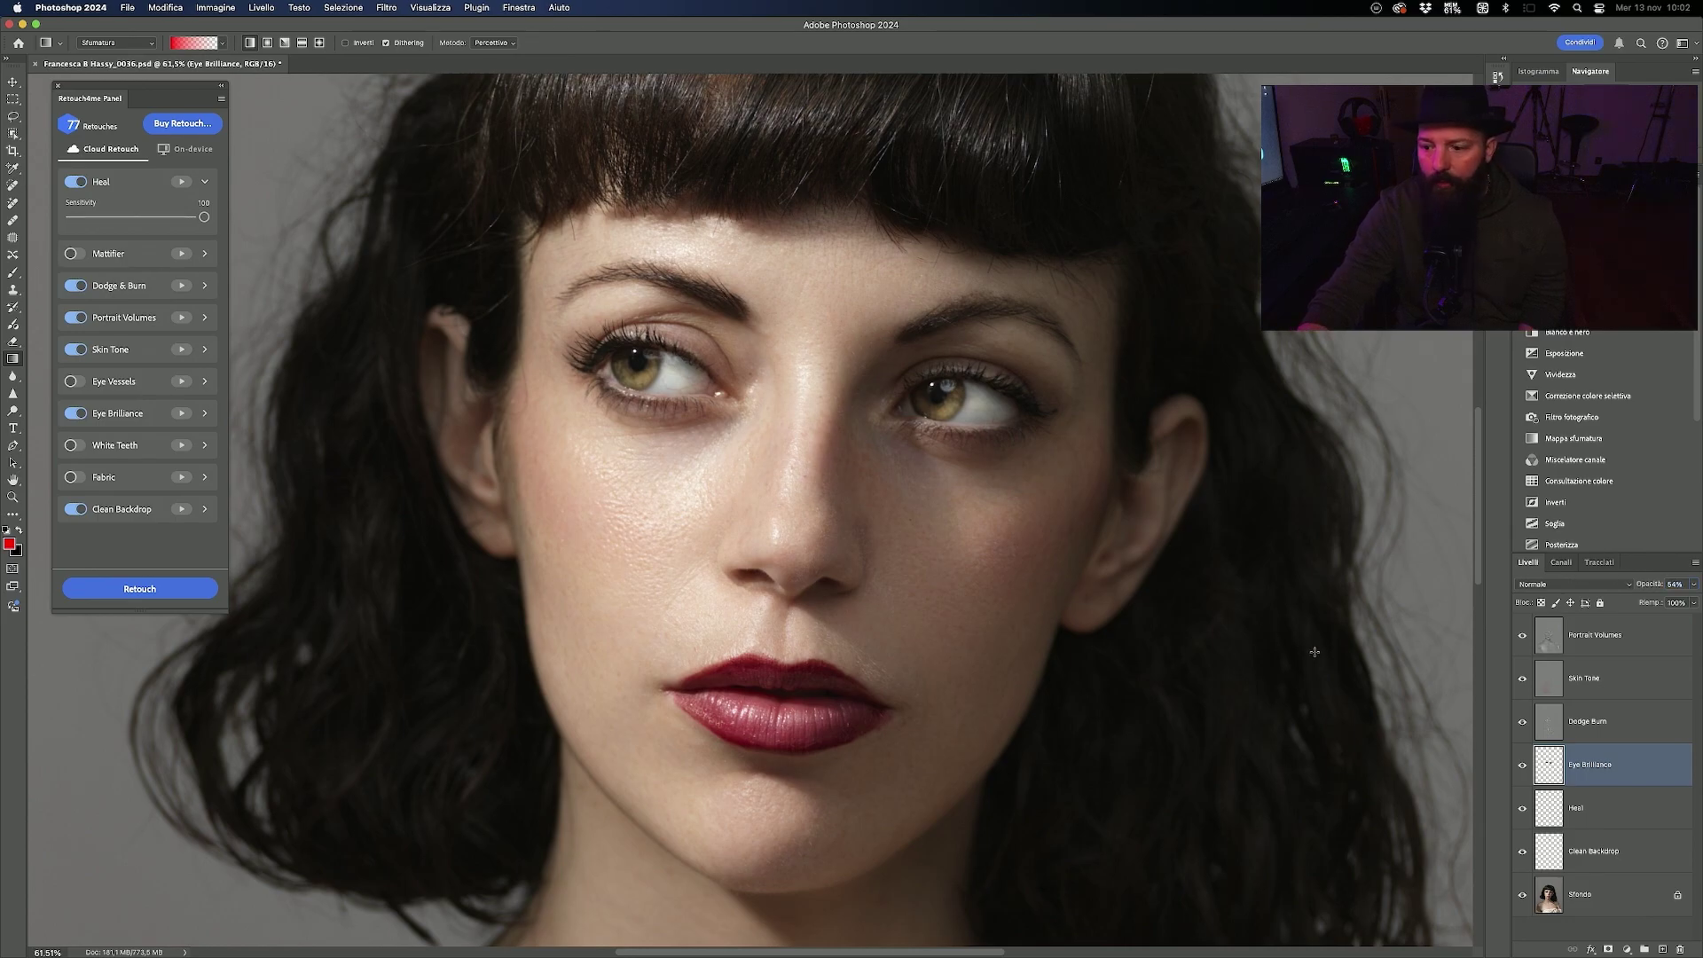
{"action": "left_click", "coordinate": [1587, 733]}
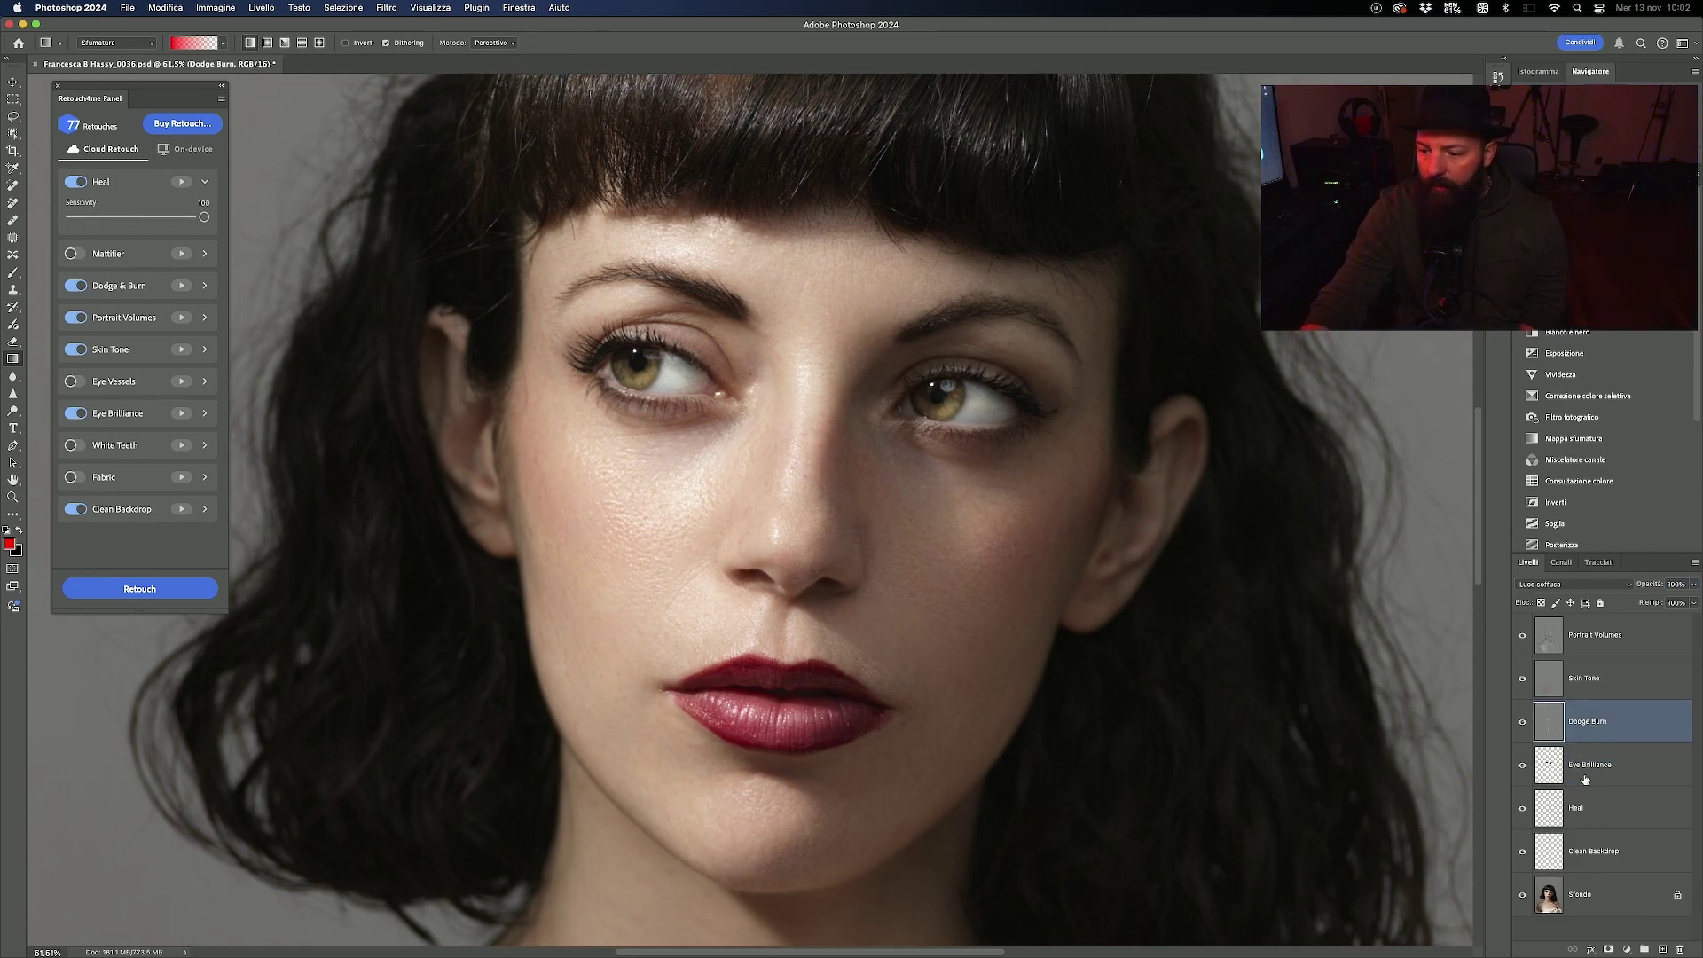
{"action": "left_click", "coordinate": [1602, 653]}
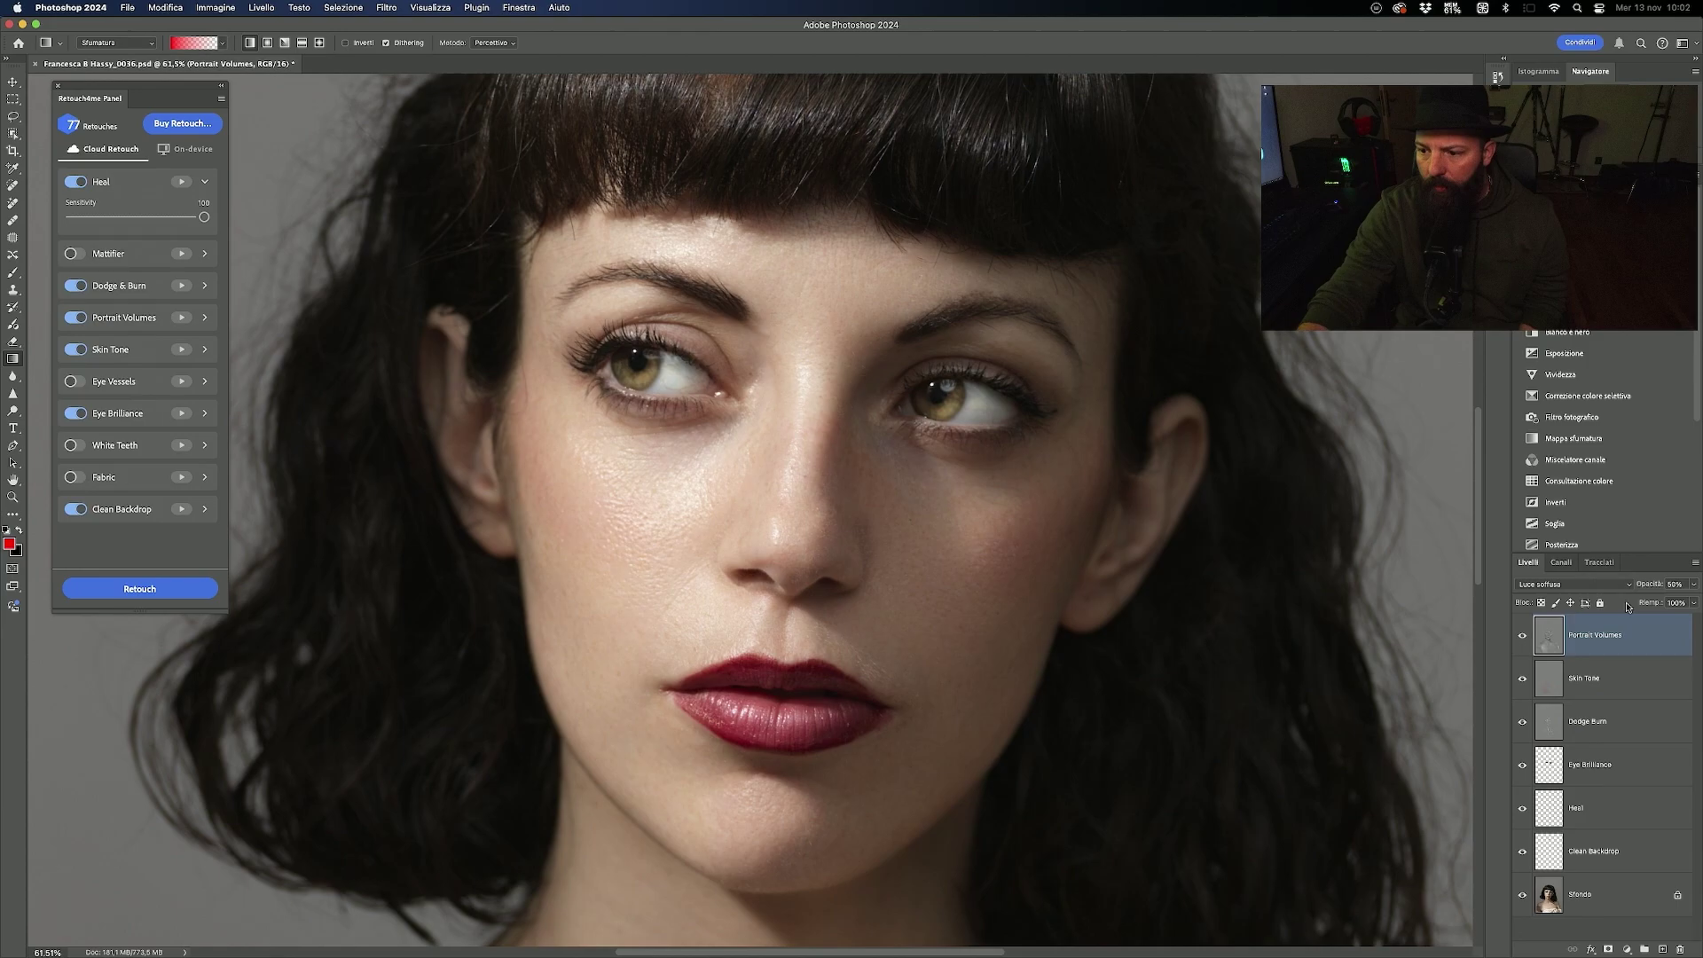
{"action": "key", "text": "5"}
Step: Set Dodge Burn to 60% opacity, then compare the full portrait against the original Sfondo
{"action": "left_click", "coordinate": [1605, 724]}
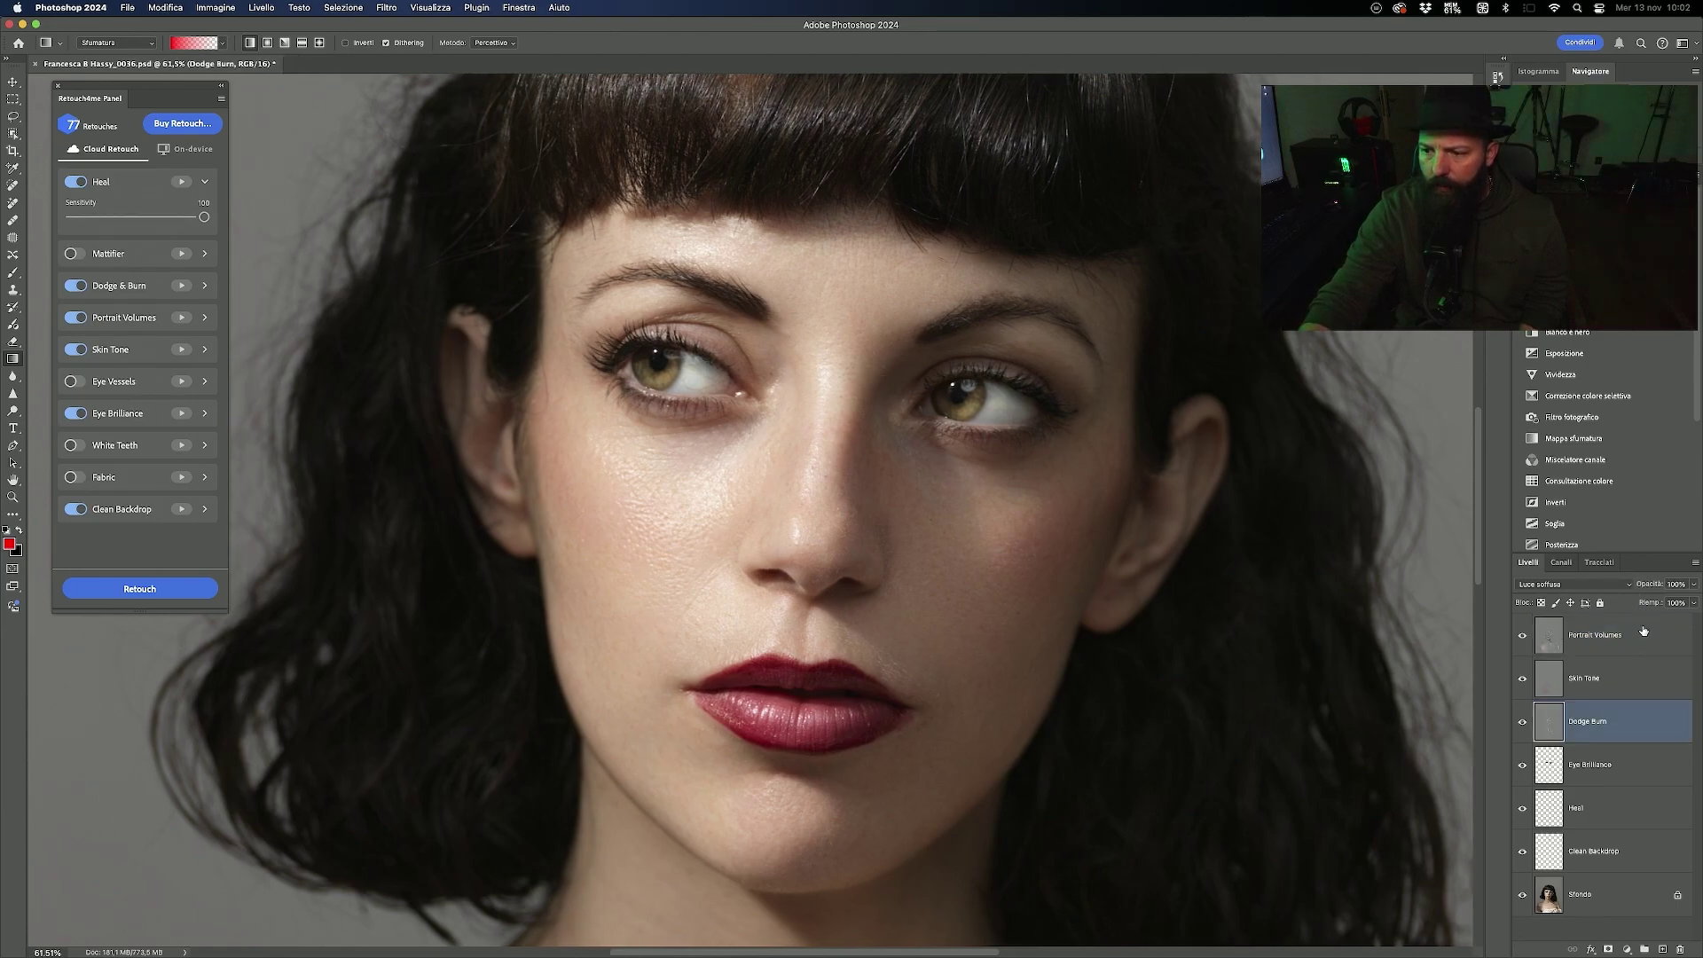
{"action": "left_click_drag", "start_coordinate": [1646, 586], "coordinate": [1629, 584]}
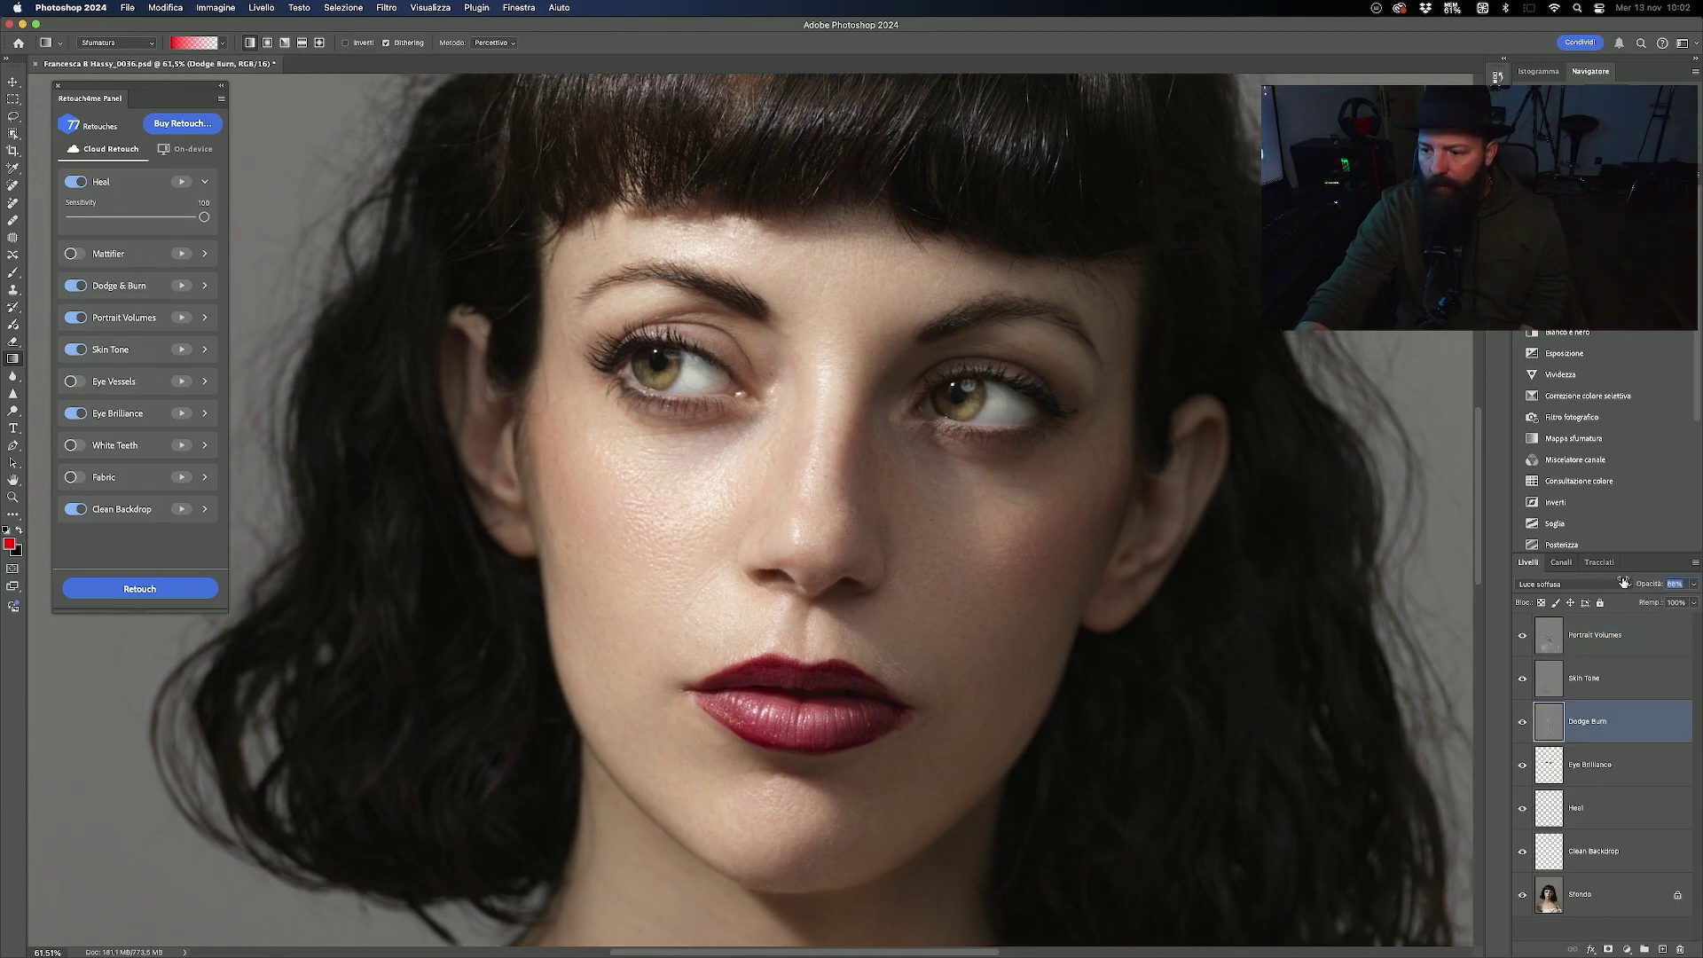
{"action": "left_click_drag", "start_coordinate": [1620, 581], "coordinate": [1616, 582]}
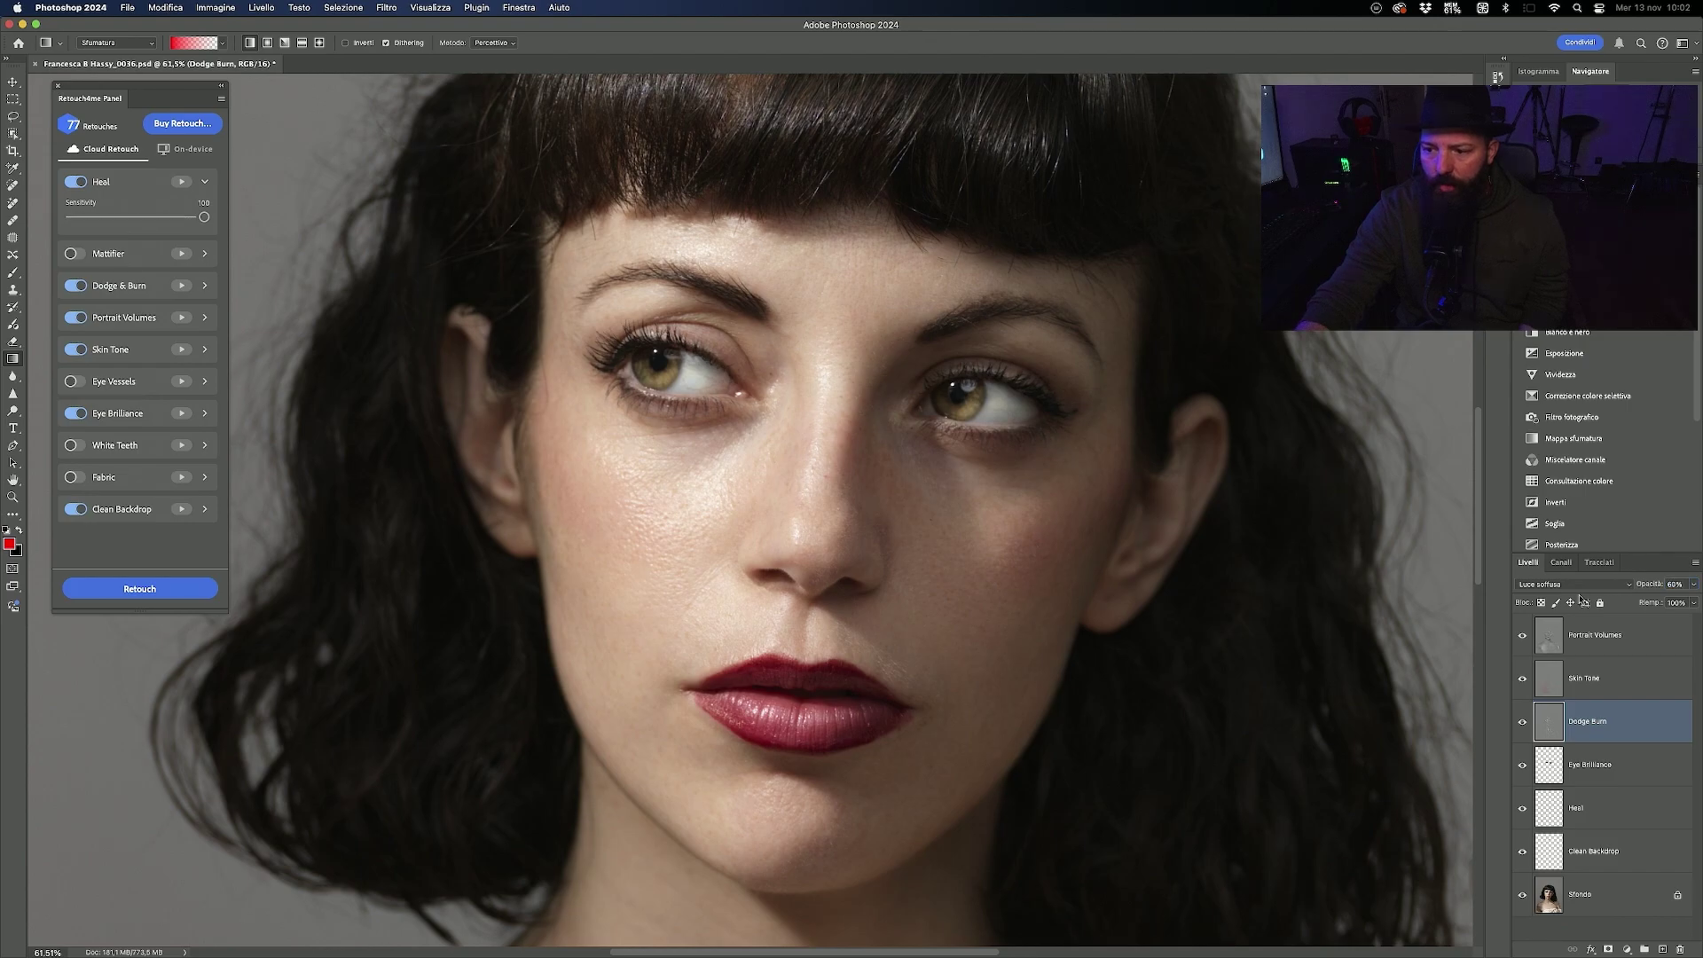
{"action": "key", "text": "super+0"}
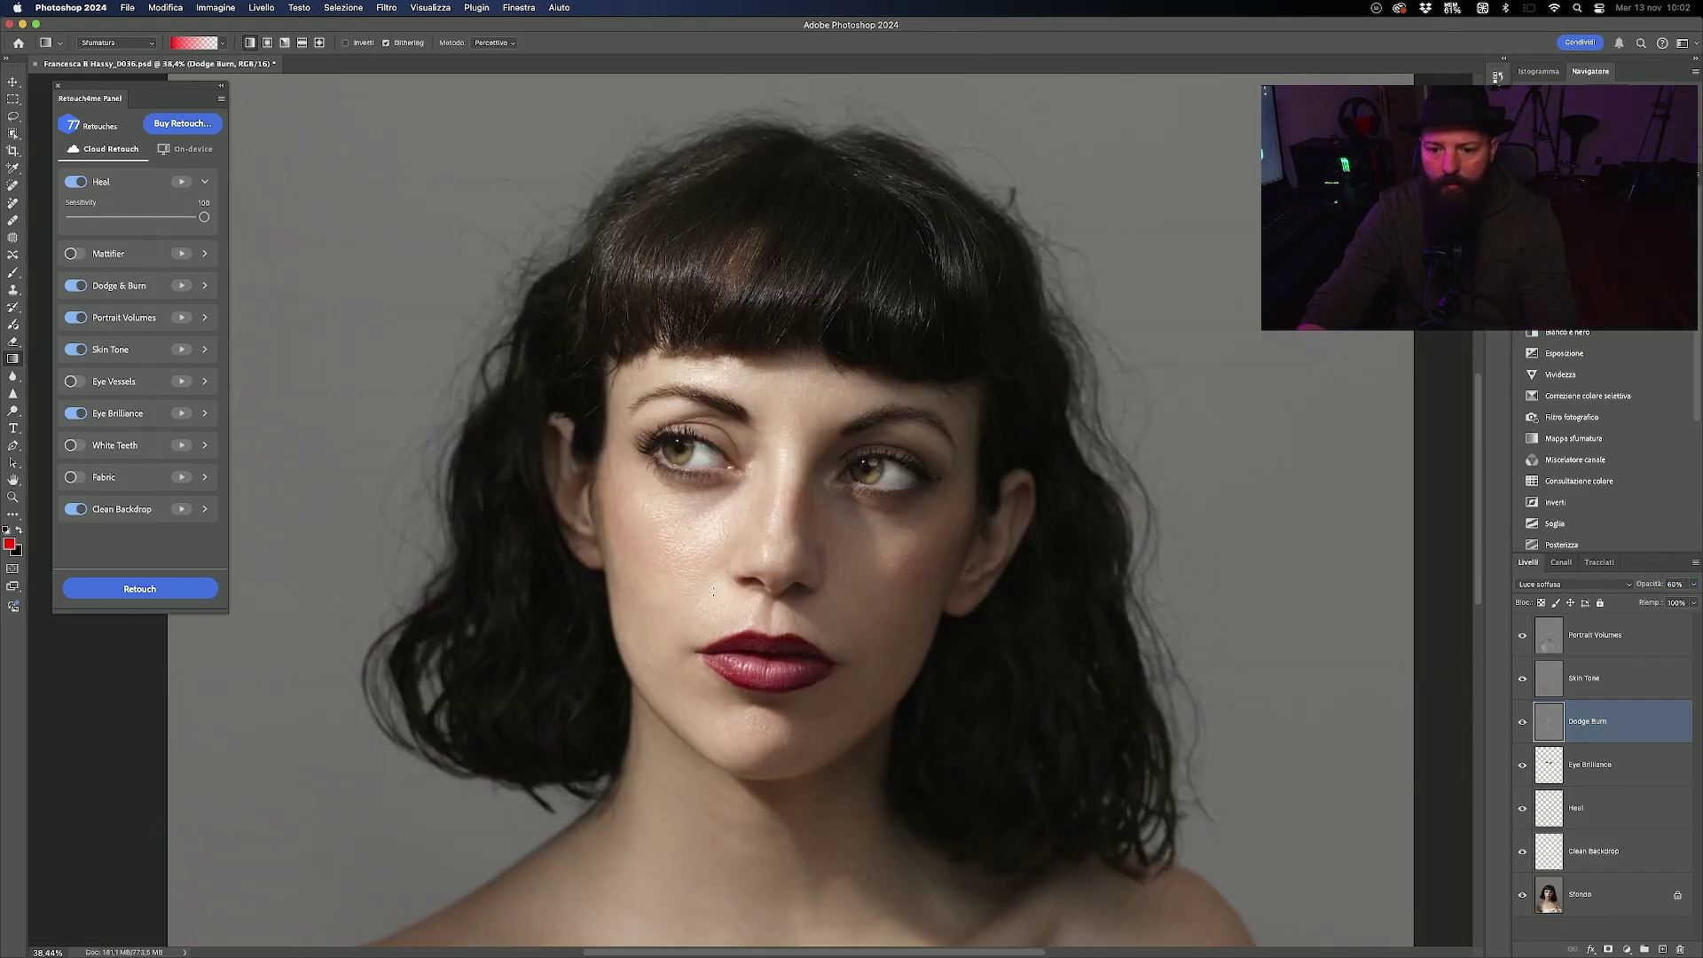
{"action": "left_click", "coordinate": [1522, 897], "text": "alt"}
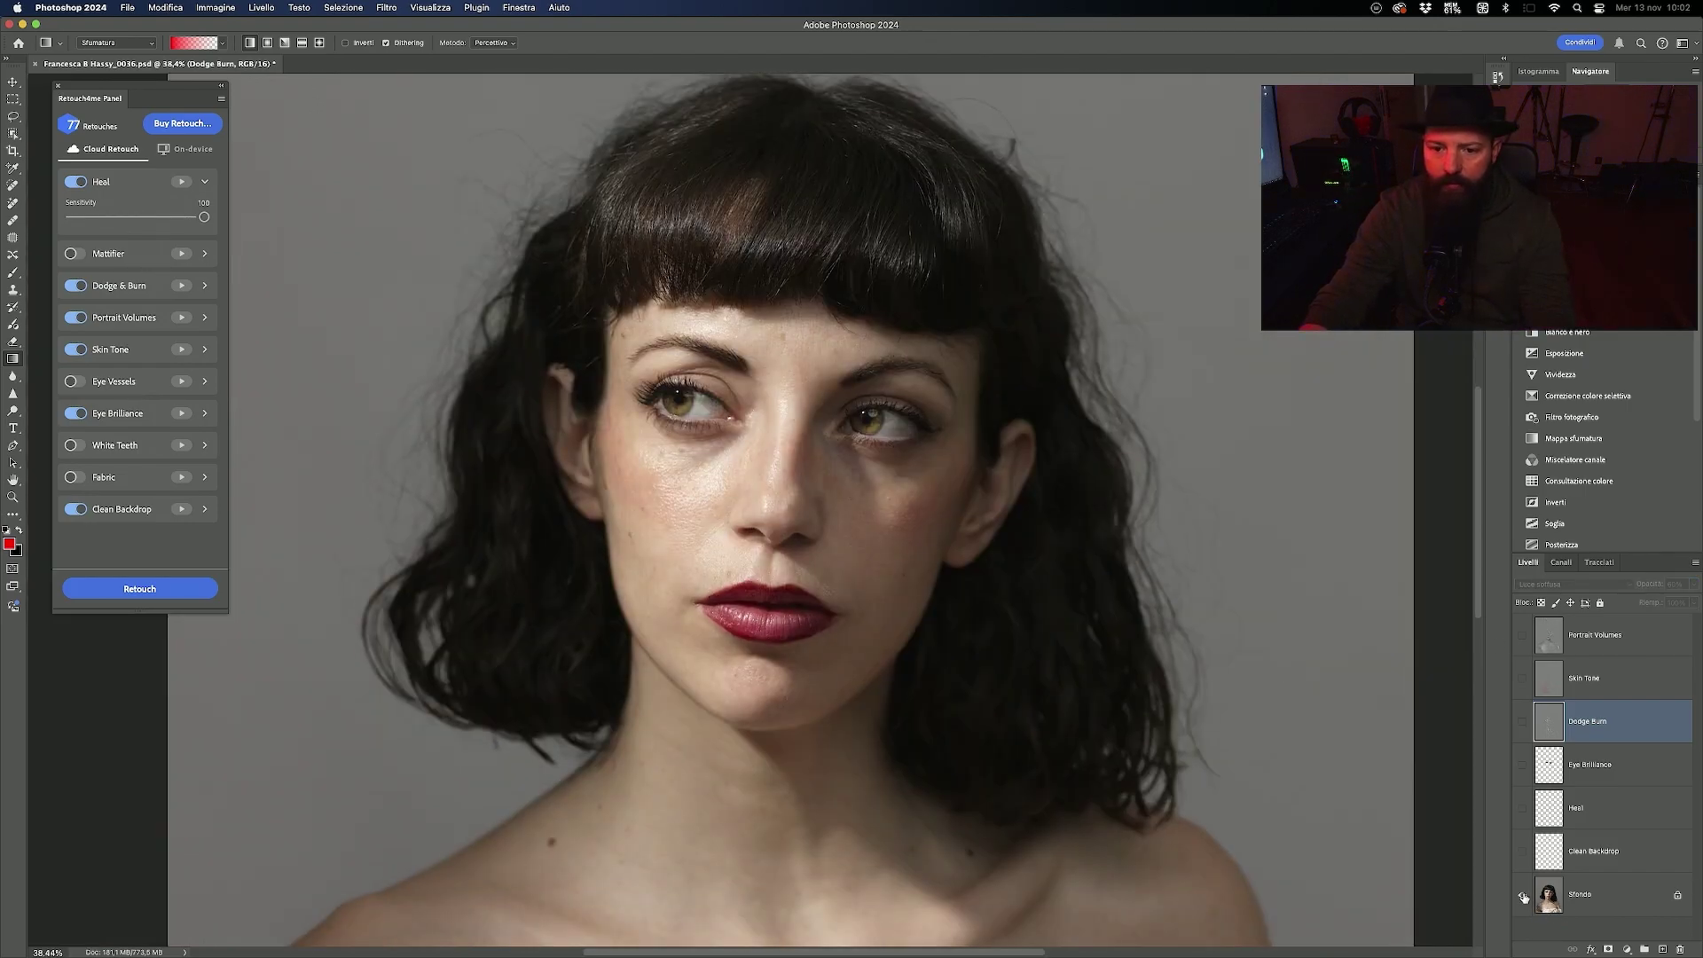
{"action": "left_click", "coordinate": [1522, 897], "text": "alt"}
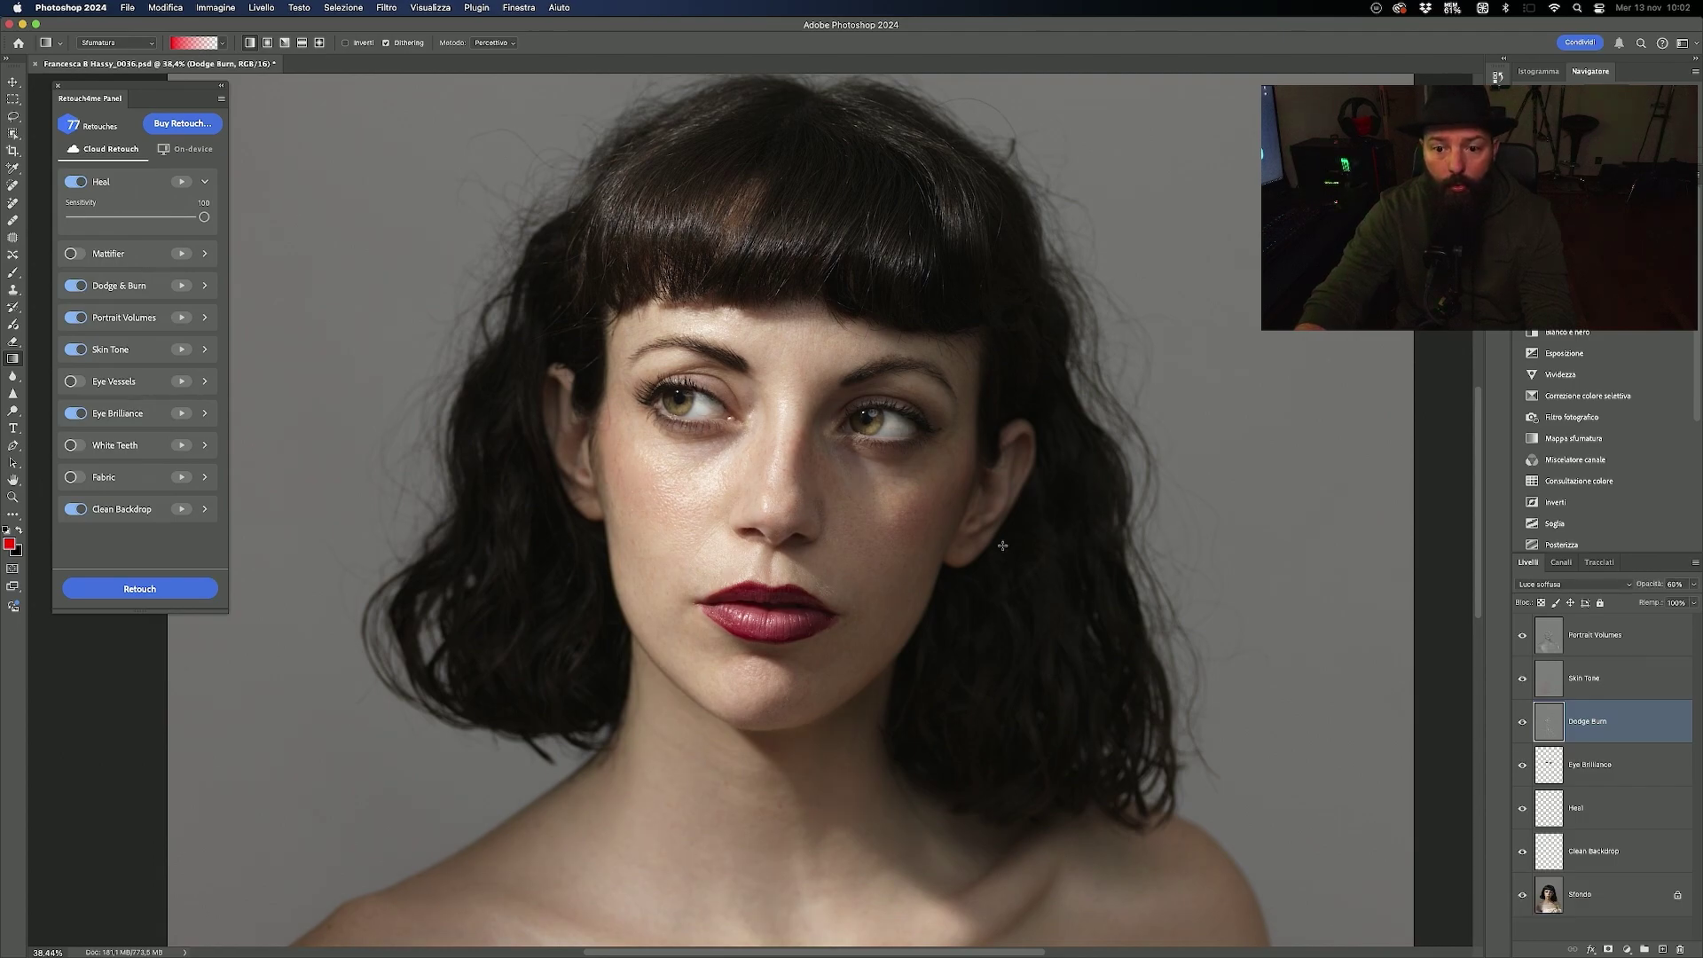
{"action": "scroll", "coordinate": [1014, 536], "scroll_direction": "up", "scroll_amount": 3}
{"action": "scroll", "coordinate": [1014, 537], "scroll_direction": "left", "scroll_amount": 5}
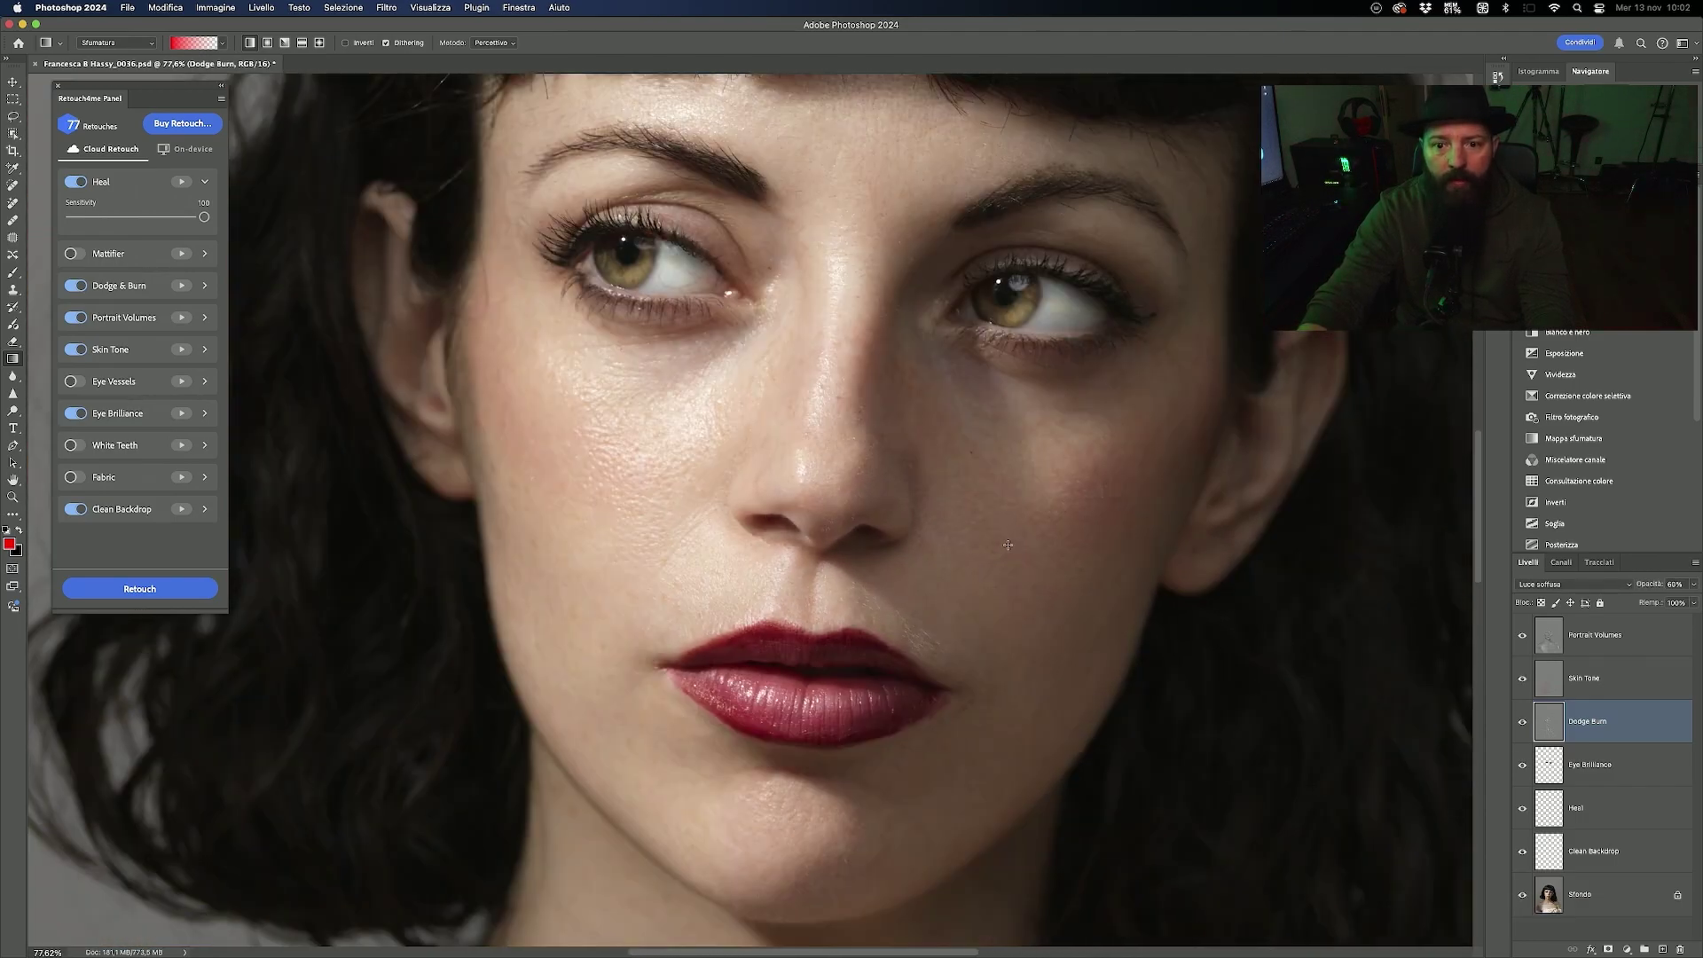
Step: Open the Buy Retouch page in Chrome, showing 74 credits and the $20, $35 and $90 plans
{"action": "scroll", "coordinate": [1008, 544], "scroll_direction": "down", "scroll_amount": 1}
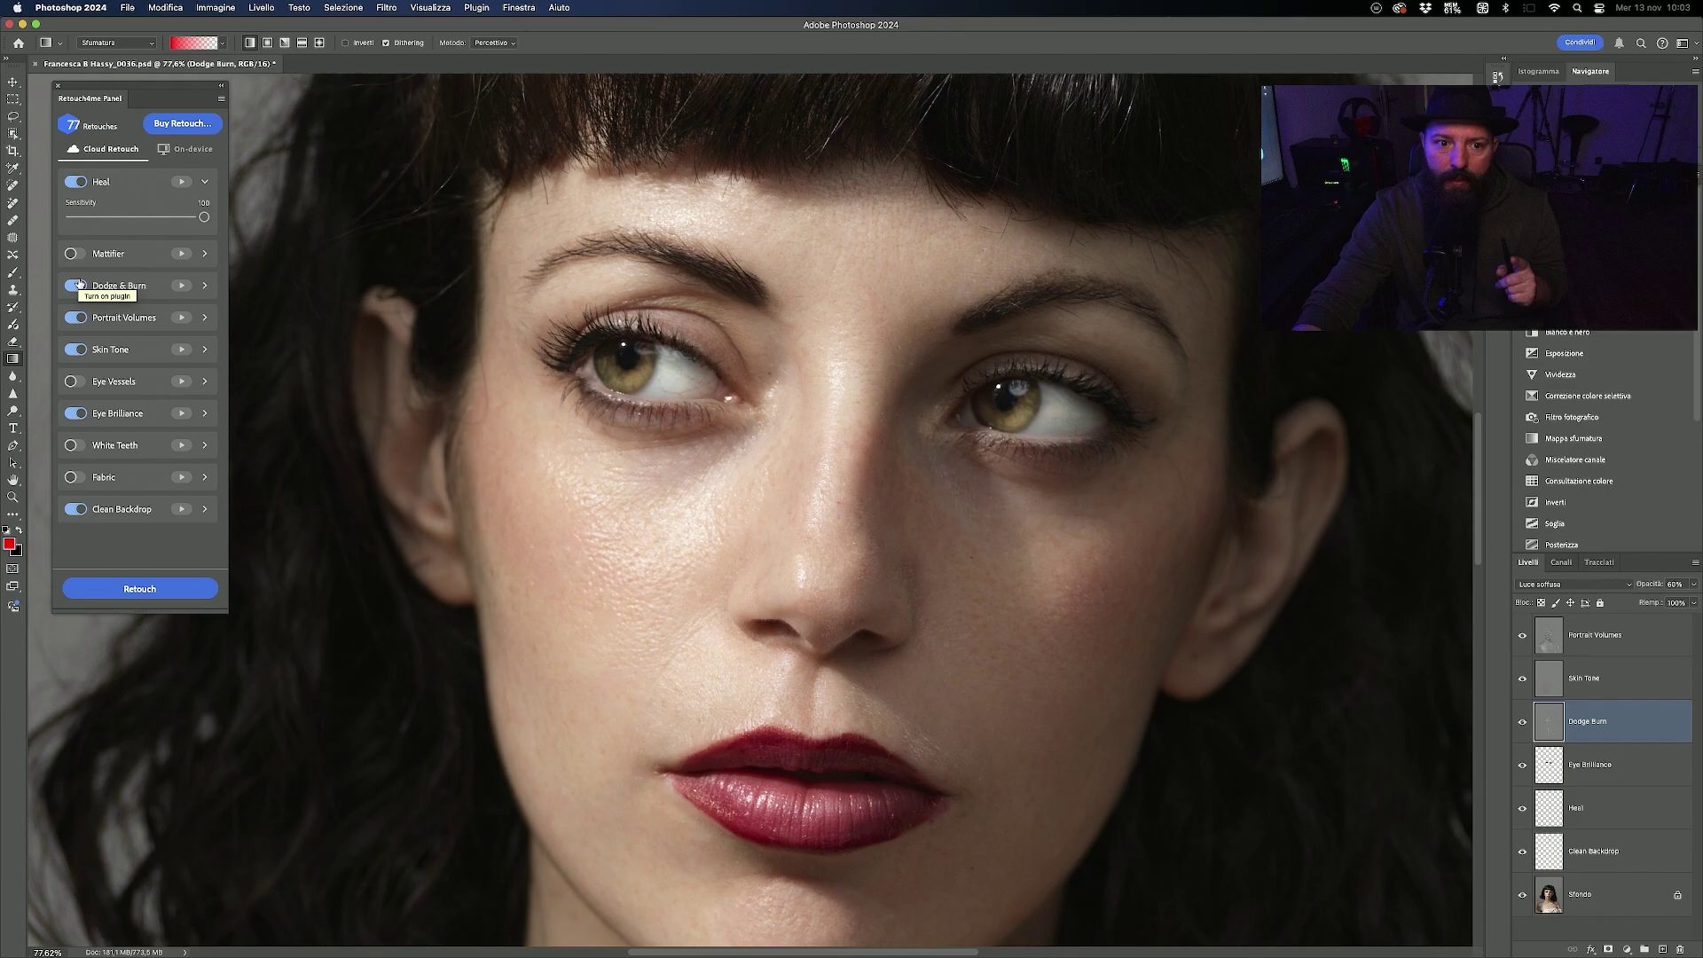
{"action": "left_click", "coordinate": [165, 130]}
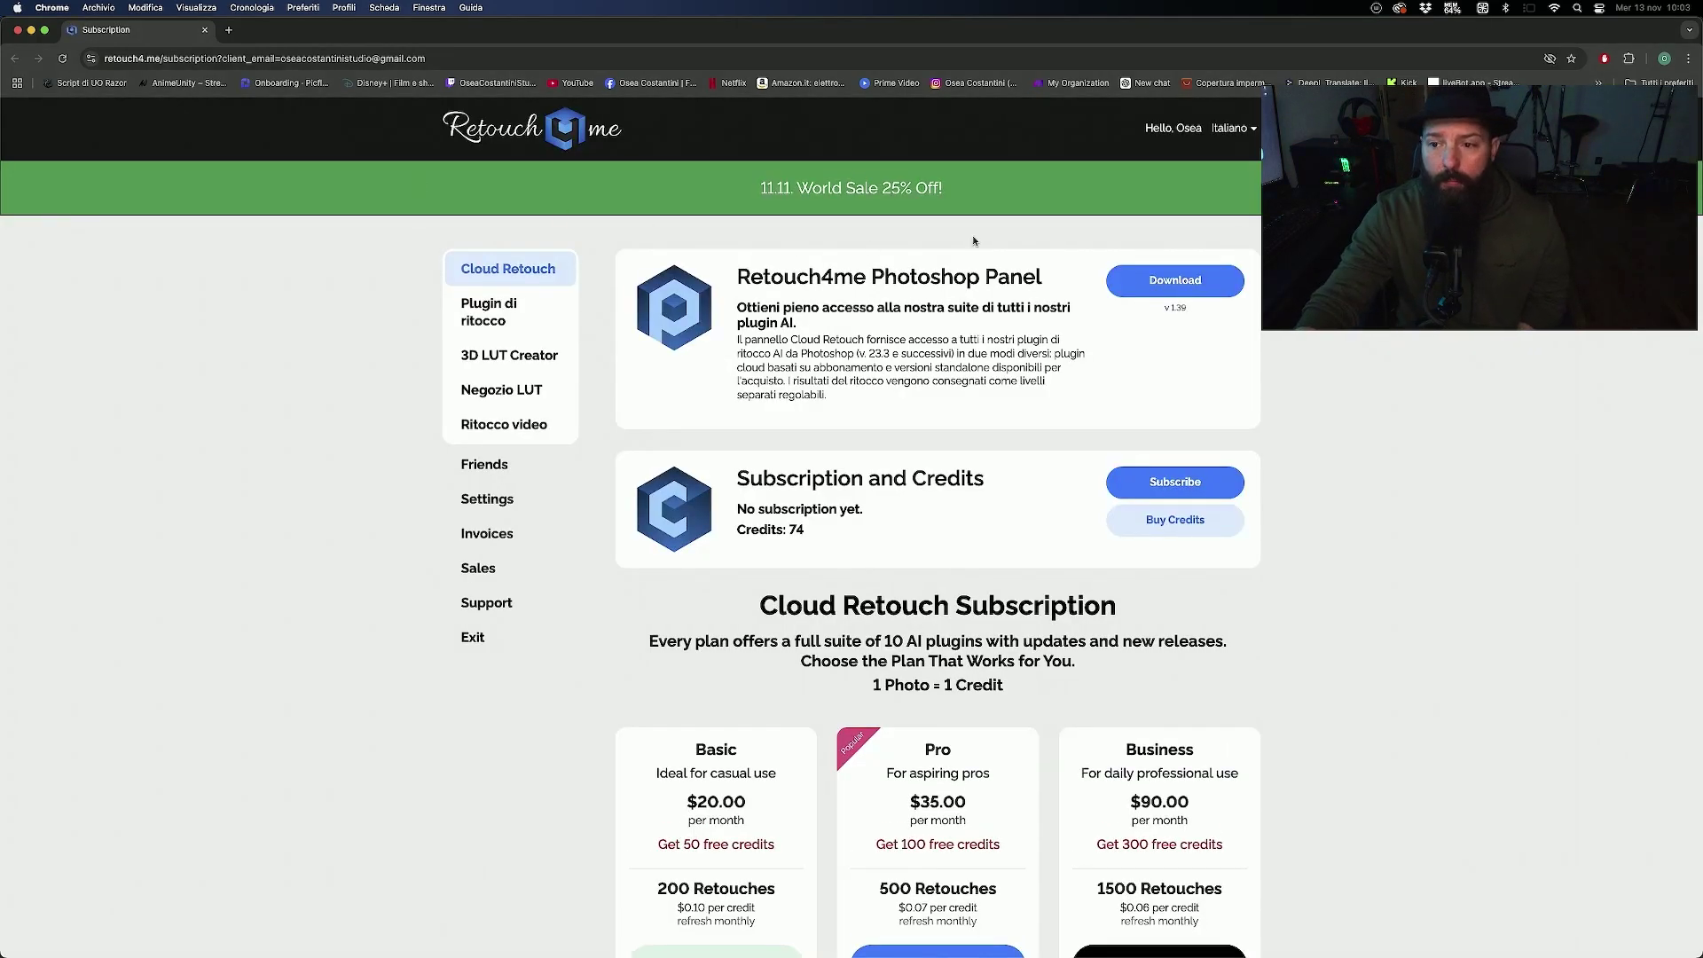
{"action": "left_click", "coordinate": [1250, 133]}
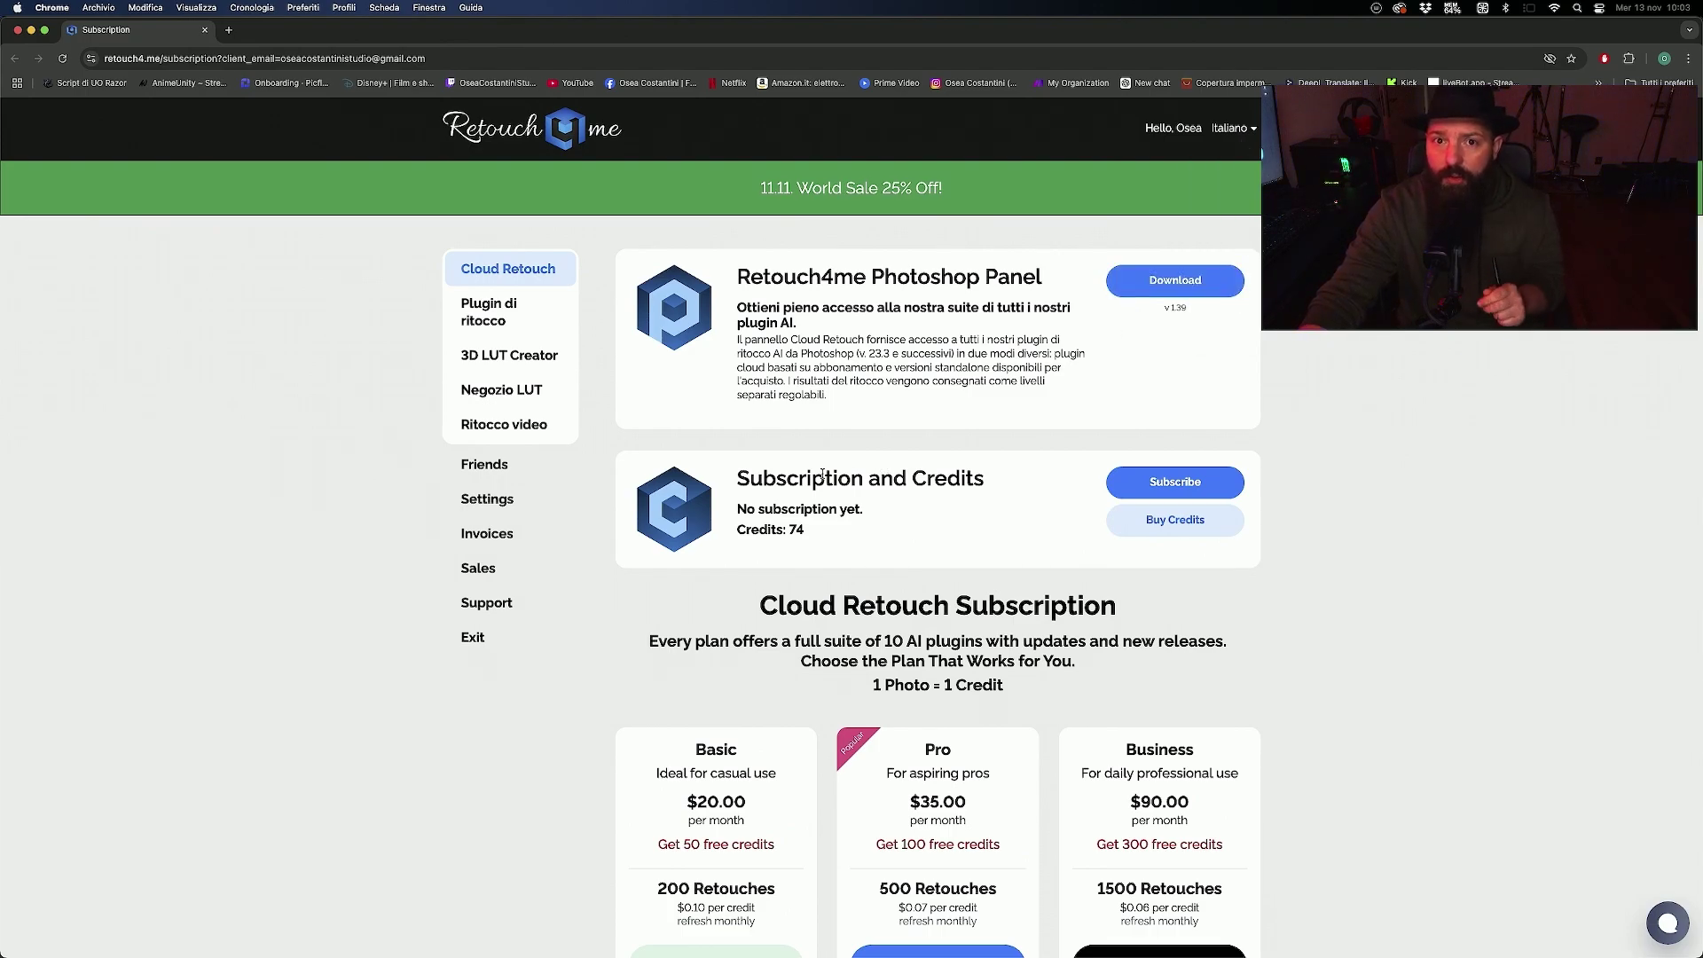
{"action": "scroll", "coordinate": [798, 488], "scroll_direction": "down", "scroll_amount": 3}
{"action": "scroll", "coordinate": [784, 495], "scroll_direction": "down", "scroll_amount": 5}
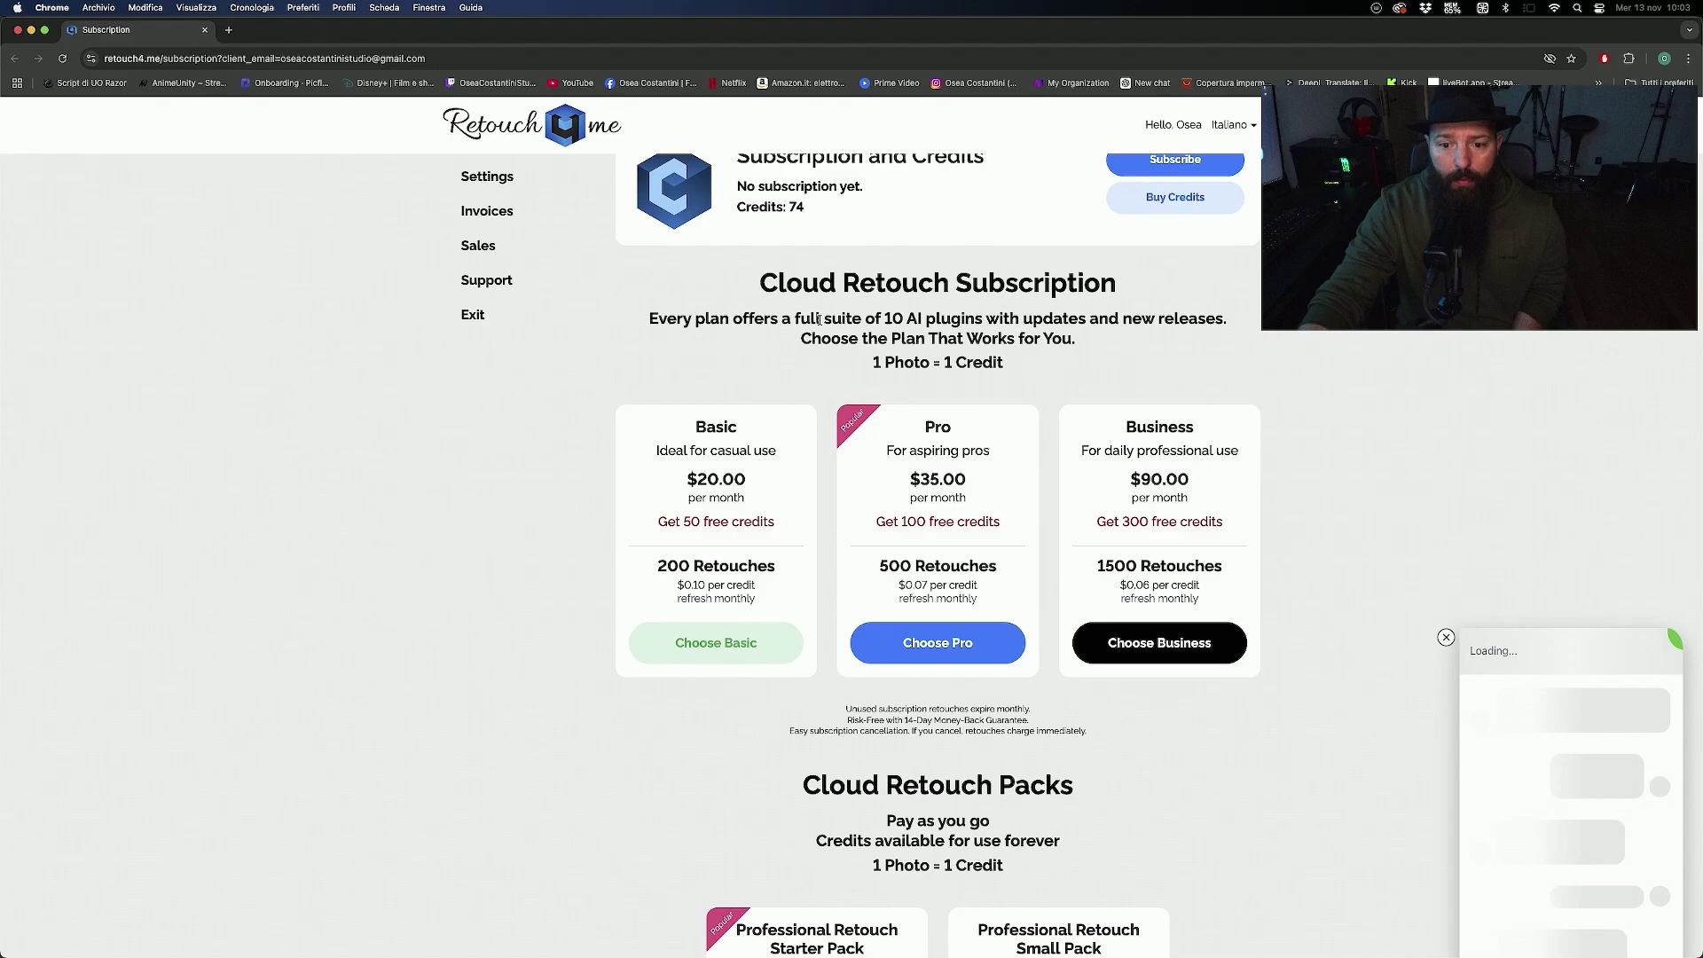
{"action": "left_click", "coordinate": [1446, 637]}
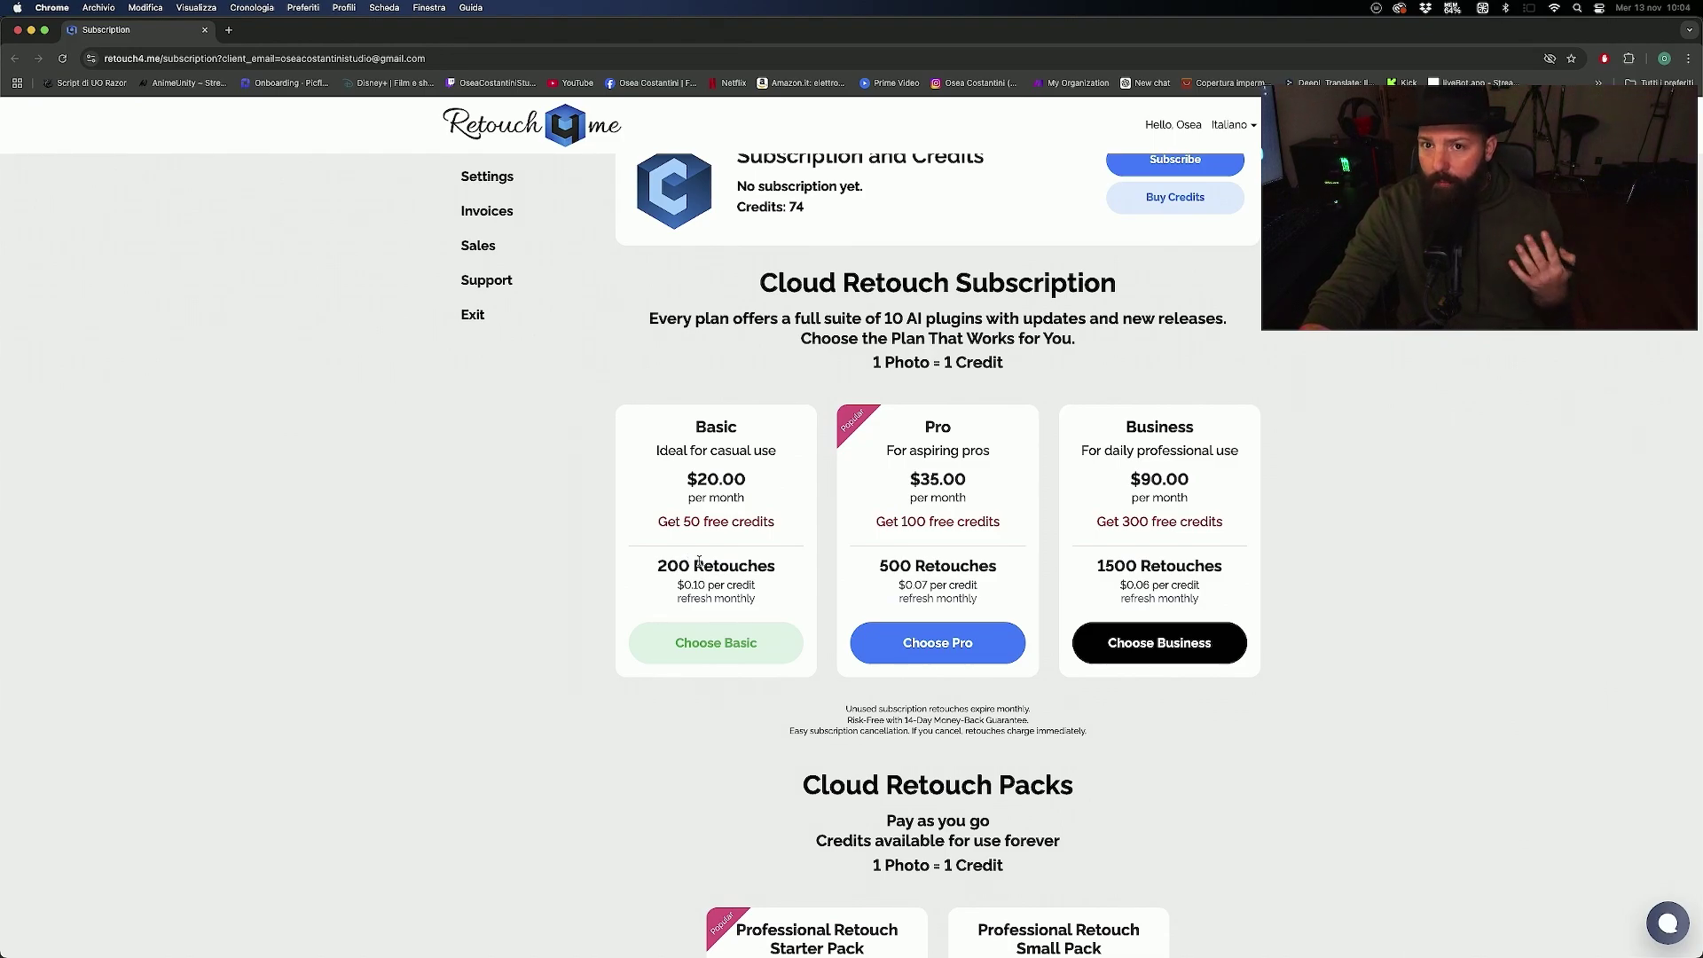
{"action": "scroll", "coordinate": [887, 558], "scroll_direction": "down", "scroll_amount": 1}
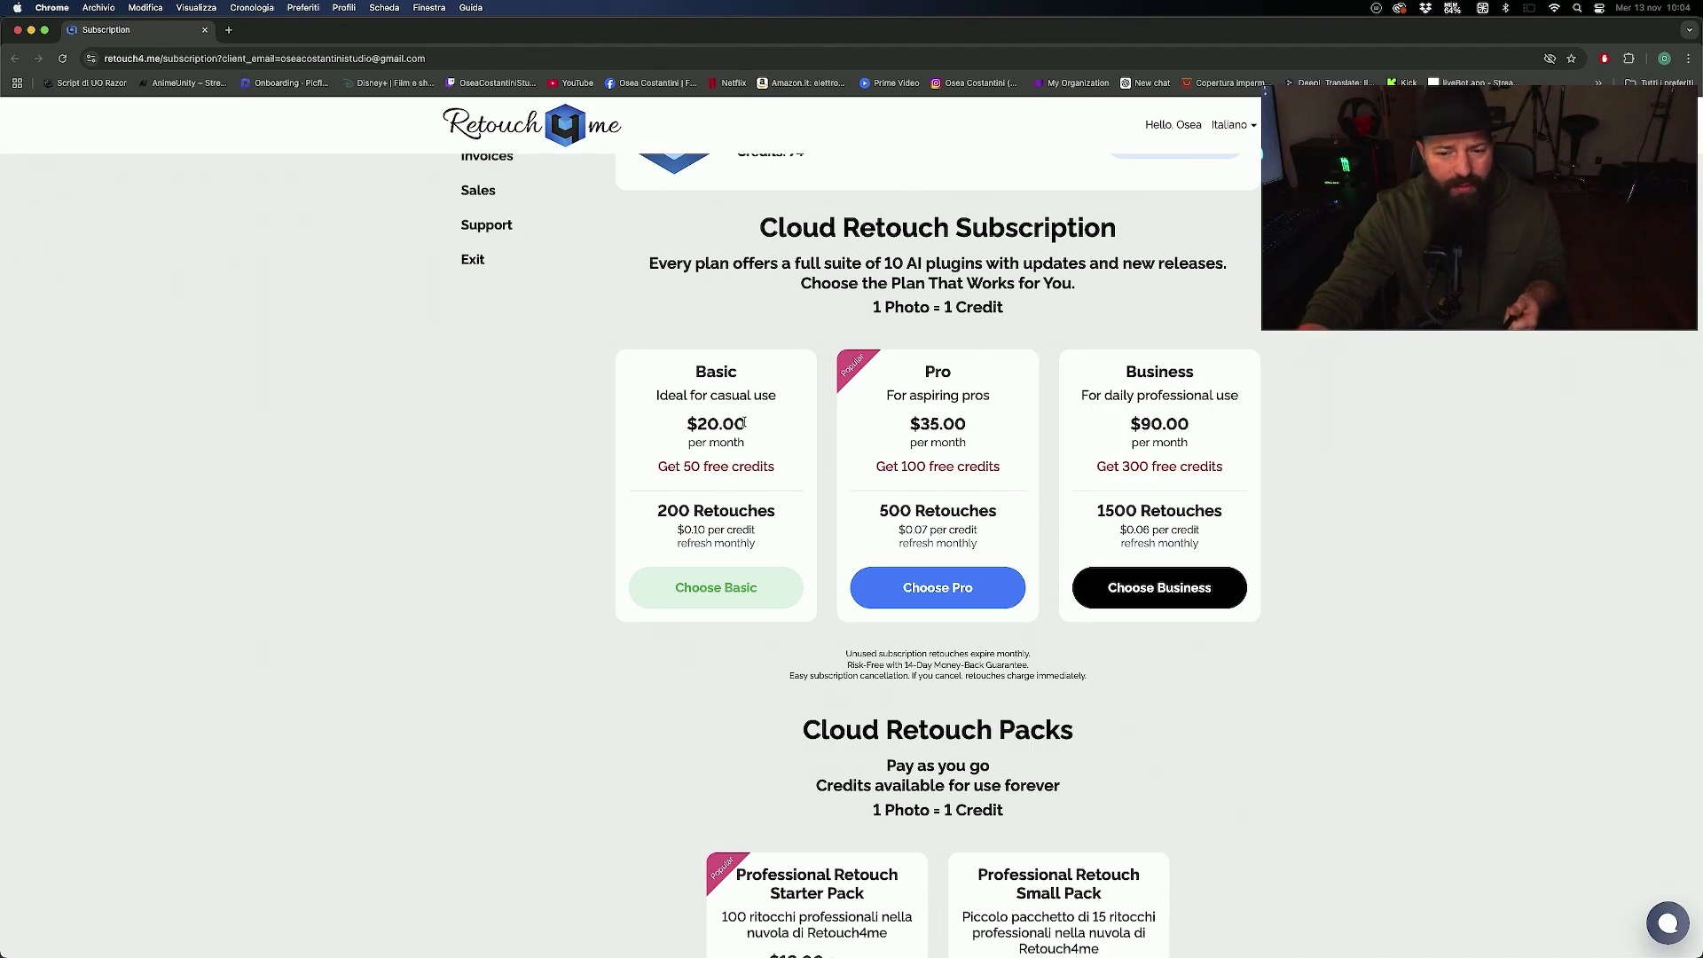
Step: Browse the Cloud Retouch Packs pricing, then close the Chrome window
{"action": "scroll", "coordinate": [761, 439], "scroll_direction": "down", "scroll_amount": 2}
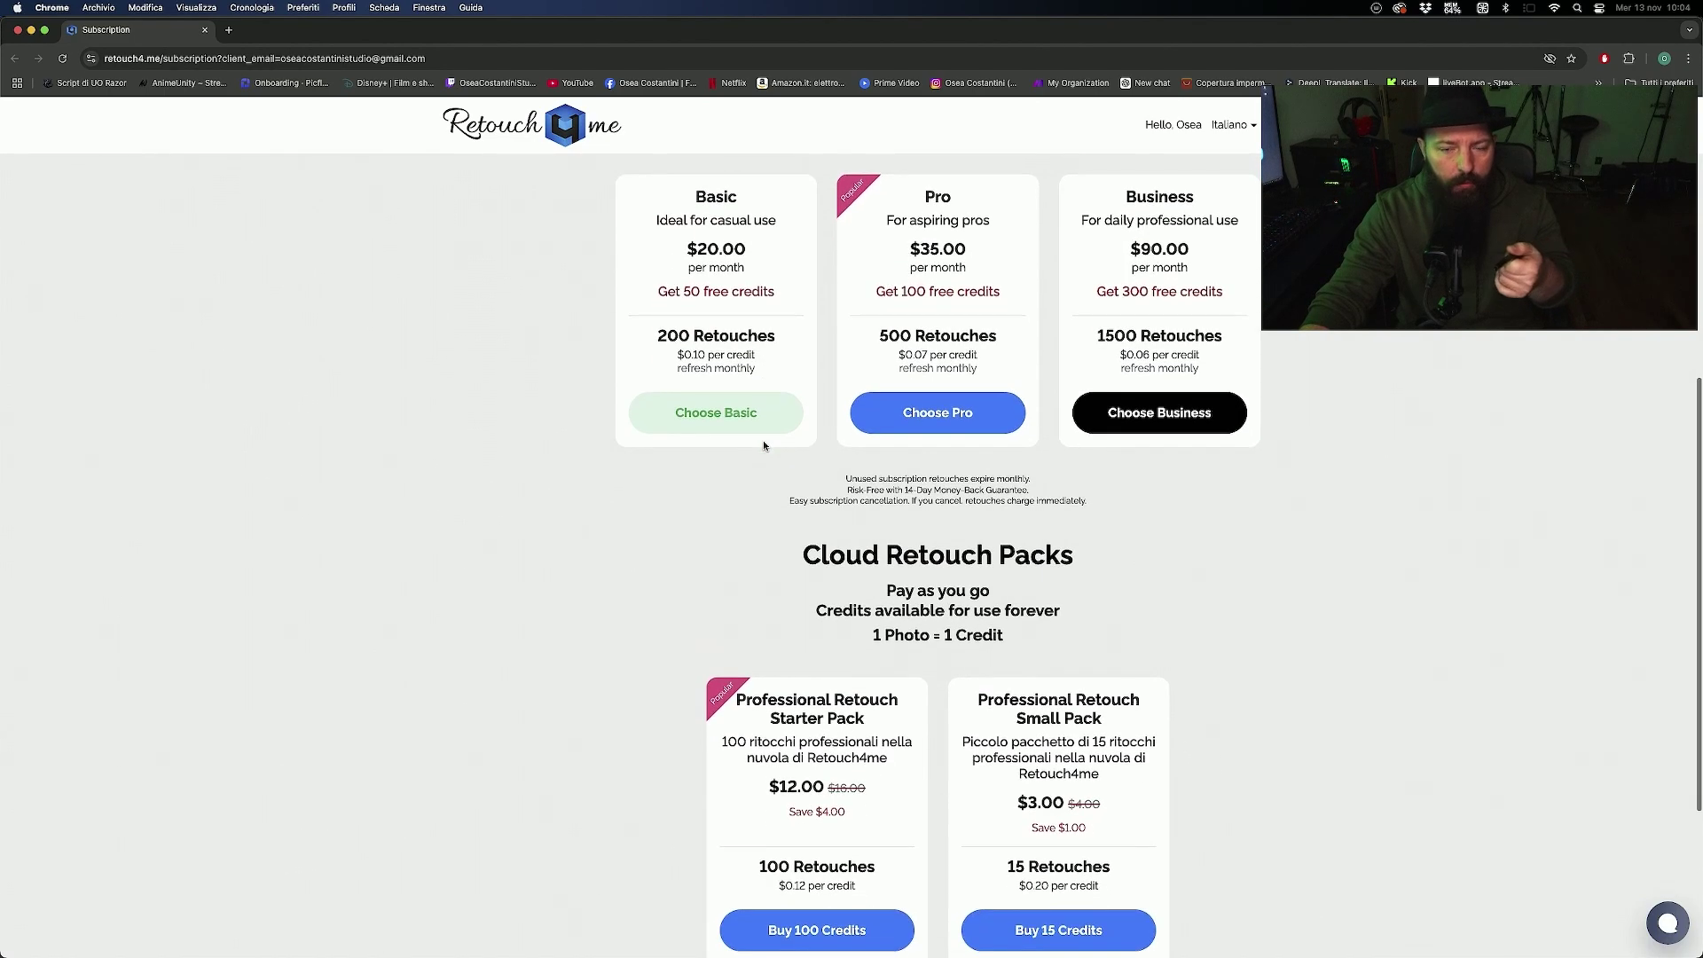
{"action": "scroll", "coordinate": [762, 443], "scroll_direction": "down", "scroll_amount": 3}
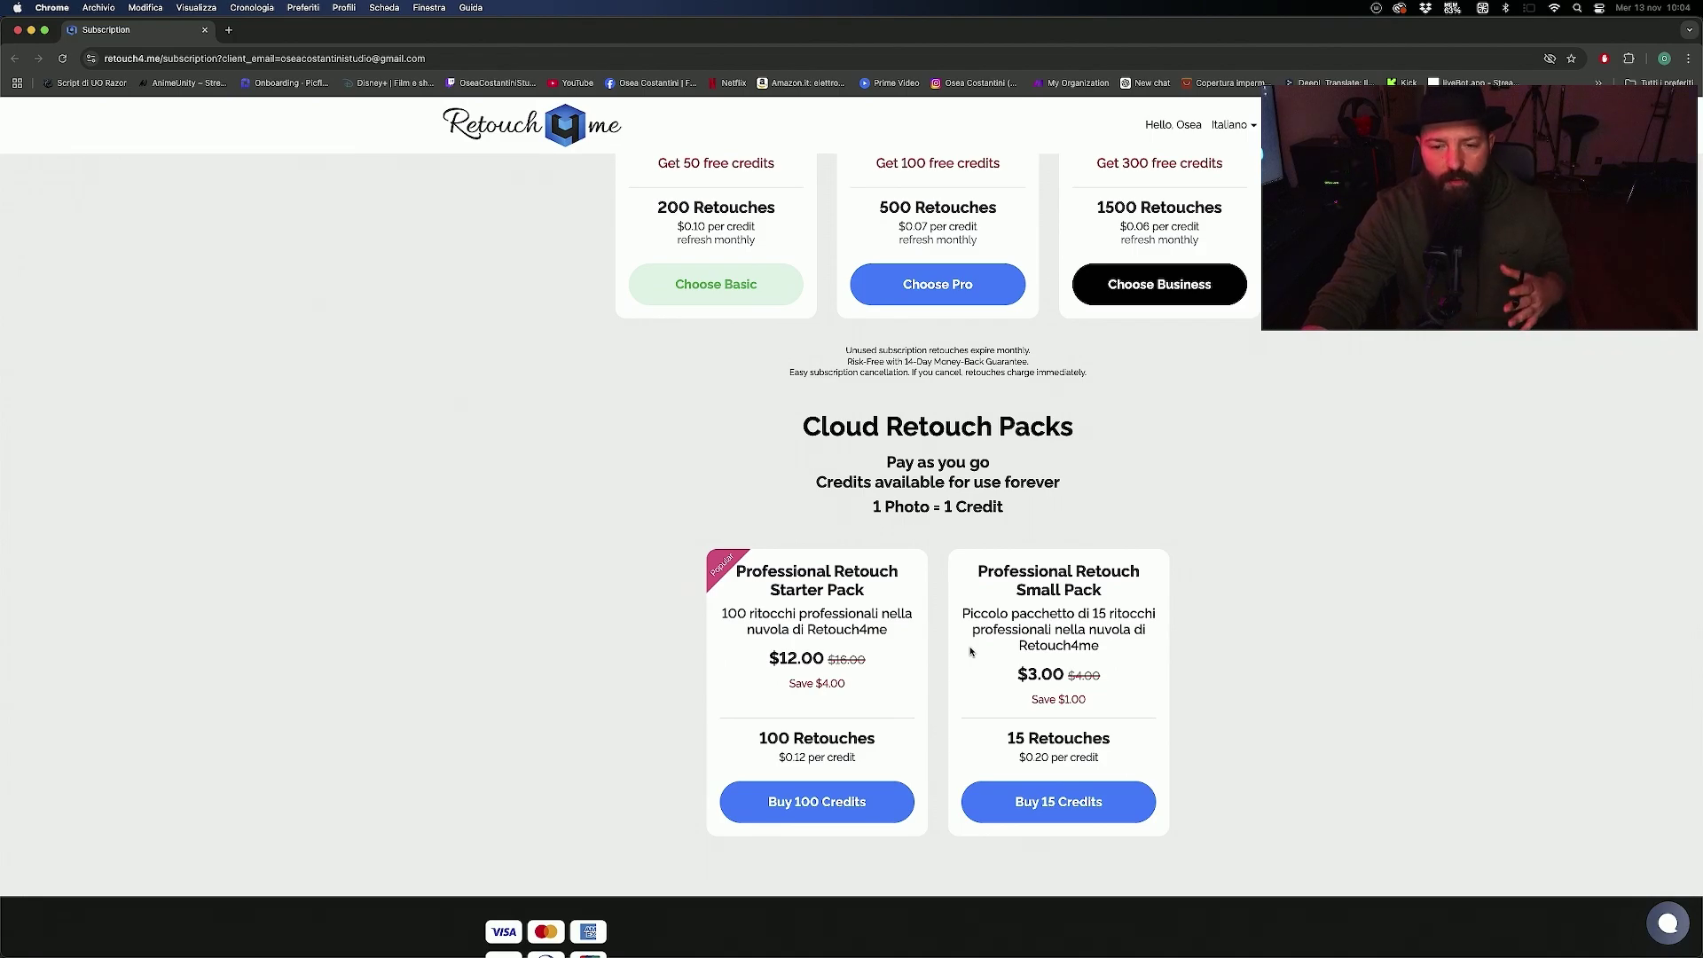
{"action": "scroll", "coordinate": [853, 624], "scroll_direction": "up", "scroll_amount": 3}
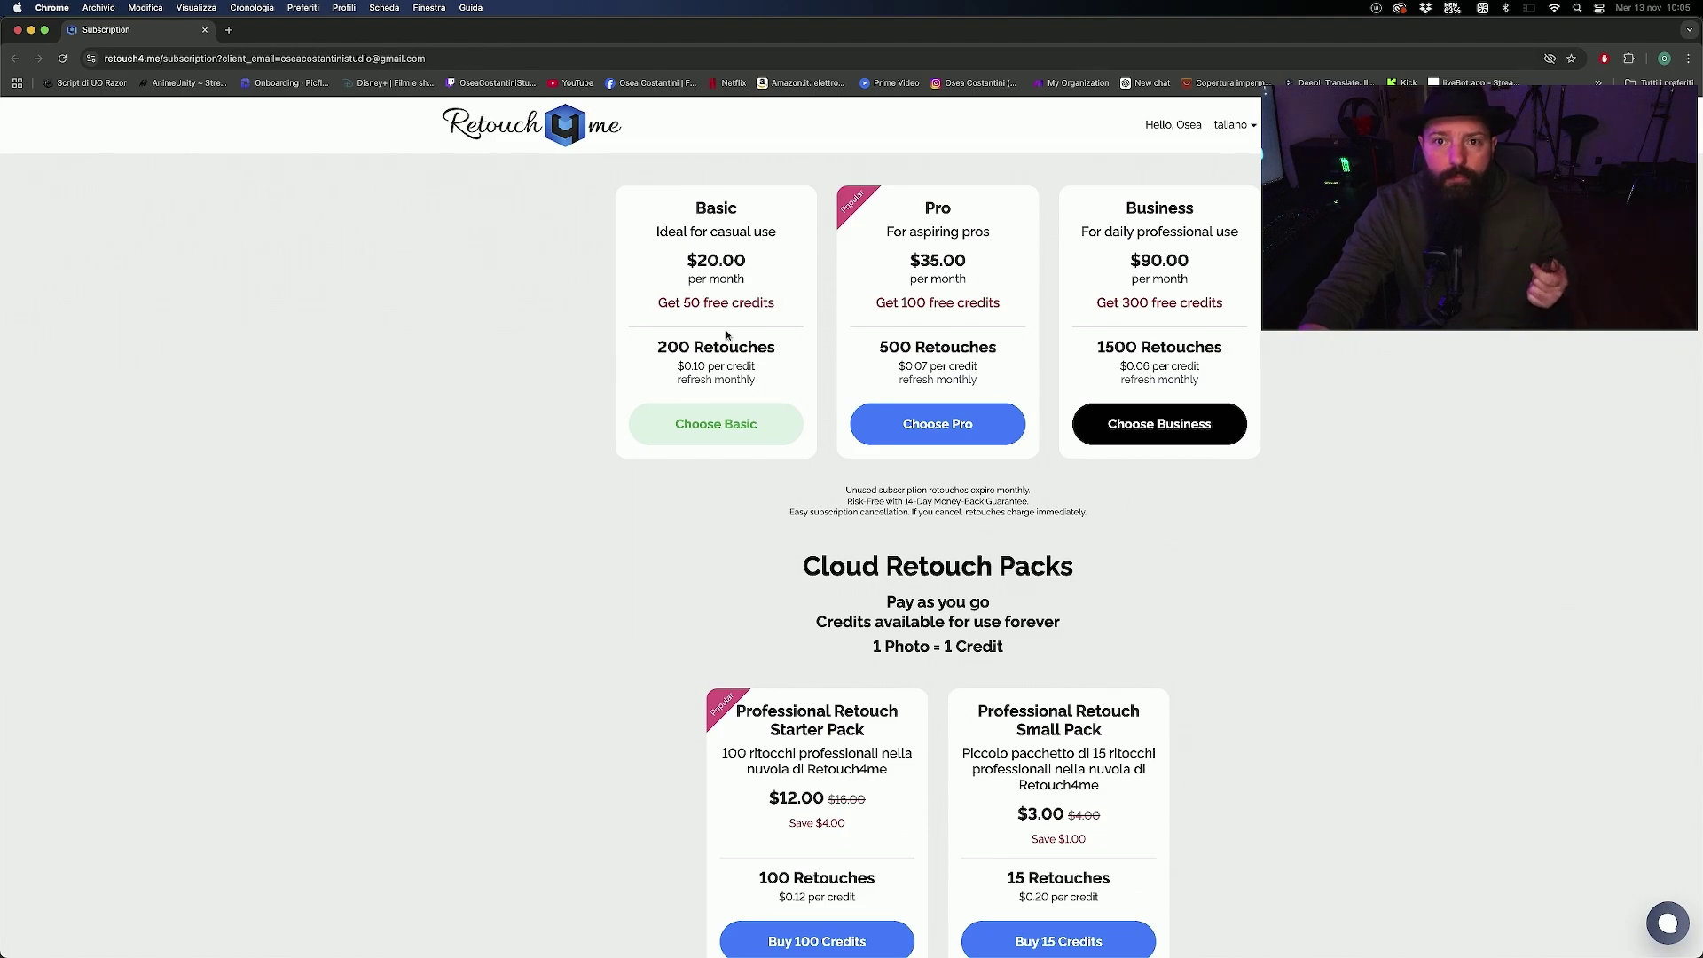
{"action": "scroll", "coordinate": [721, 335], "scroll_direction": "down", "scroll_amount": 3}
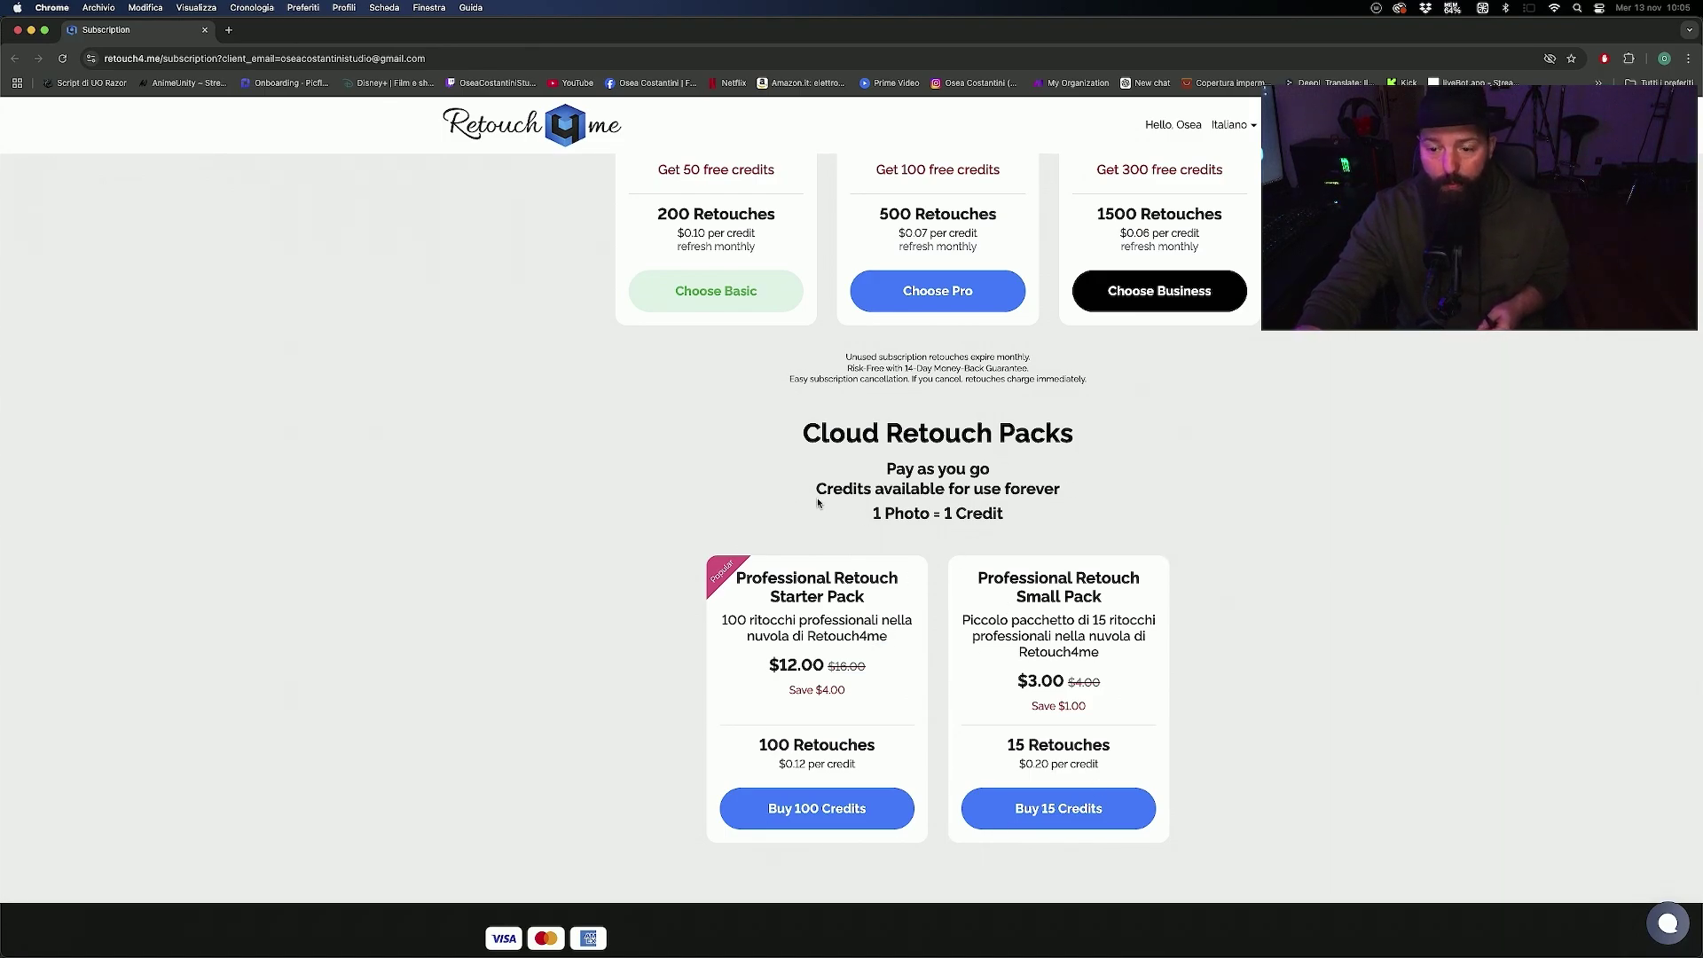
{"action": "left_click", "coordinate": [18, 31]}
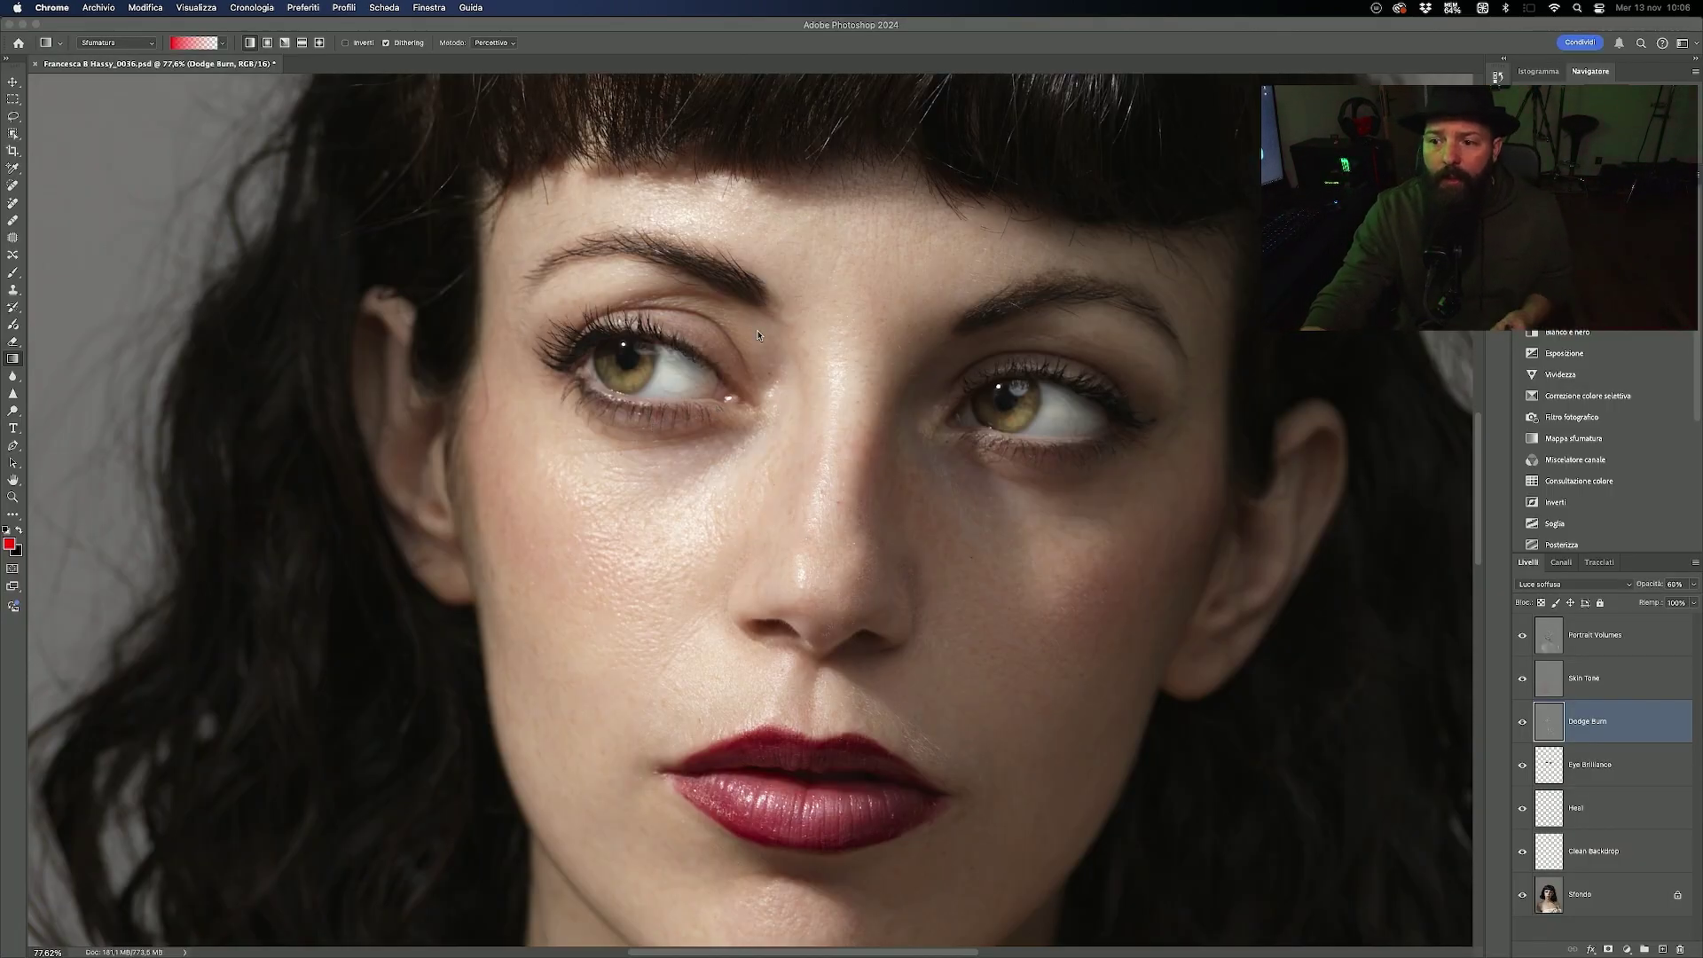
Step: Switch back to Photoshop and close the Retouch4me panel's top-up notice
{"action": "left_click", "coordinate": [431, 11]}
{"action": "mouse_move", "coordinate": [343, 7]}
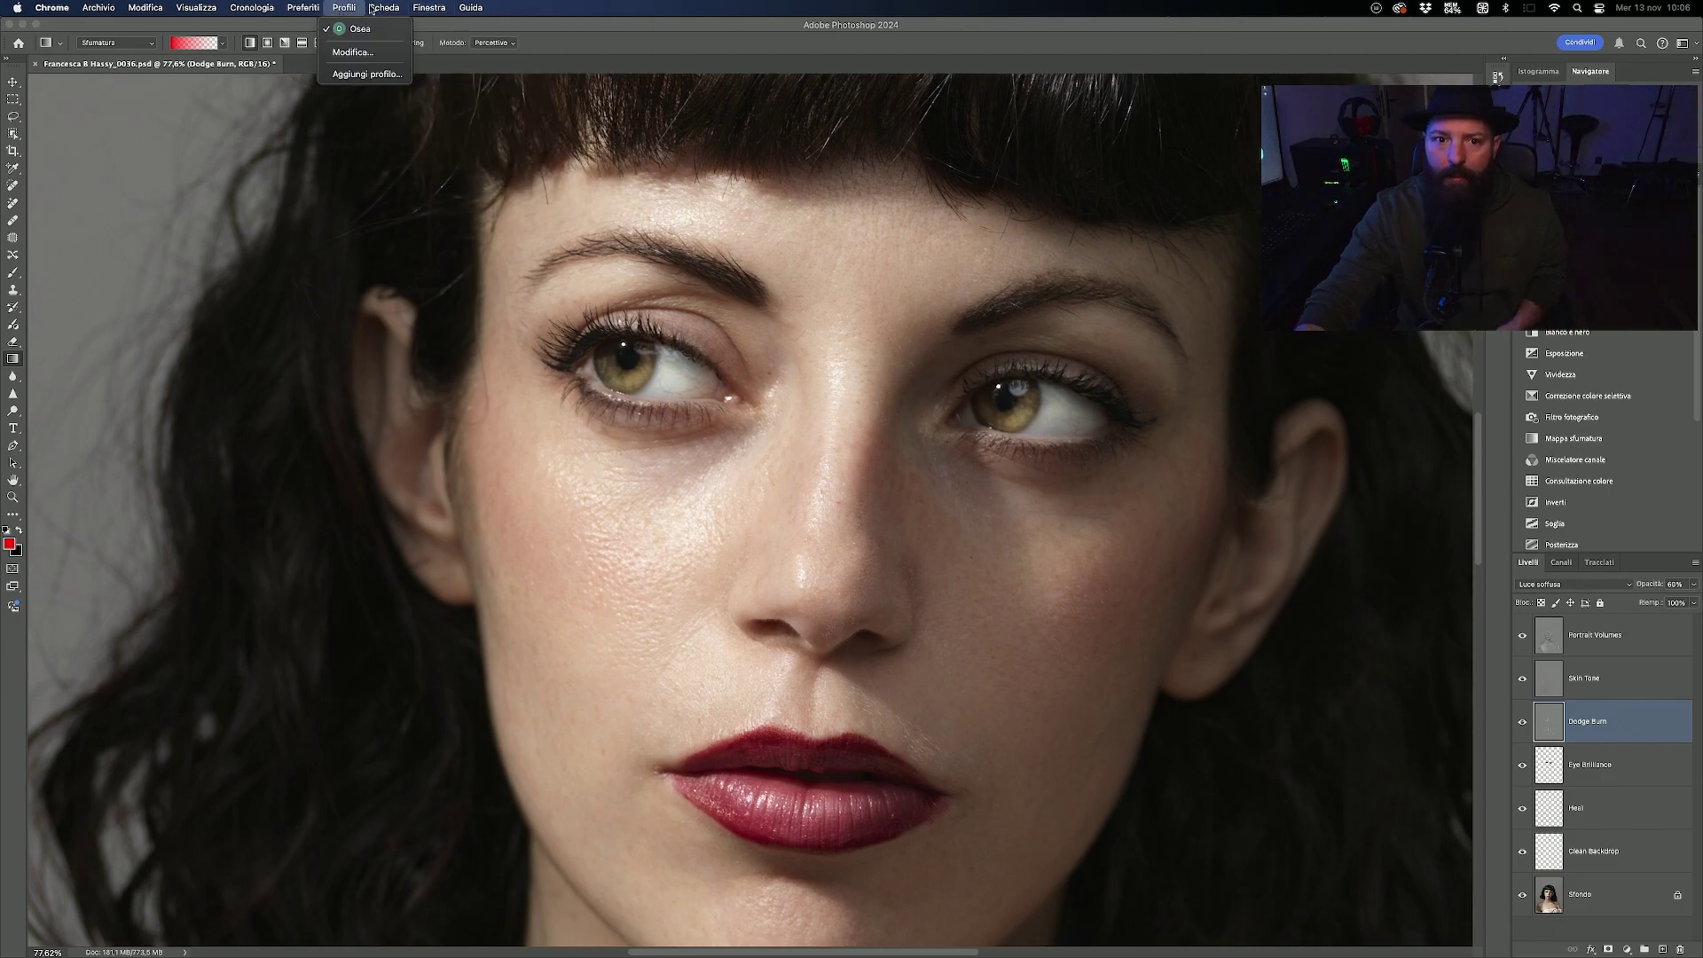
{"action": "left_click", "coordinate": [661, 62]}
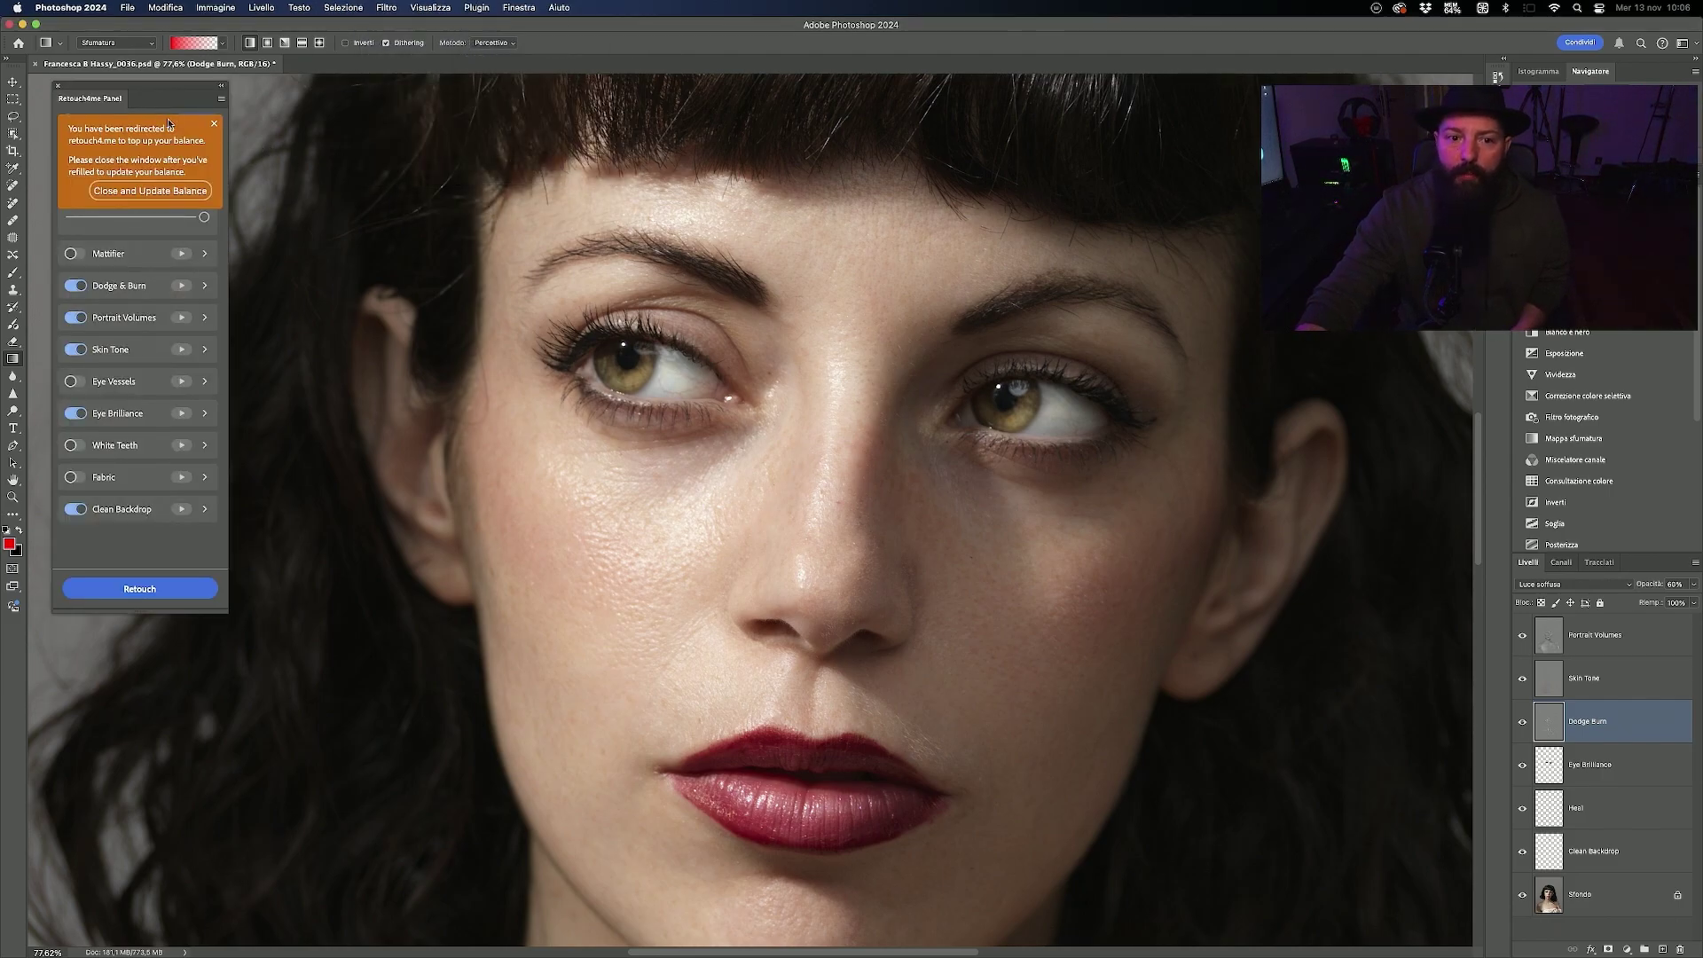
{"action": "left_click", "coordinate": [213, 126]}
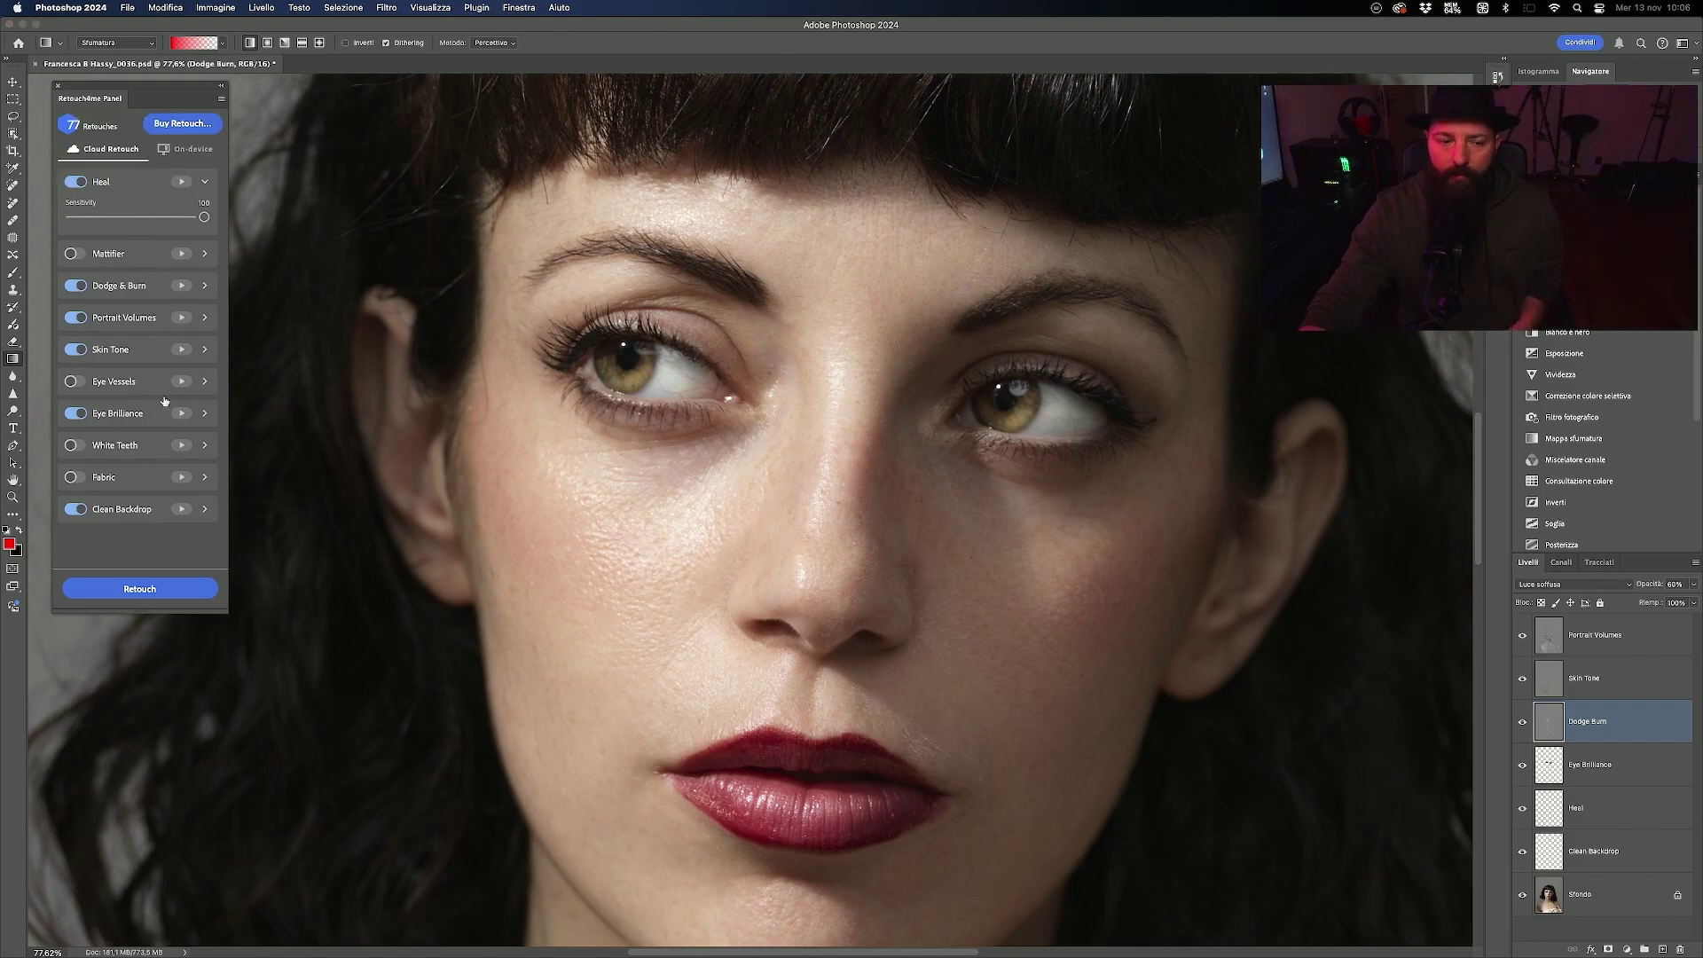